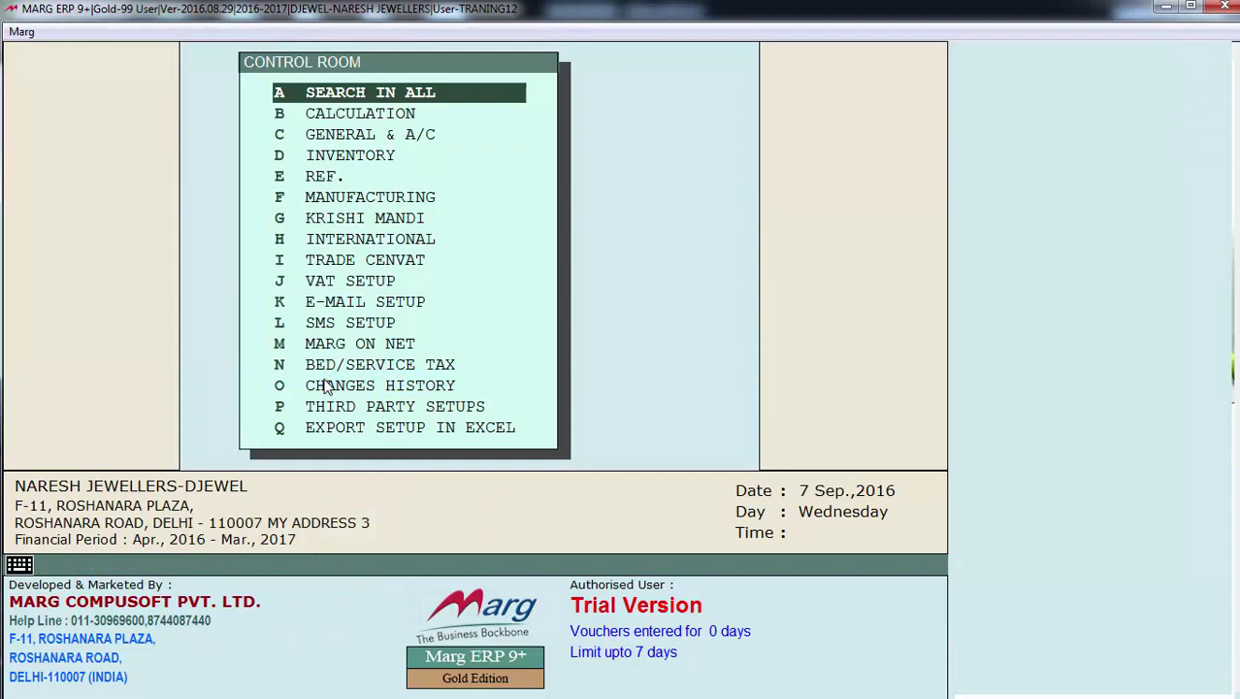
# Search all controls for KITTY and keep the Kitty / Committee / Chitfund option at Y
pyautogui.press('Return')
pyautogui.write('KITTY')
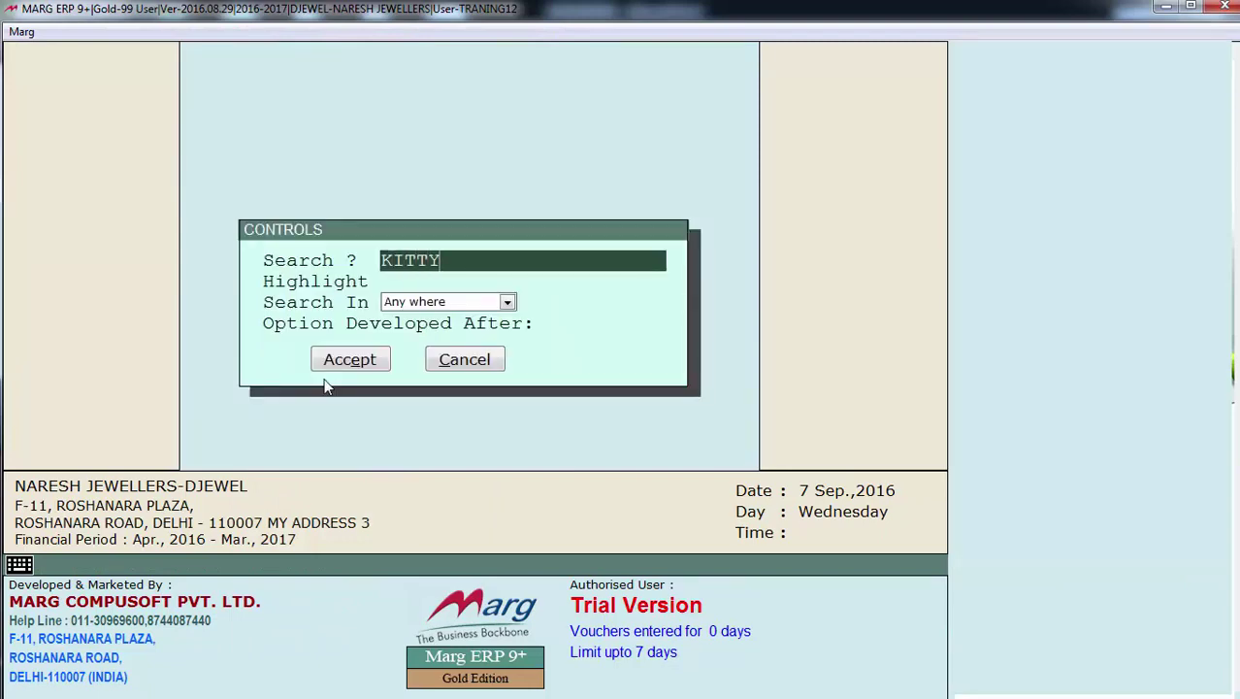
pyautogui.press('Return')
pyautogui.press('Return')
pyautogui.press('Return')
pyautogui.press('Return')
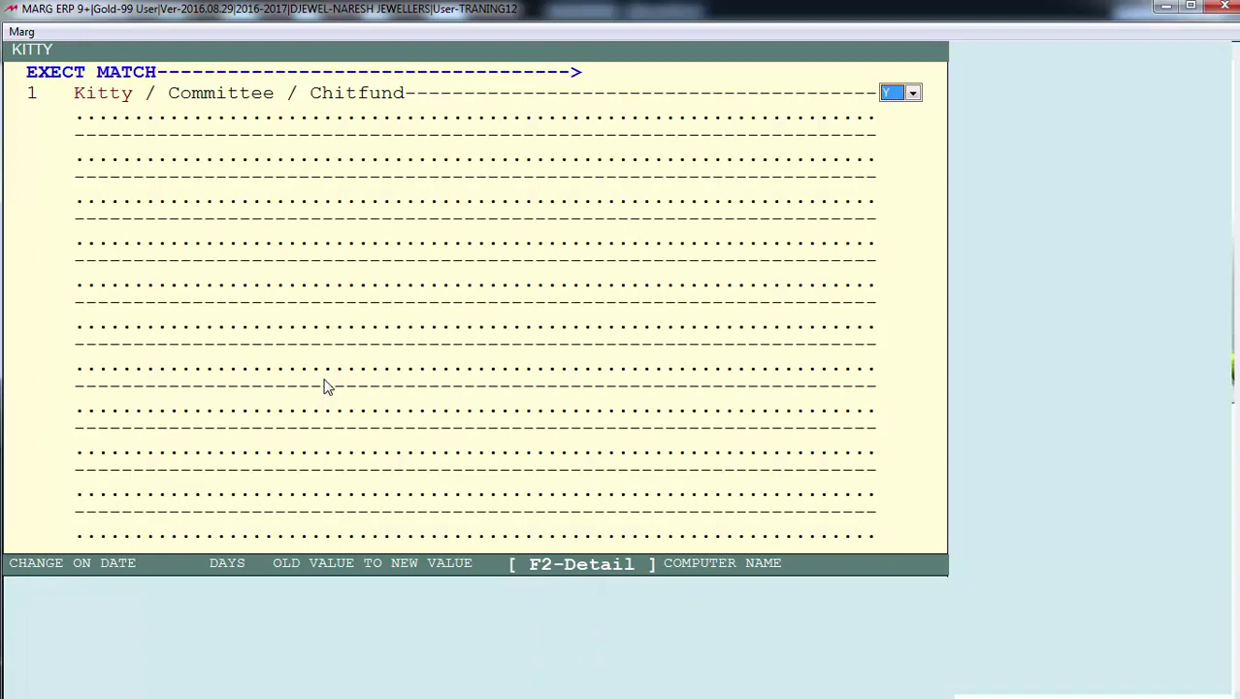
pyautogui.hotkey('alt', 'Down')
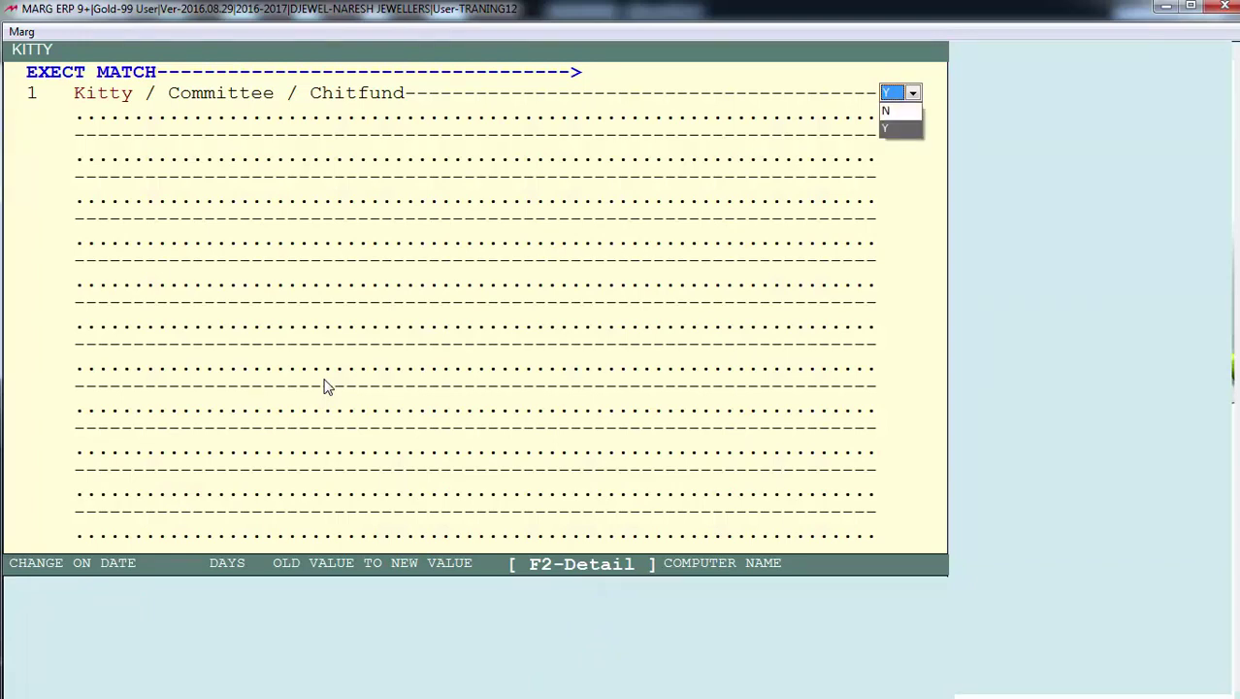
pyautogui.press('Escape')
pyautogui.press('Escape')
pyautogui.press('Escape')
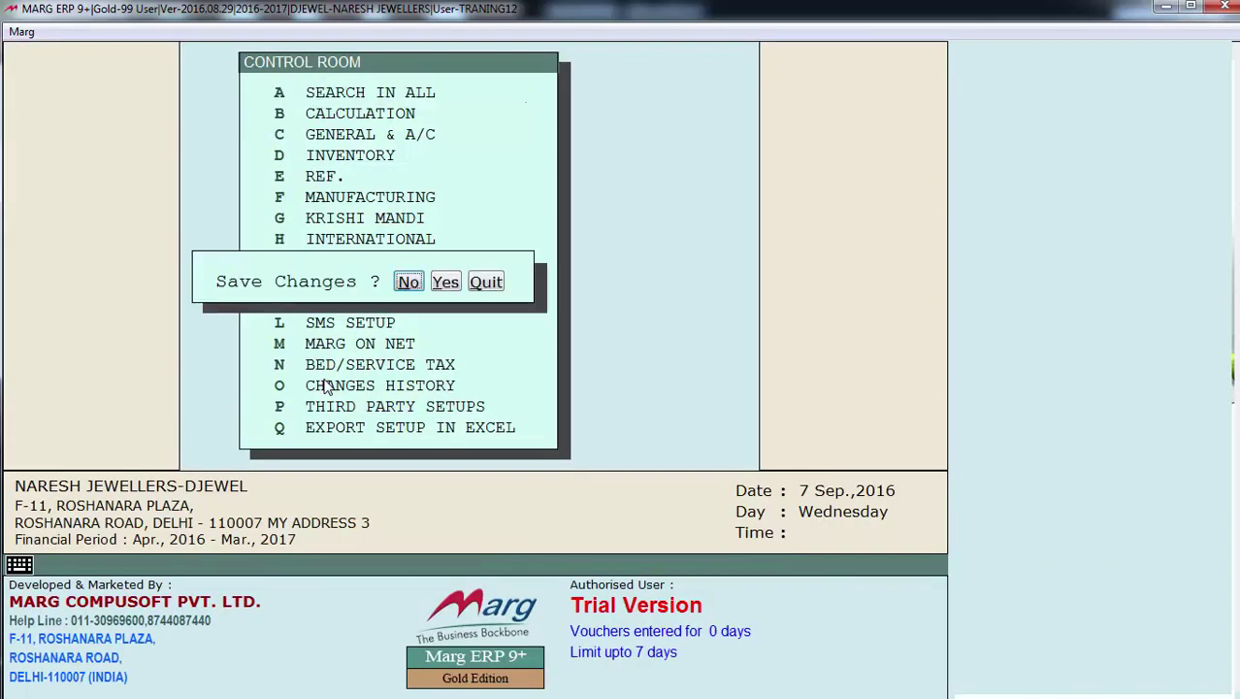
# Save the changed Control Room settings and open Transactions > Kitty
pyautogui.press('Right')
pyautogui.press('Return')
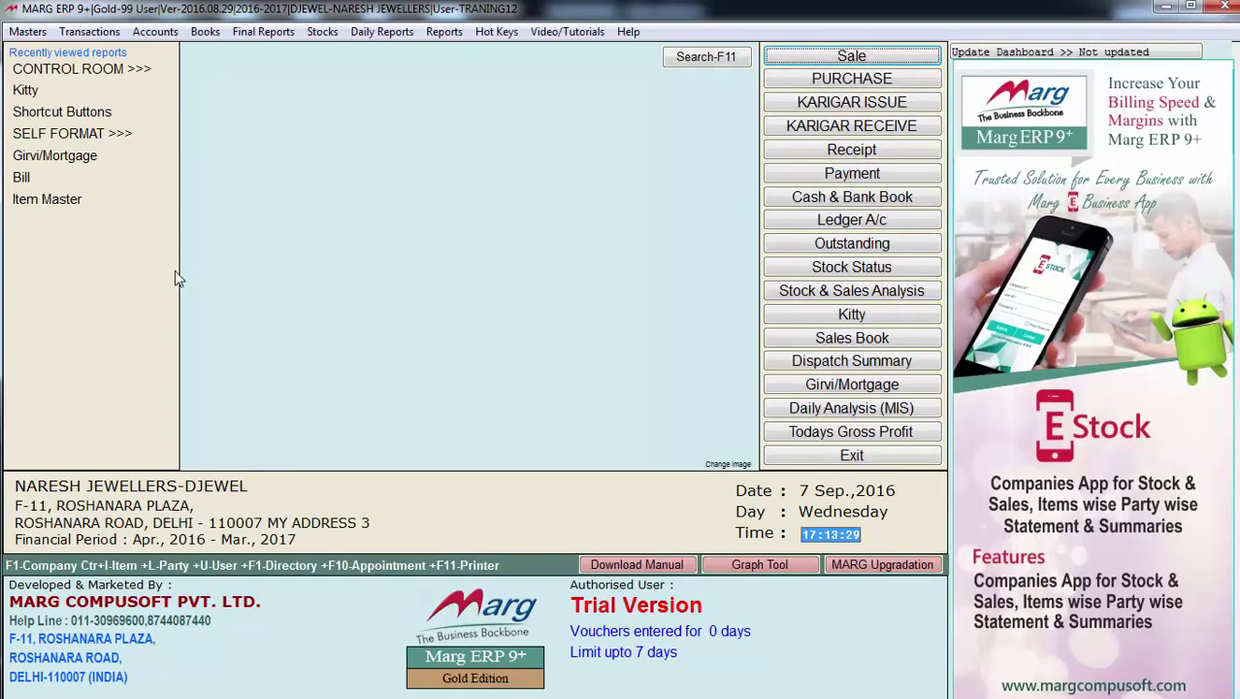
pyautogui.click(100, 32)
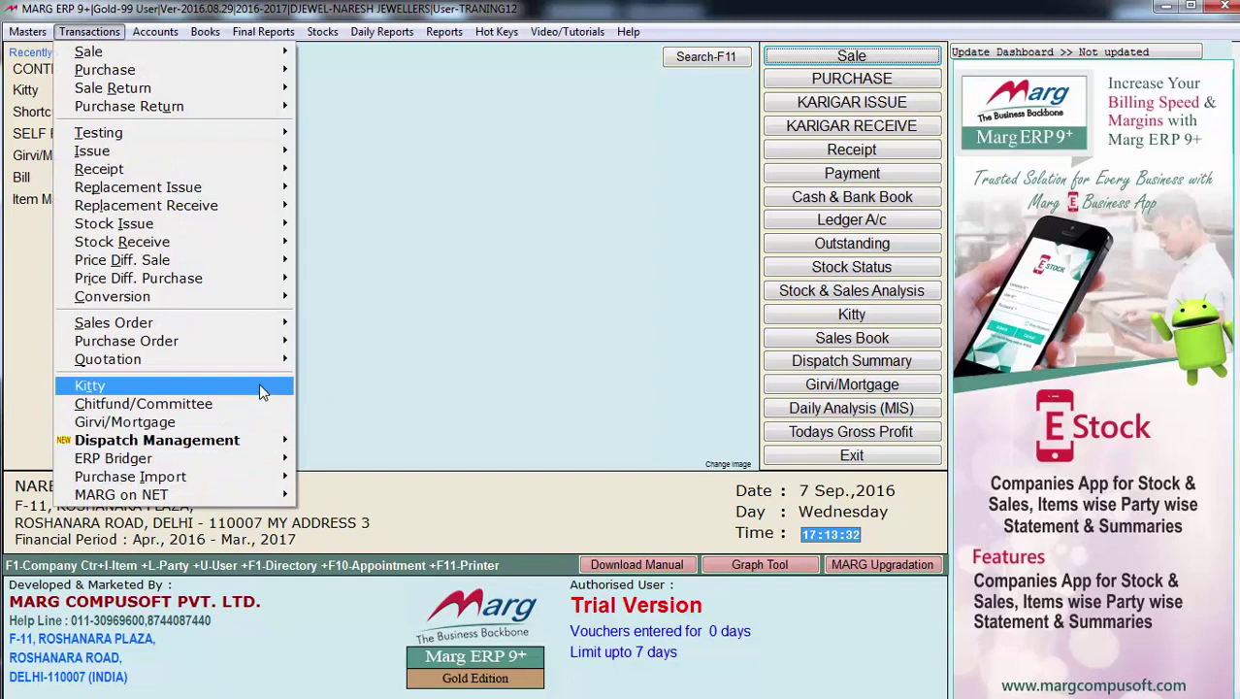
pyautogui.click(260, 391)
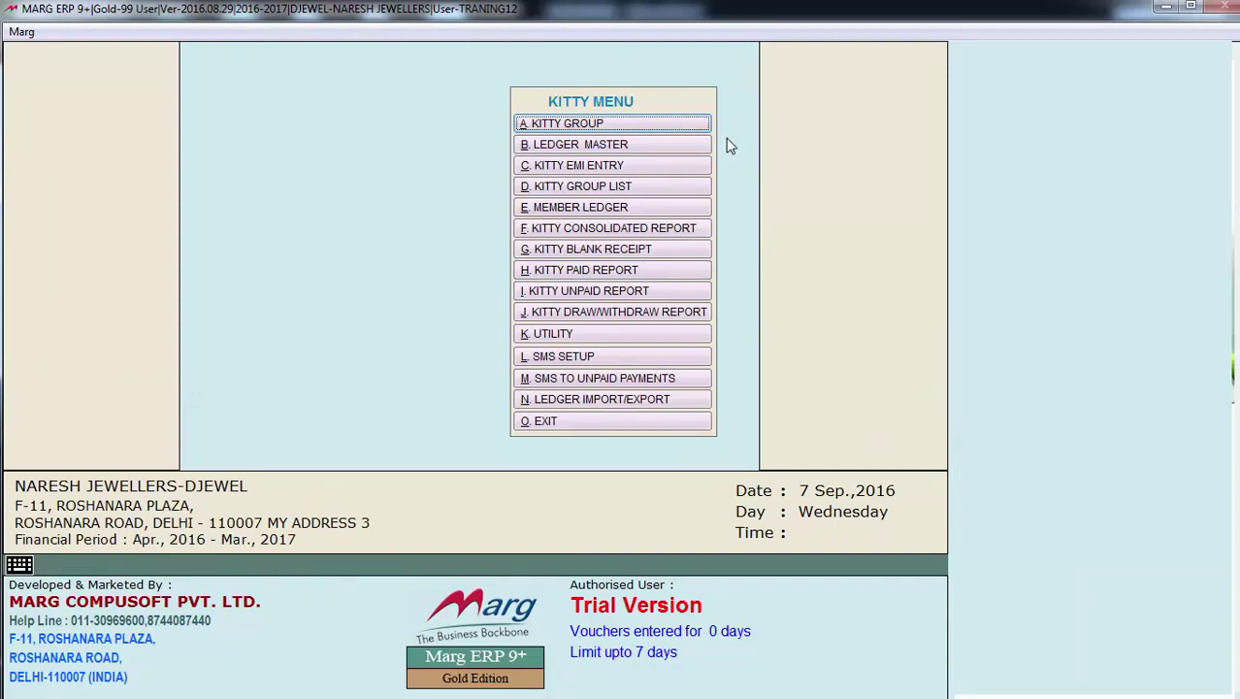
# Start a new kitty group named DHANLUXMI KITTY
pyautogui.click(642, 127)
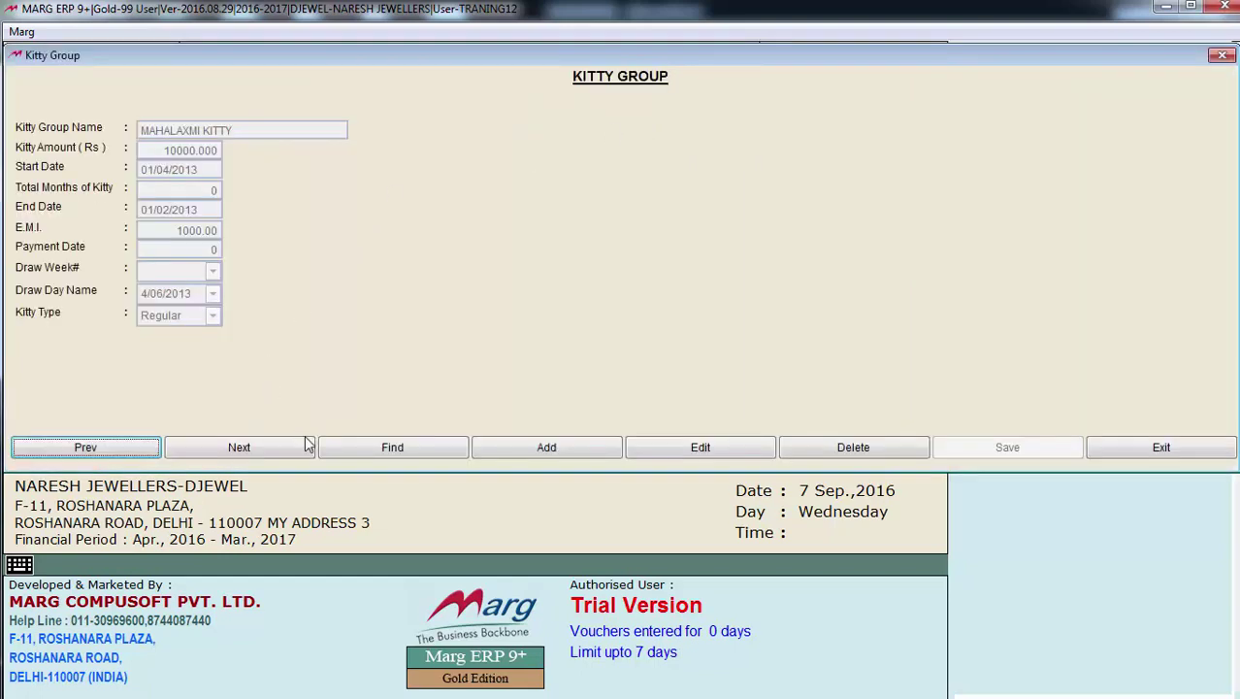
pyautogui.click(546, 448)
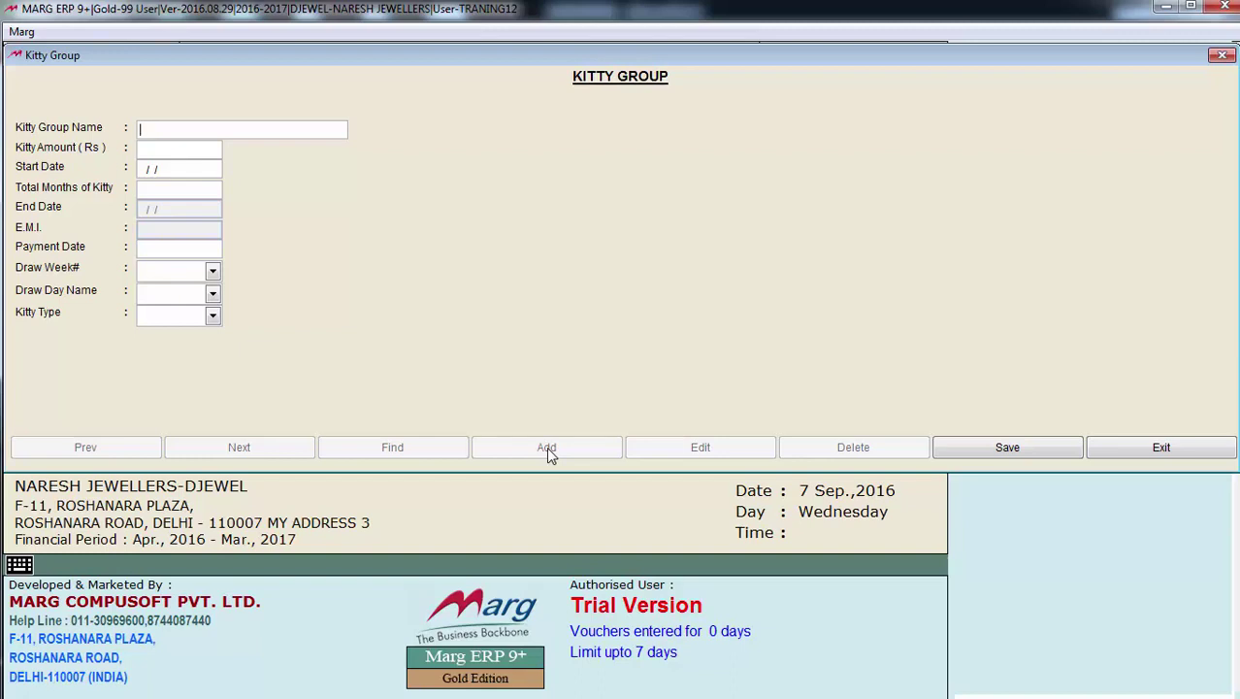
pyautogui.write('D')
pyautogui.press('BackSpace')
pyautogui.write('DHANLUXMI KITTY')
pyautogui.press('Return')
# Enter kitty amount 24000, start date 01/08/2016 and 12 total months, giving a 2000 EMI
pyautogui.write('2400')
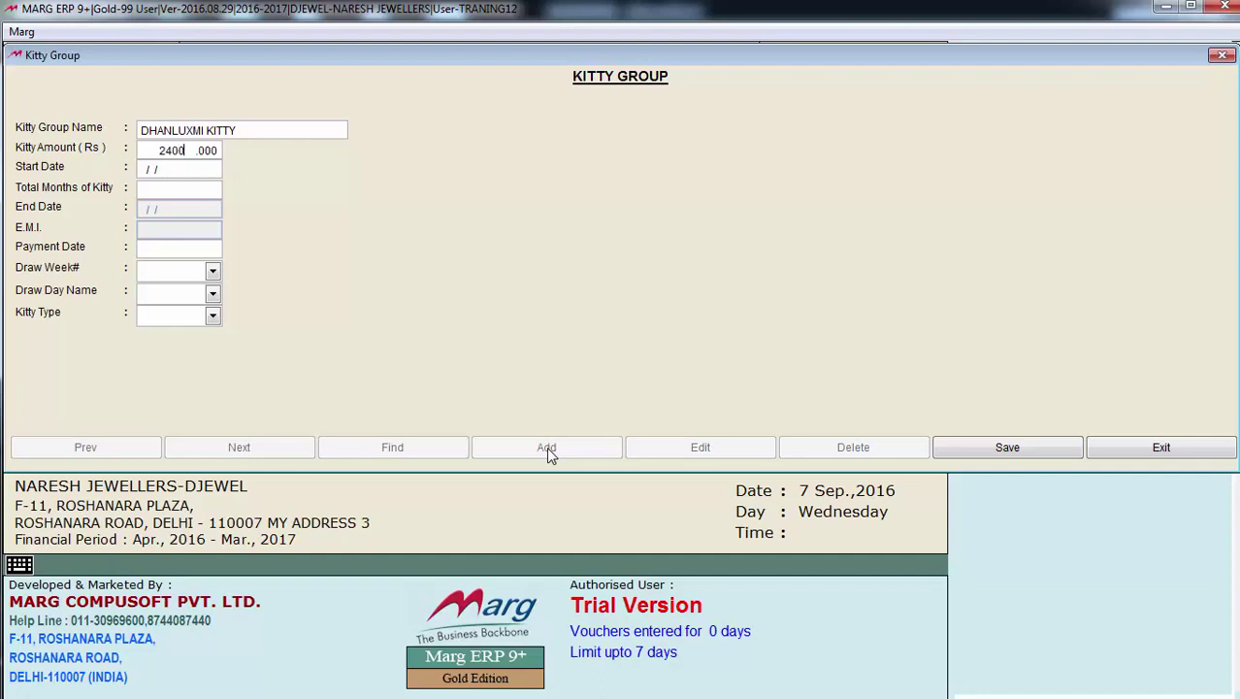
pyautogui.write('0')
pyautogui.press('Return')
pyautogui.write('01/08')
pyautogui.press('BackSpace')
pyautogui.press('BackSpace')
pyautogui.write('10')
pyautogui.press('BackSpace')
pyautogui.press('BackSpace')
pyautogui.write('08')
pyautogui.write('2016')
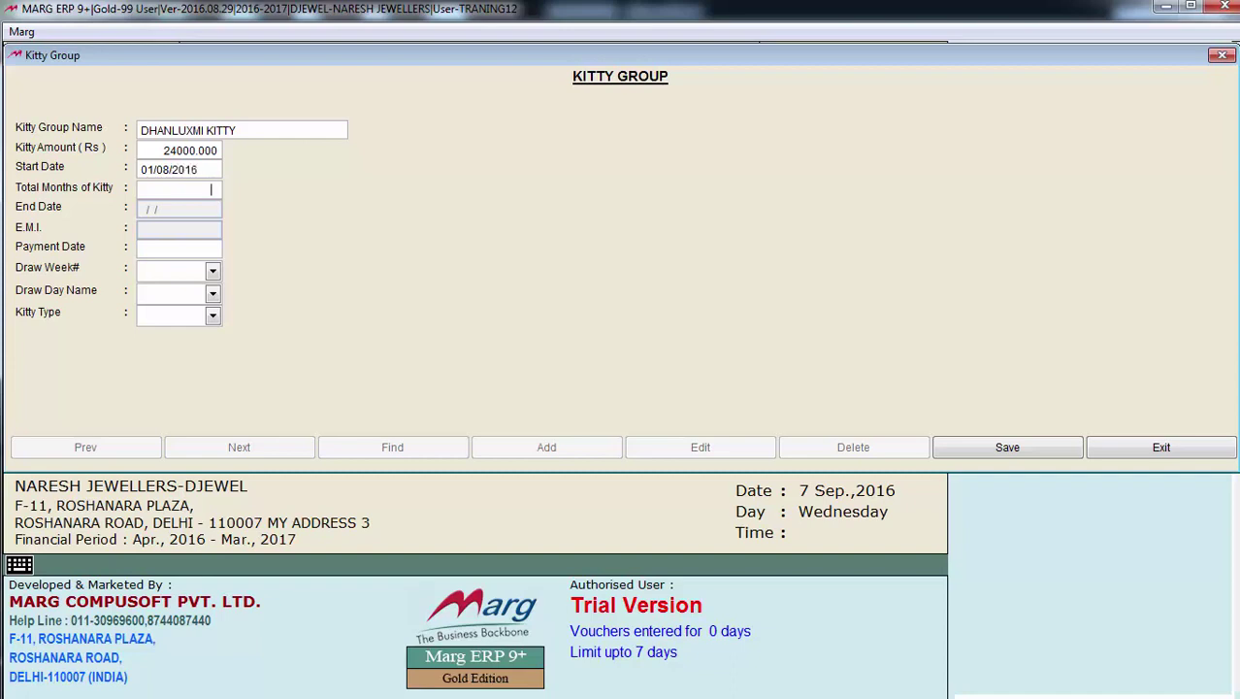
pyautogui.write('12')
pyautogui.press('Return')
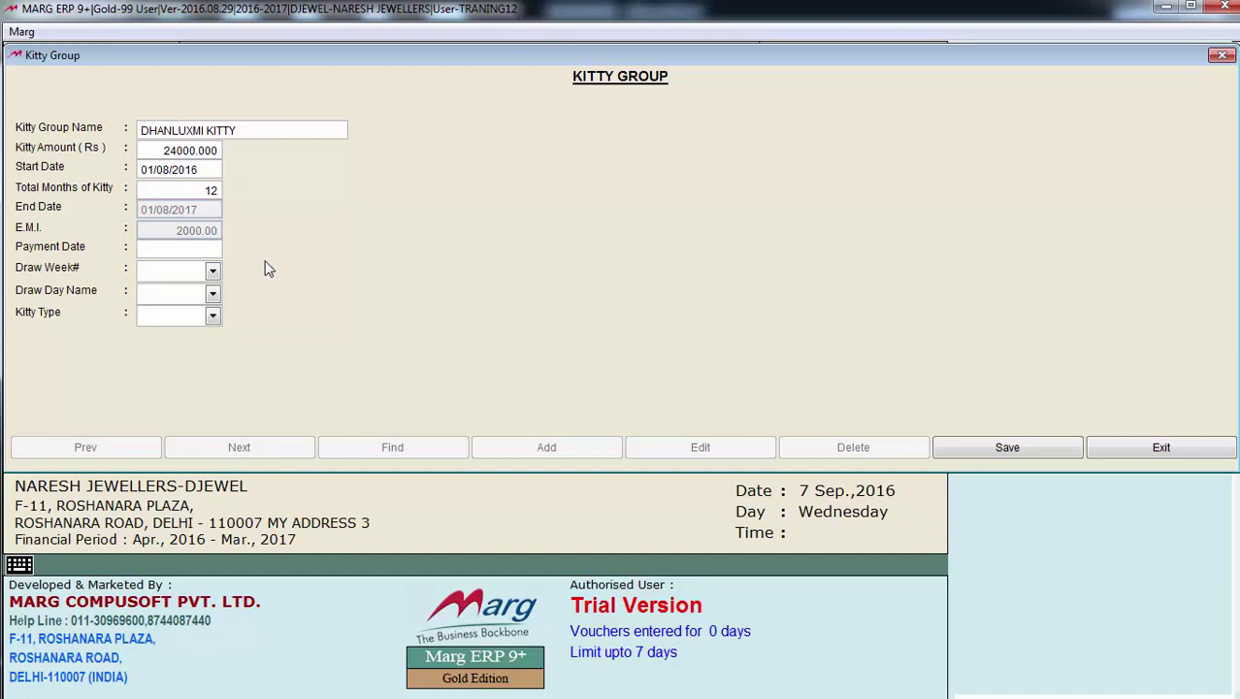
# Set Draw Week# 1, draw day Monday and payment date 1
pyautogui.click(213, 273)
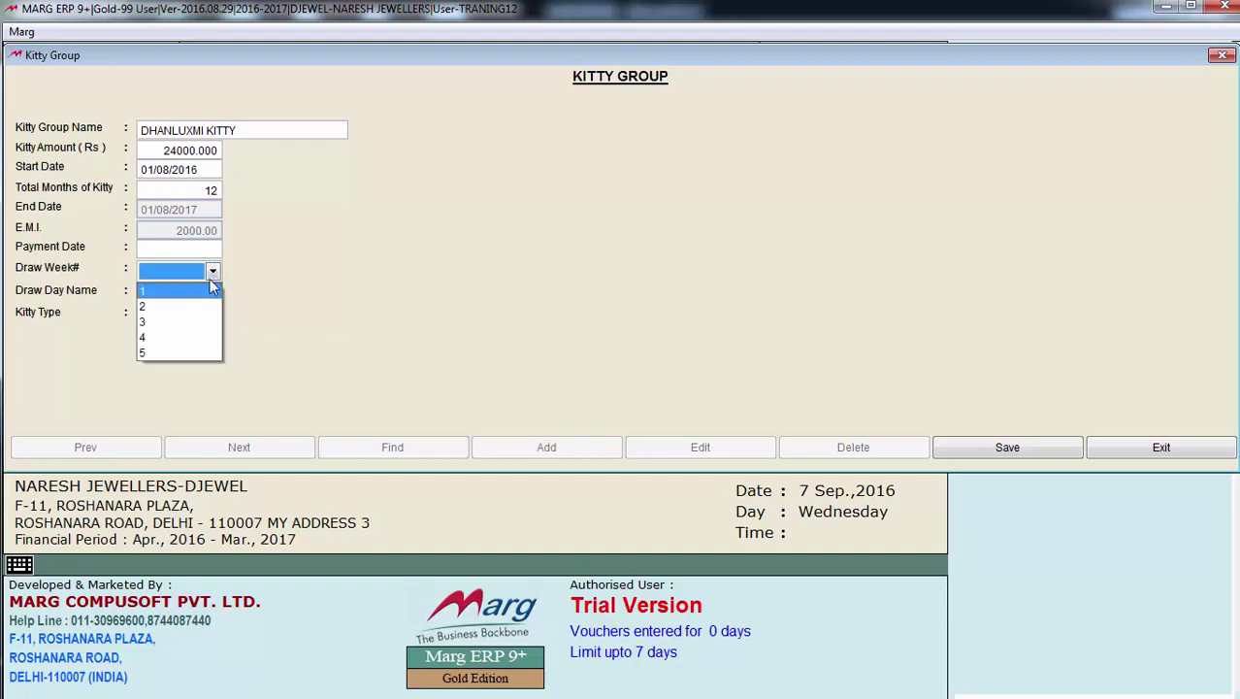
pyautogui.click(208, 291)
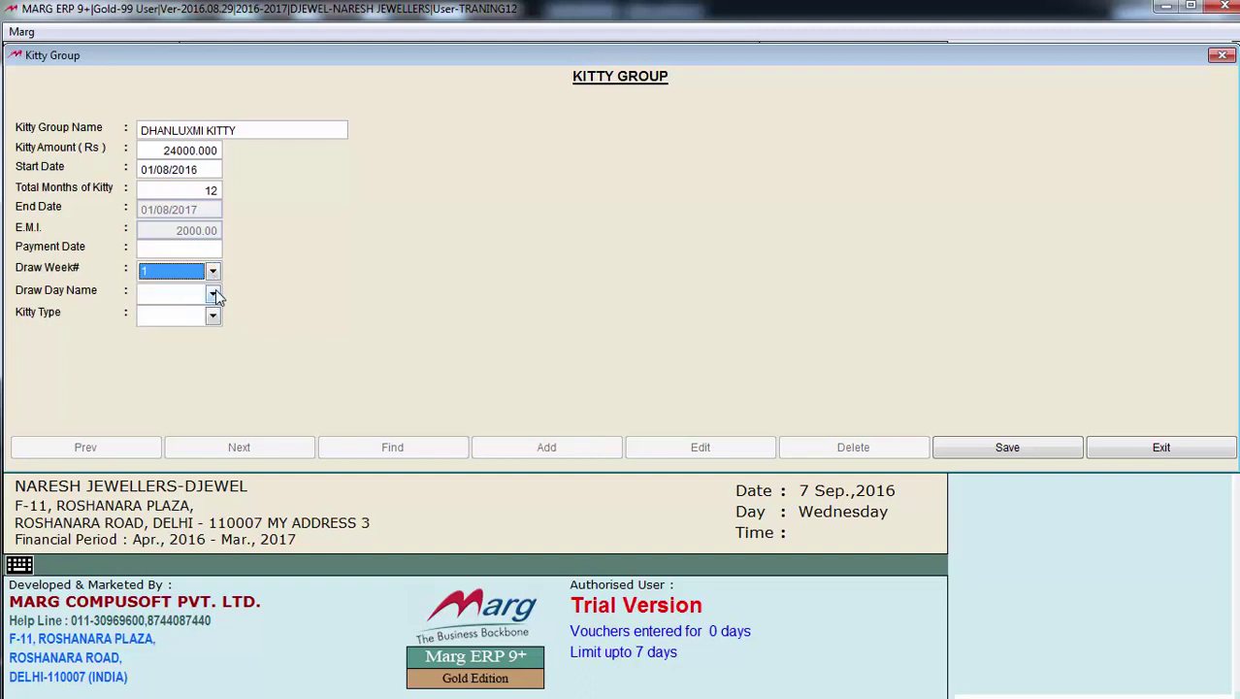
pyautogui.click(213, 293)
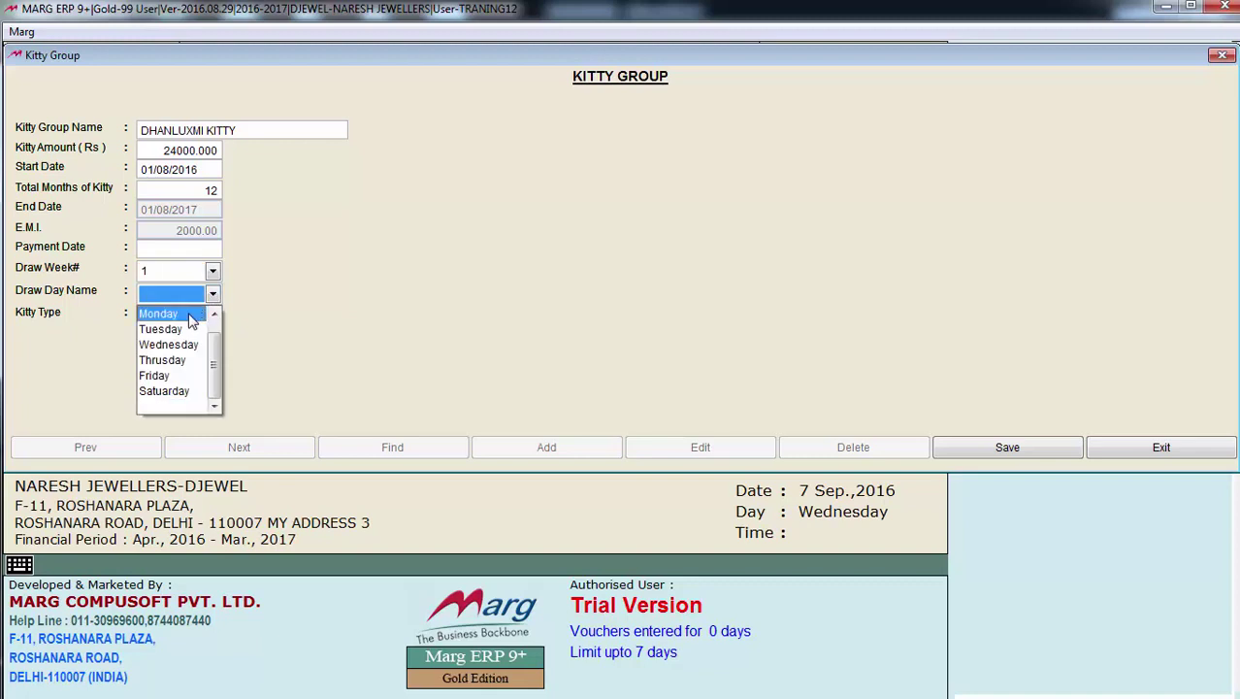
pyautogui.click(191, 316)
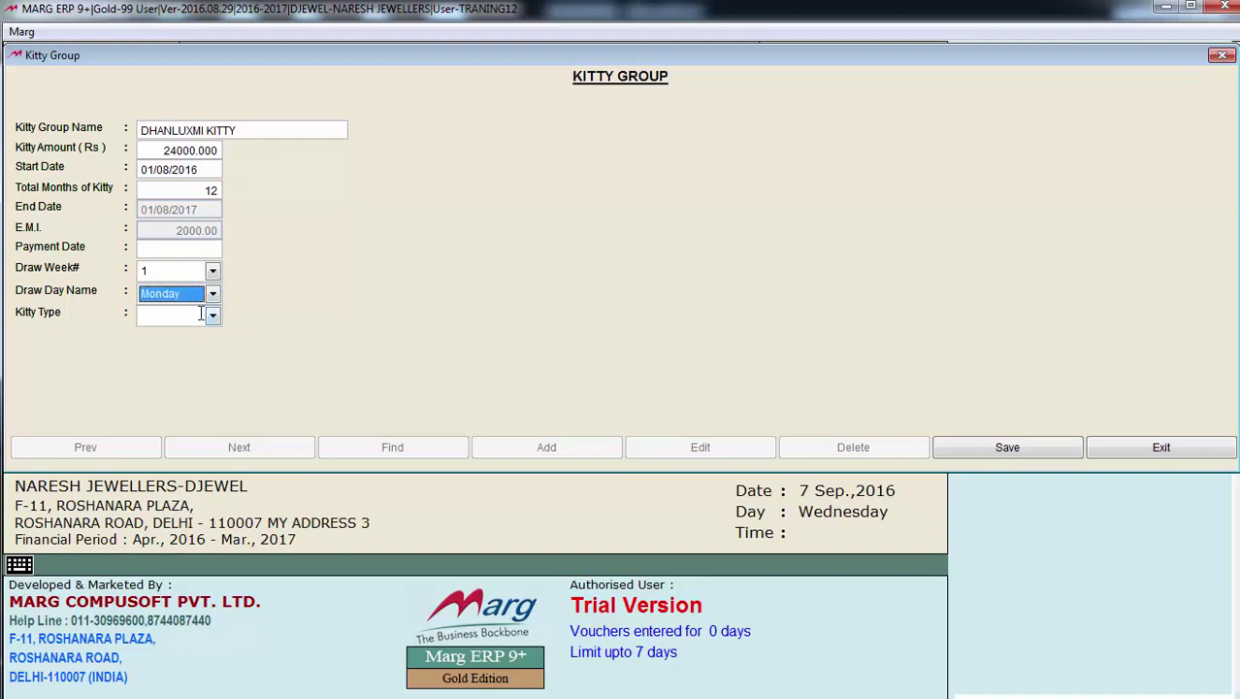
pyautogui.click(207, 253)
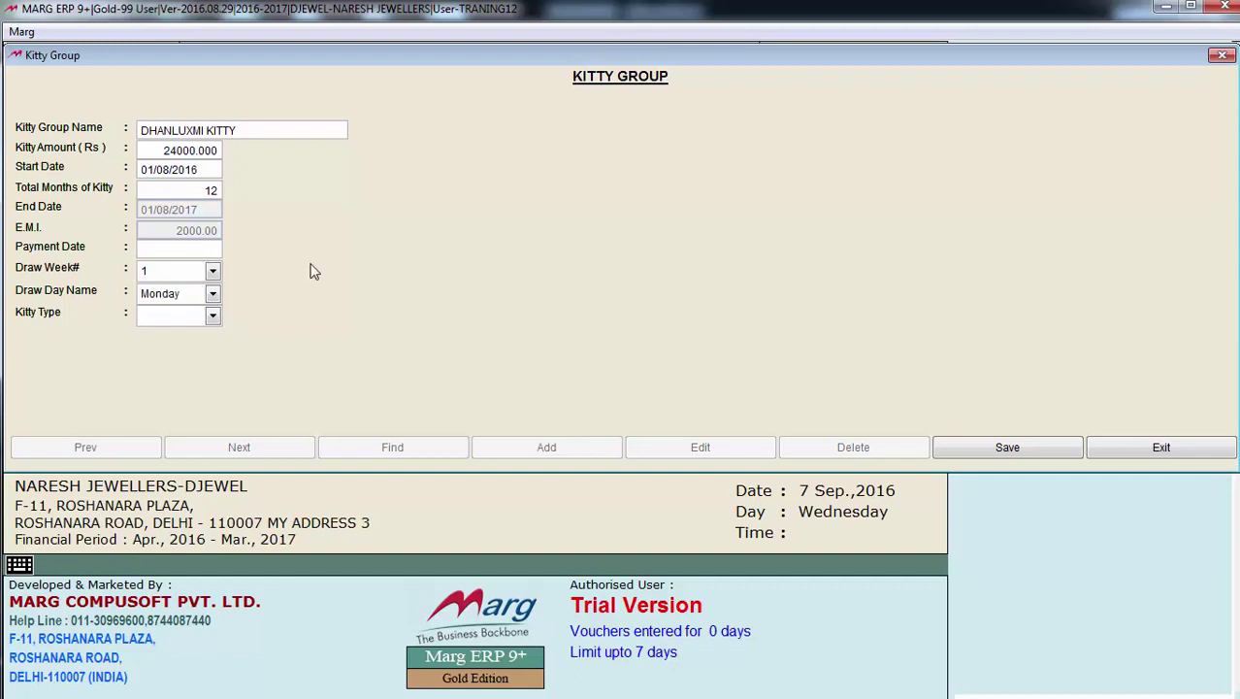
pyautogui.write('1')
pyautogui.press('Return')
pyautogui.press('Return')
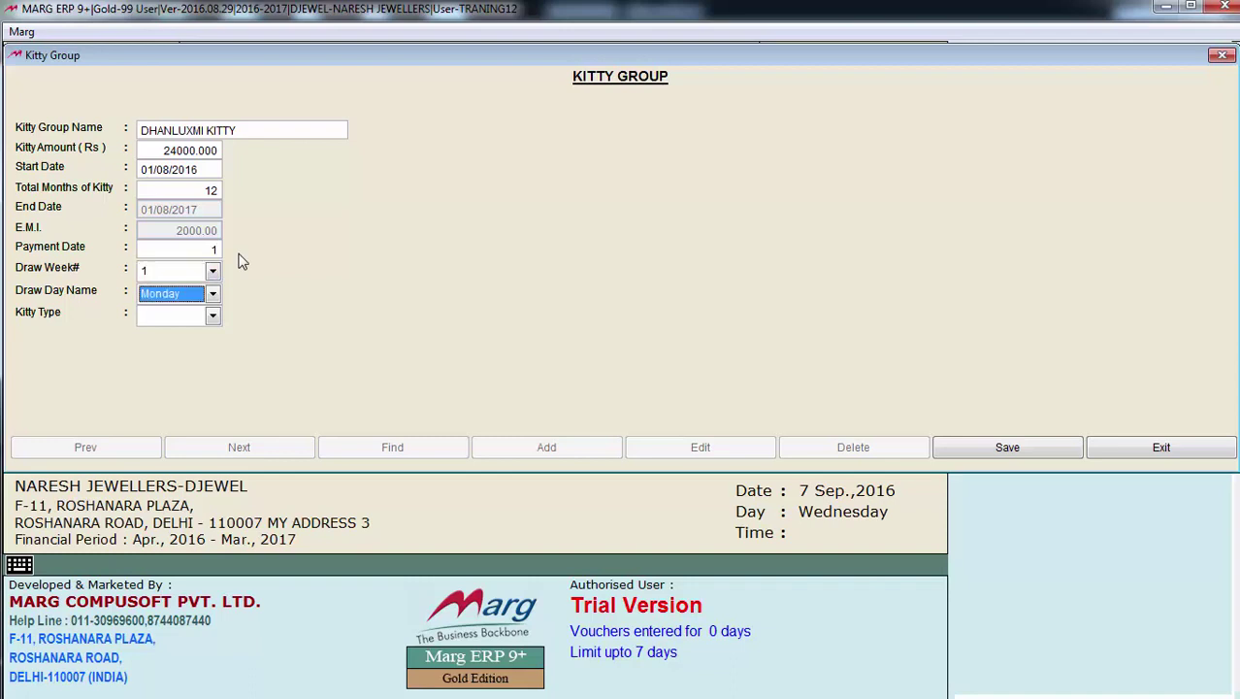
# Set the kitty type to Regular, save the group and close the form
pyautogui.click(213, 316)
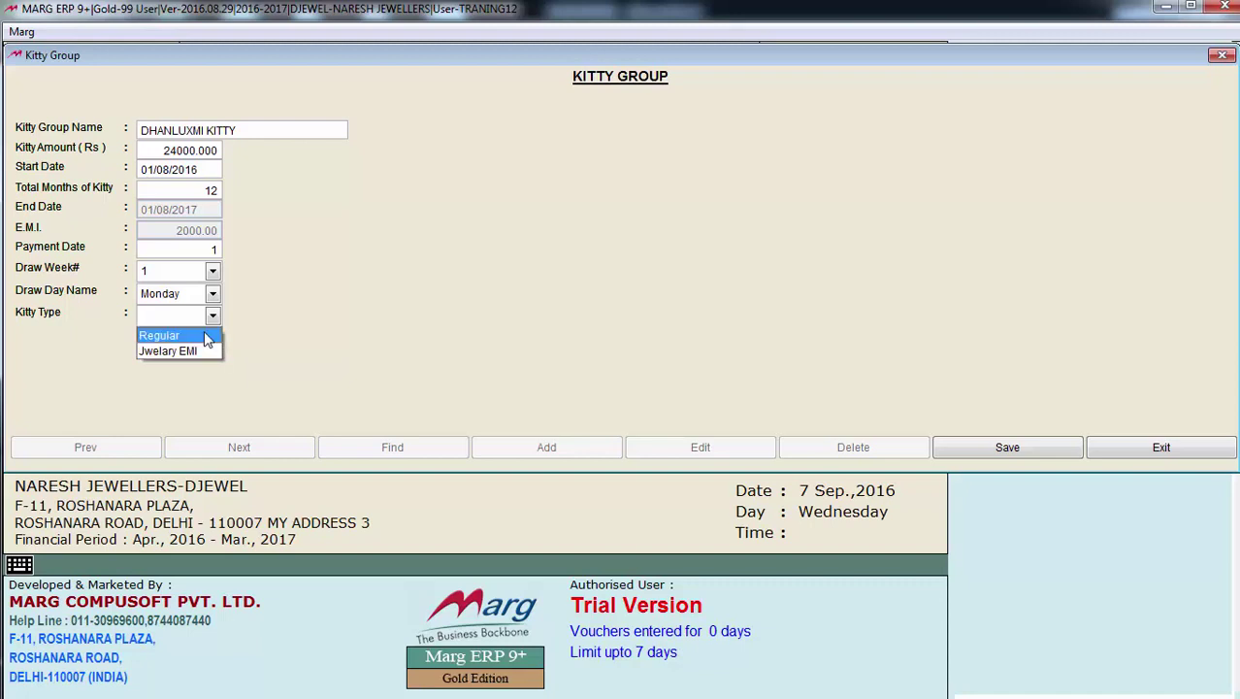
pyautogui.click(165, 335)
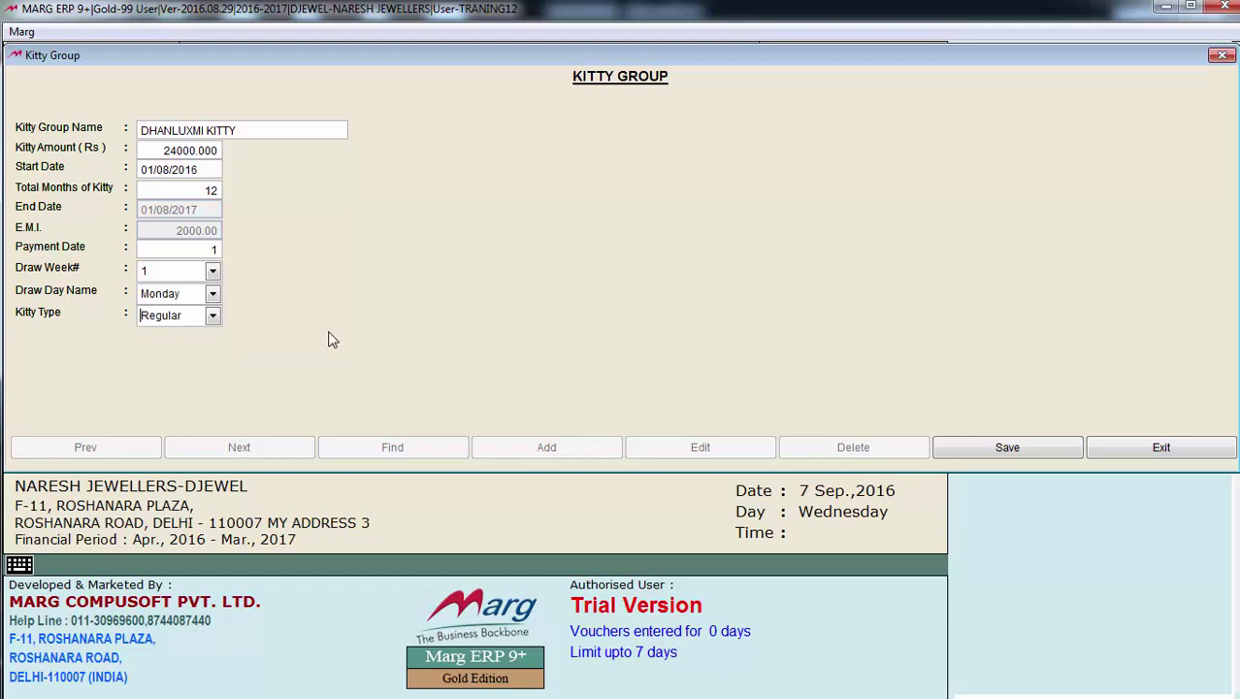
pyautogui.press('Return')
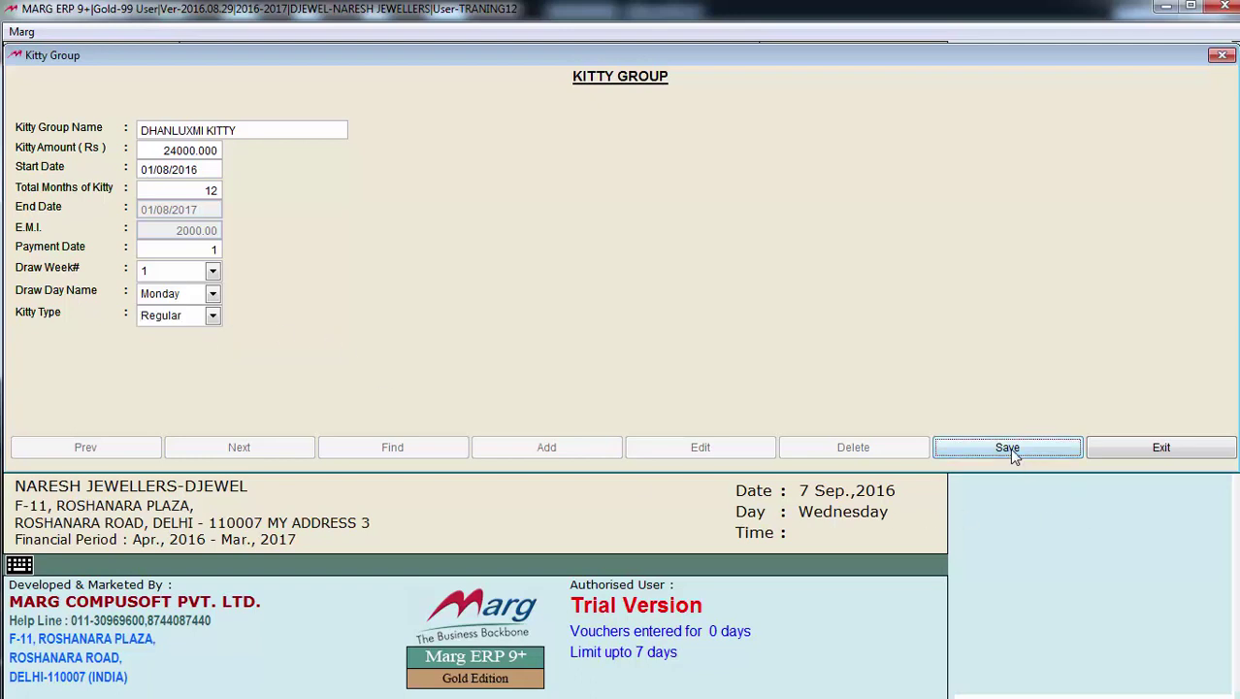
pyautogui.click(1009, 451)
pyautogui.press('Escape')
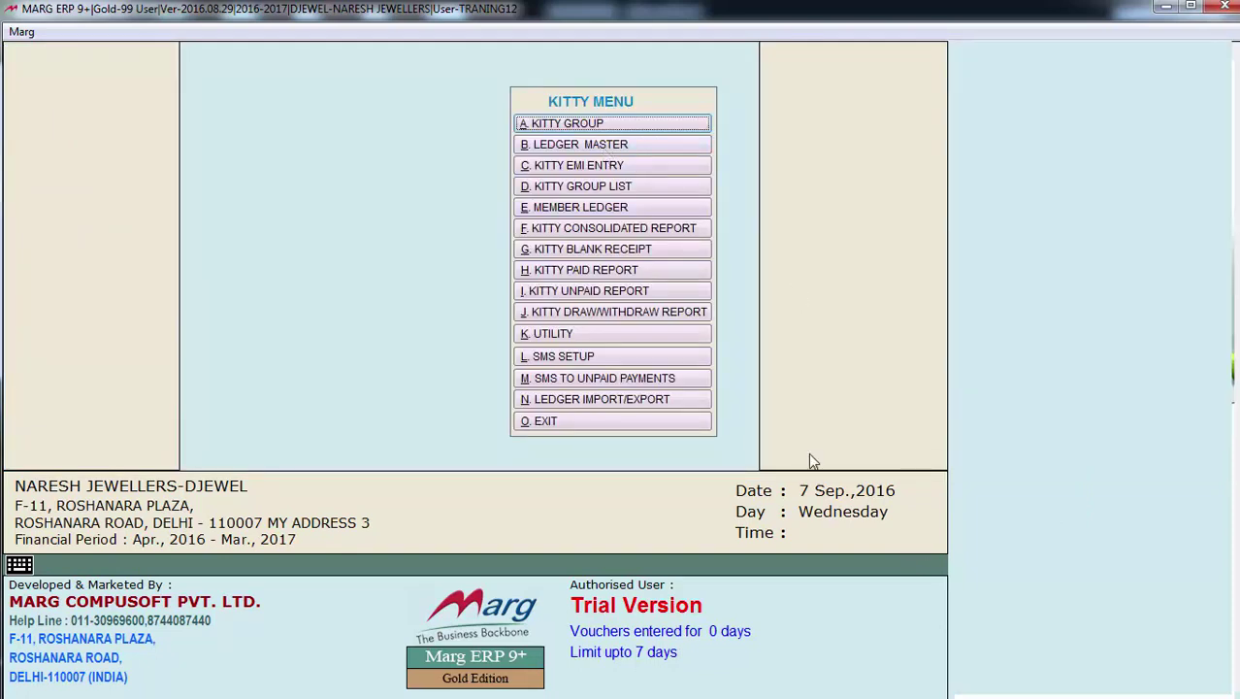
# Create a new member ledger with the member's name, assigned to DHANLUXMI KITTY
pyautogui.click(642, 149)
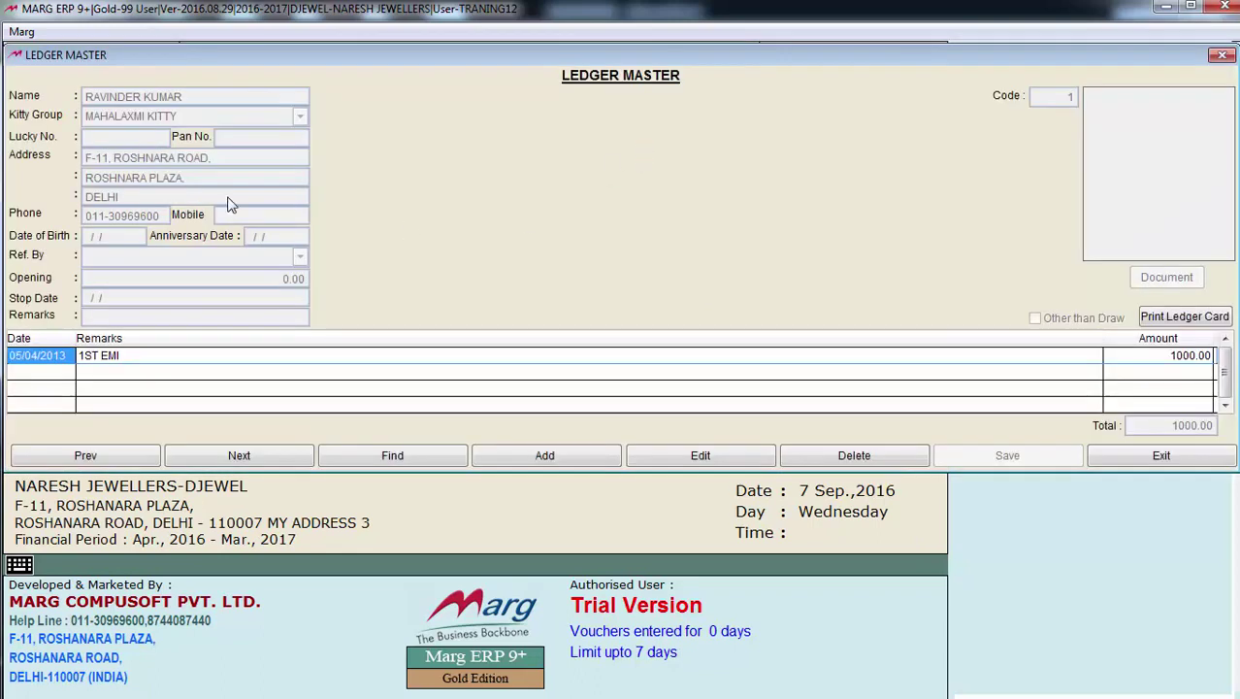
pyautogui.click(529, 460)
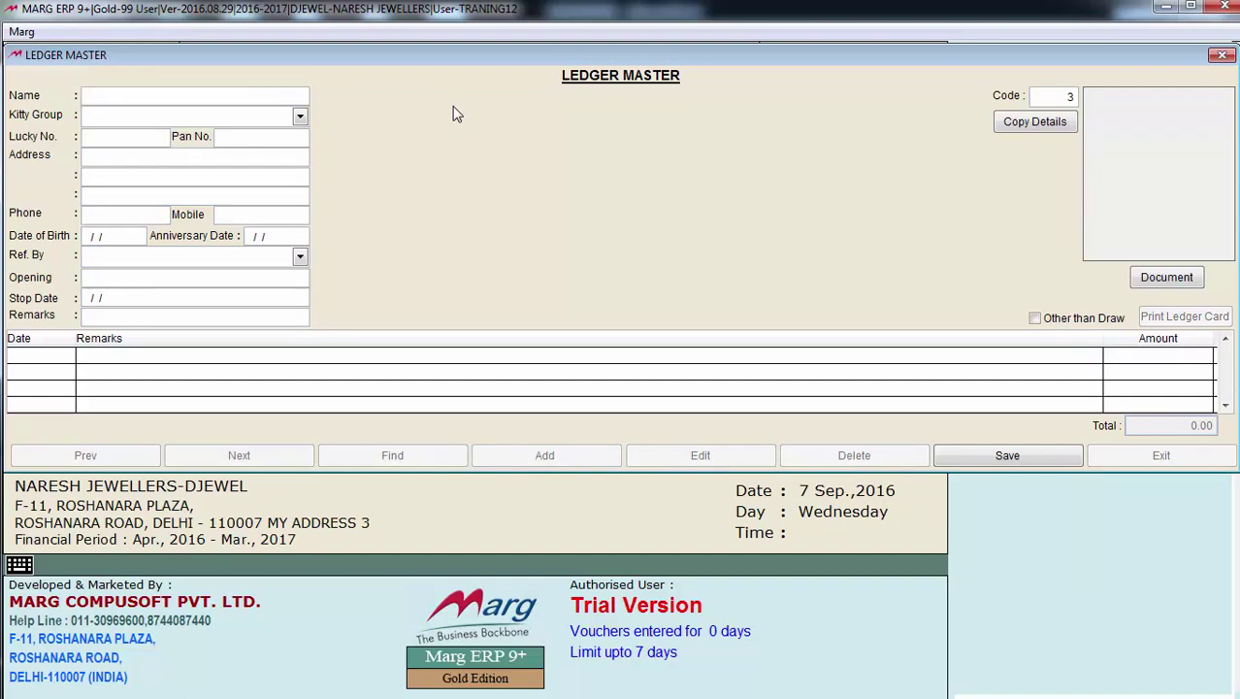
pyautogui.write('YOGESH')
pyautogui.press('Return')
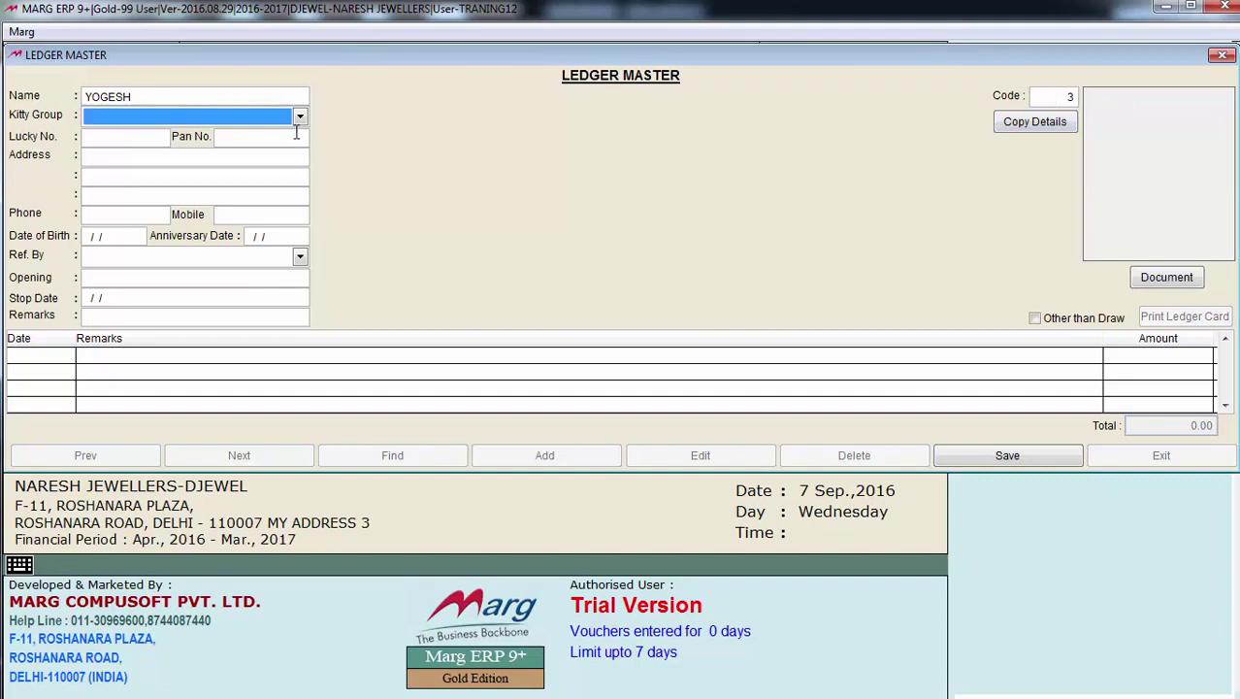
pyautogui.click(300, 116)
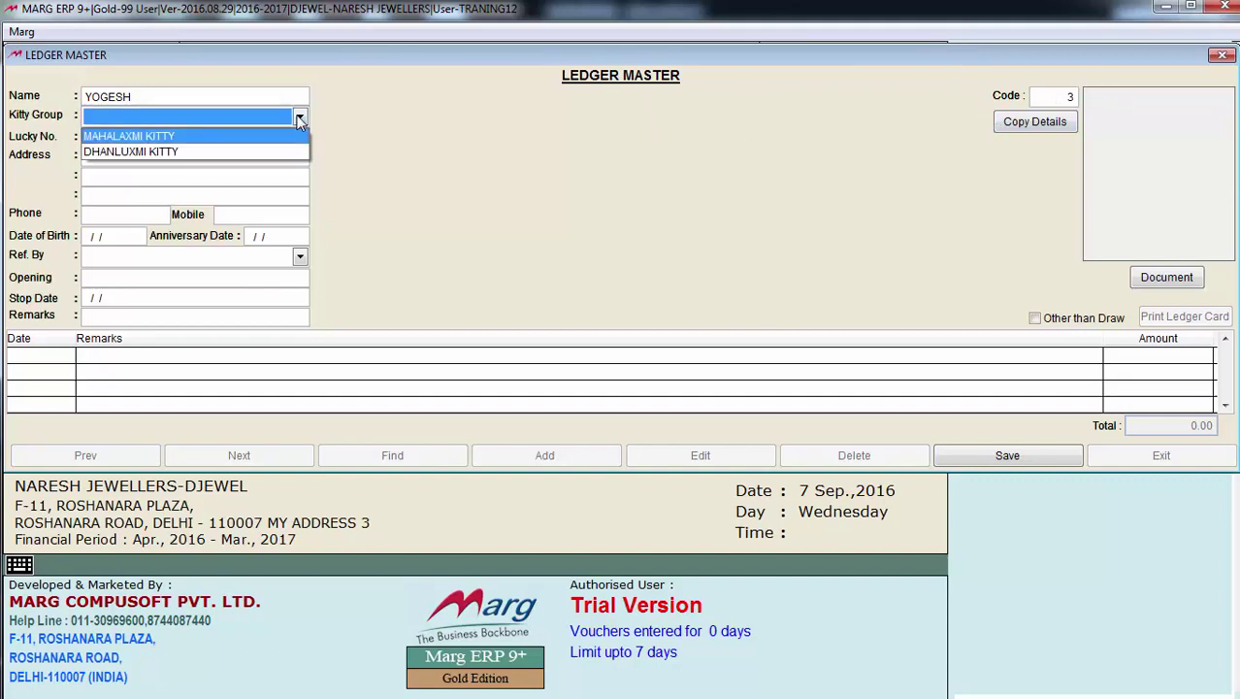
pyautogui.click(228, 153)
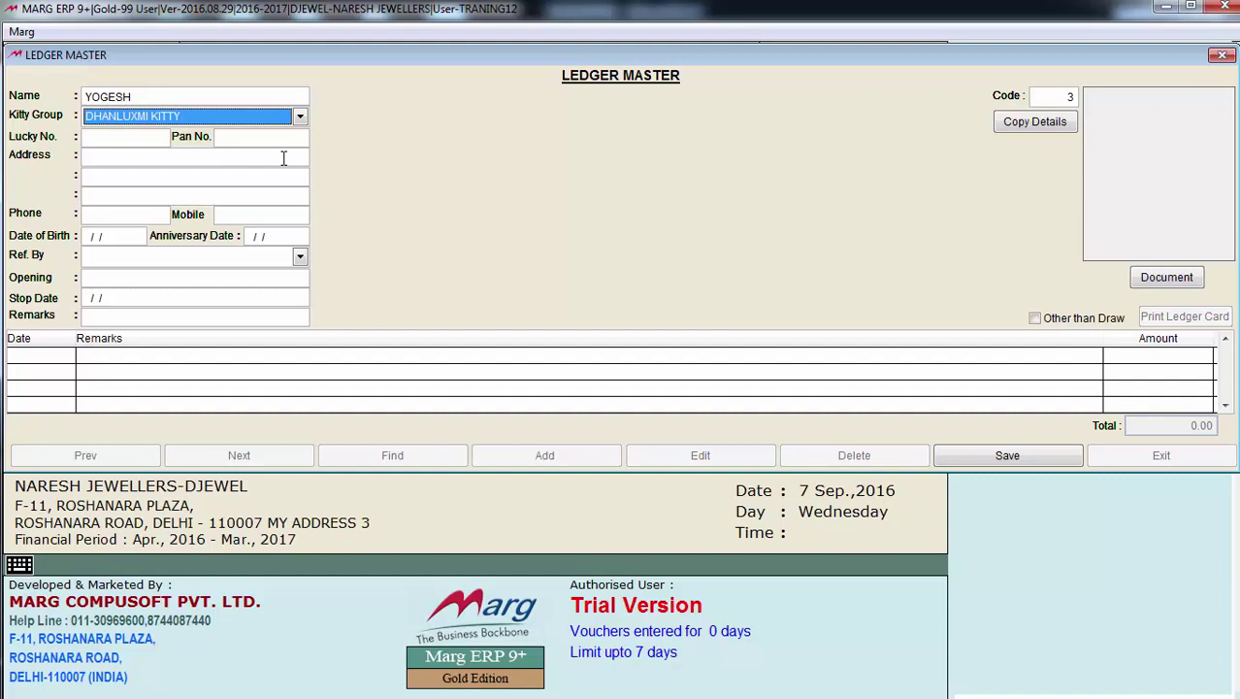
pyautogui.press('Return')
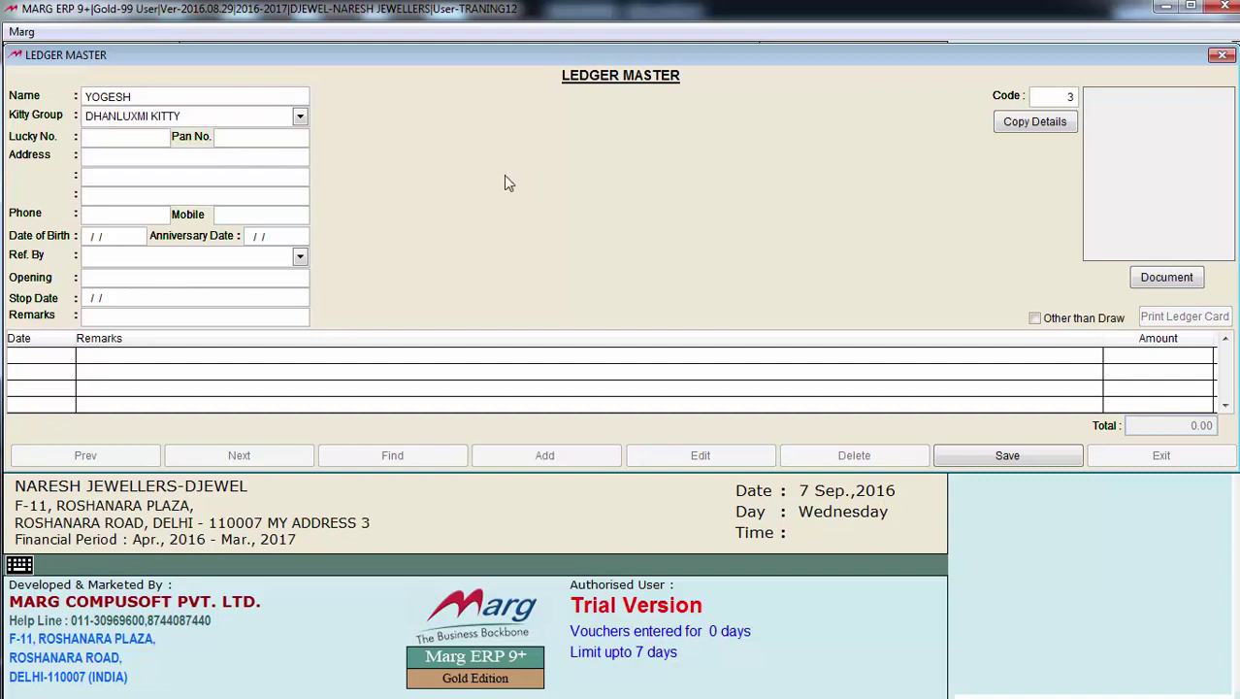
# Enter lucky number D78 and the member's address
pyautogui.write('D')
pyautogui.write('78')
pyautogui.write('RAJENDER')
pyautogui.write(' N')
pyautogui.press('BackSpace')
pyautogui.write('NA')
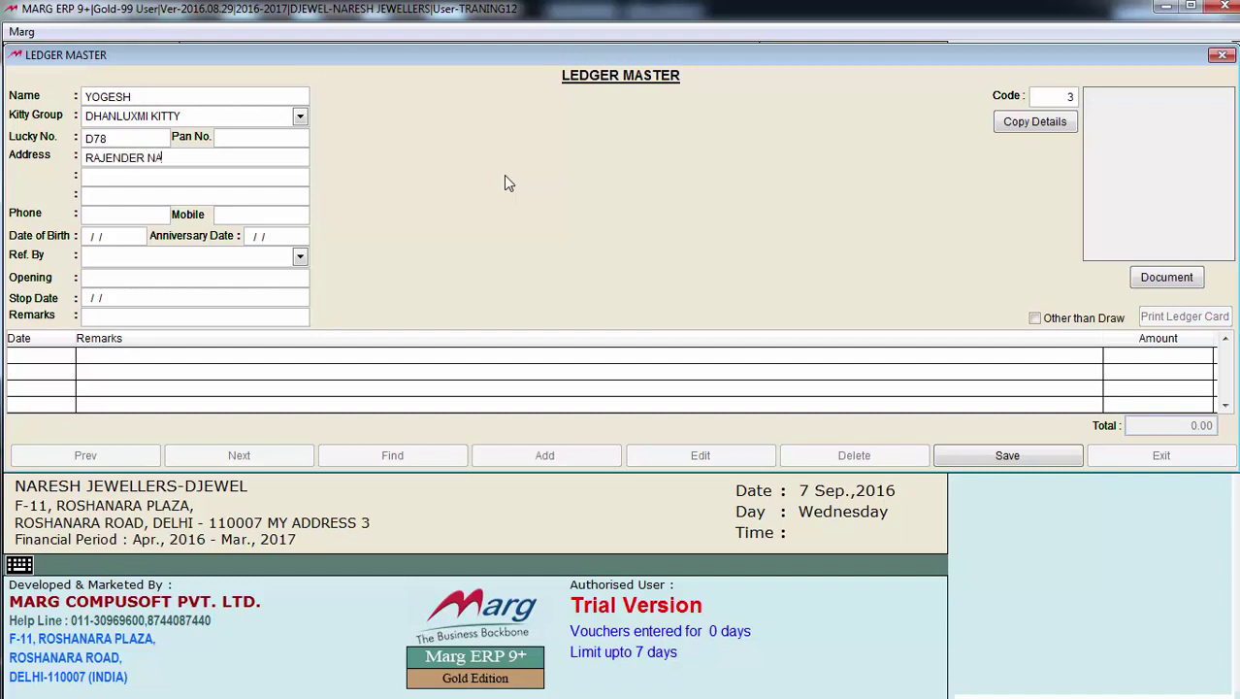
pyautogui.write('GARDELHI')
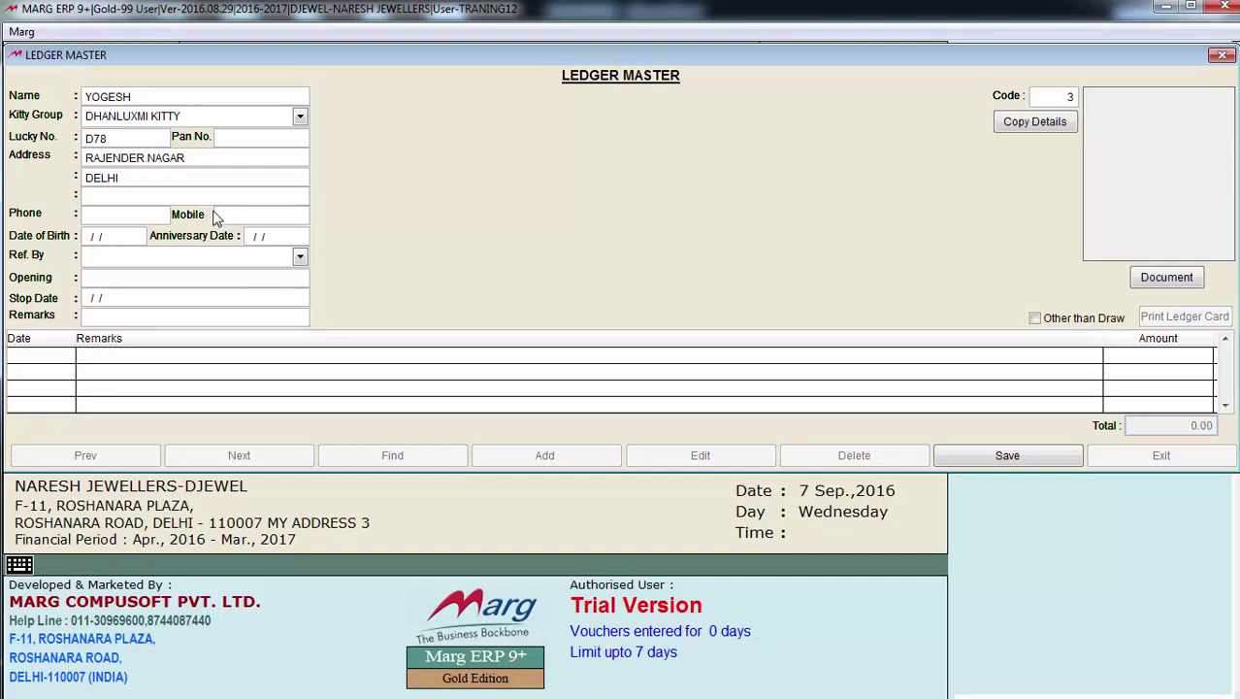
pyautogui.press('Return')
pyautogui.press('Return')
# Move past the anniversary date and open the Ref. By referrer list
pyautogui.click(264, 244)
pyautogui.click(301, 256)
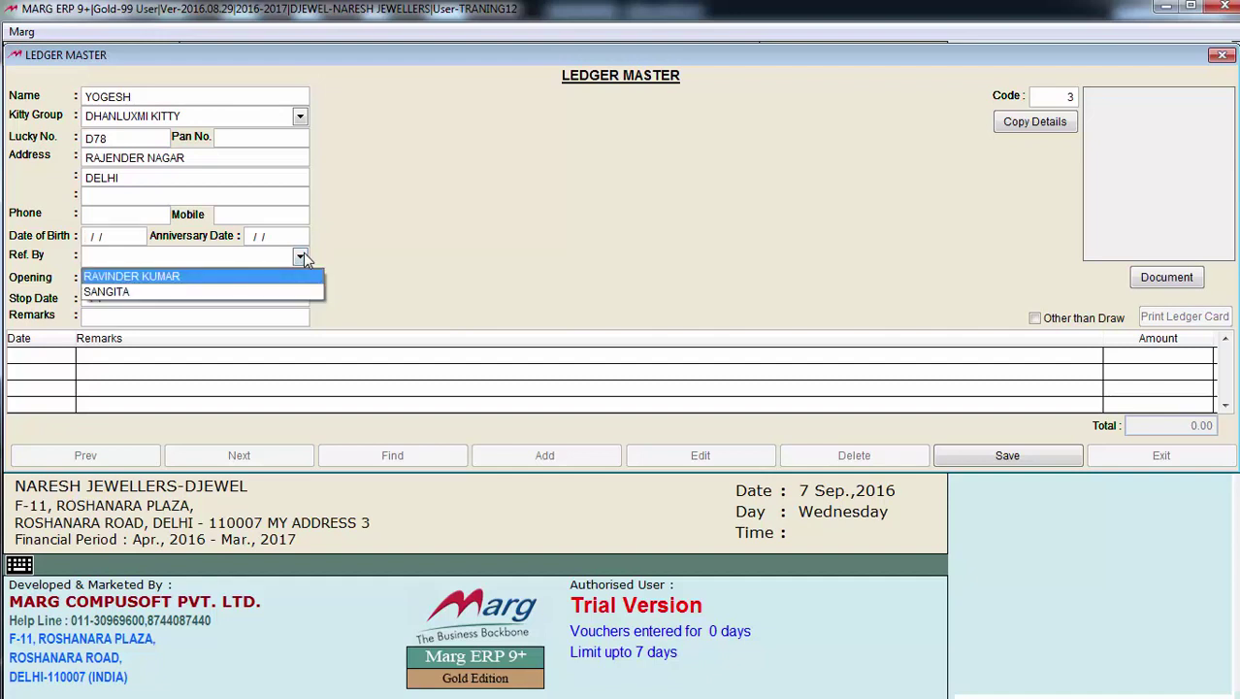
pyautogui.click(300, 257)
pyautogui.click(302, 256)
# Choose the first listed member as the referrer and move on to Save
pyautogui.click(194, 276)
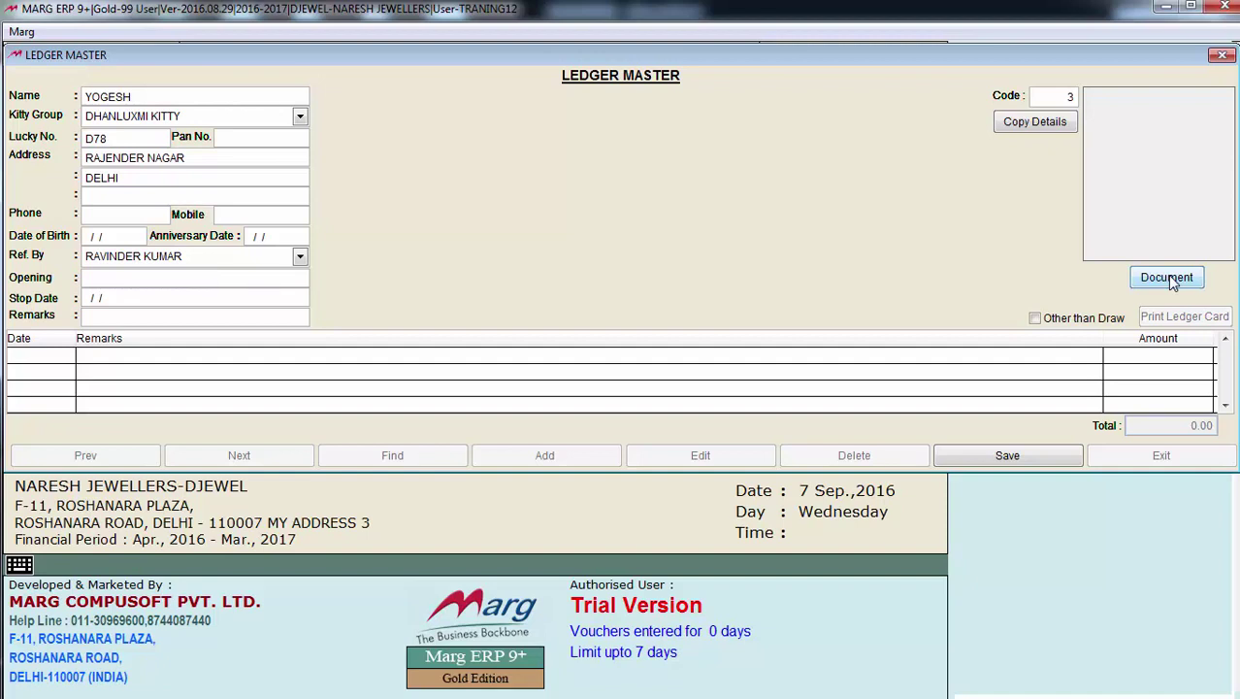
pyautogui.press('Tab')
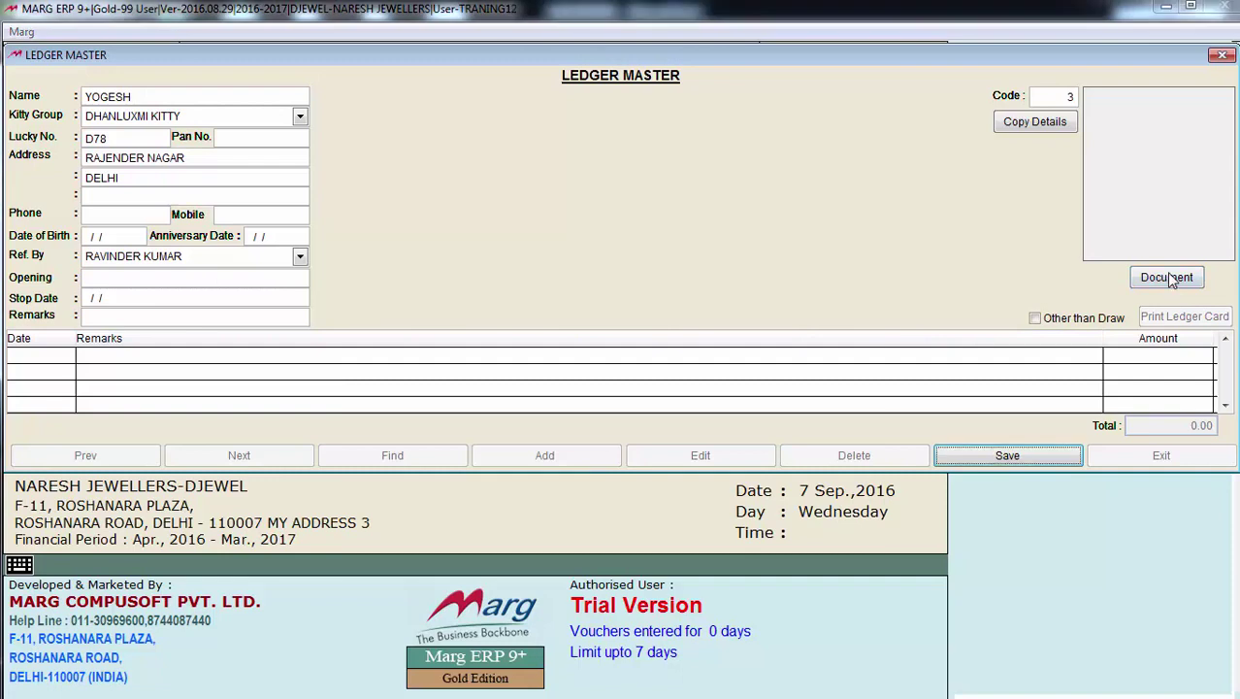
# Attach the Capture photo, save the member ledger, and bring up the ledger card print options
pyautogui.click(1168, 277)
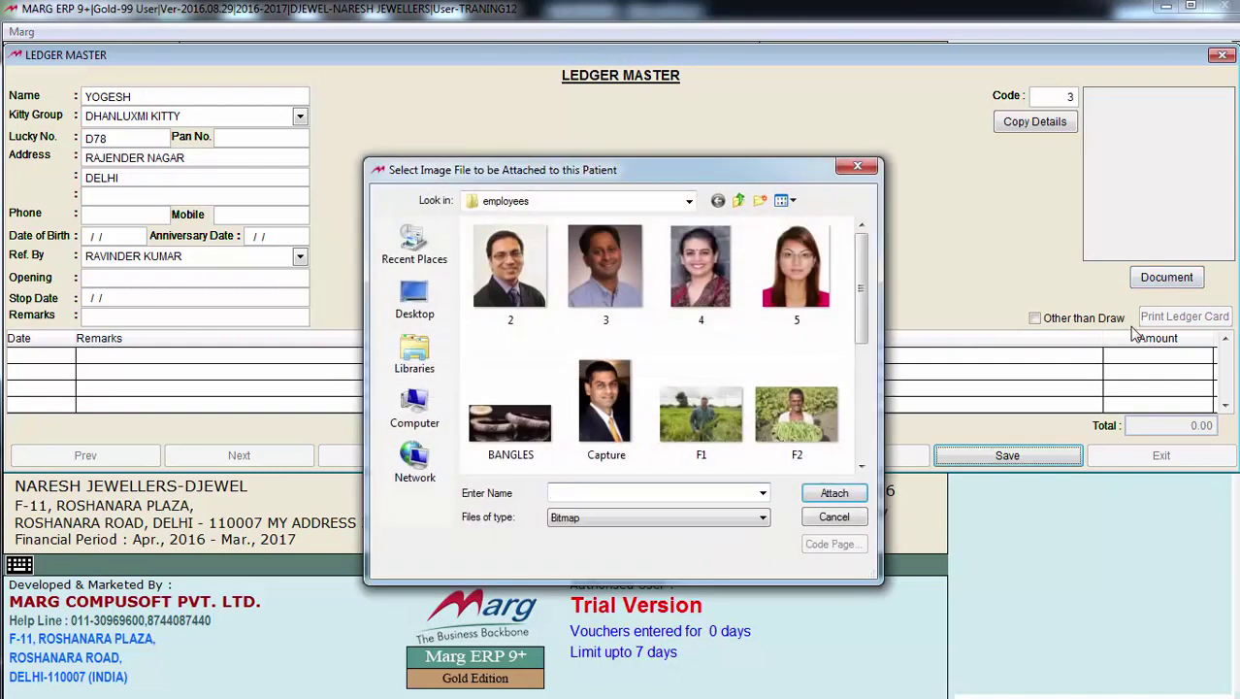
pyautogui.click(604, 403)
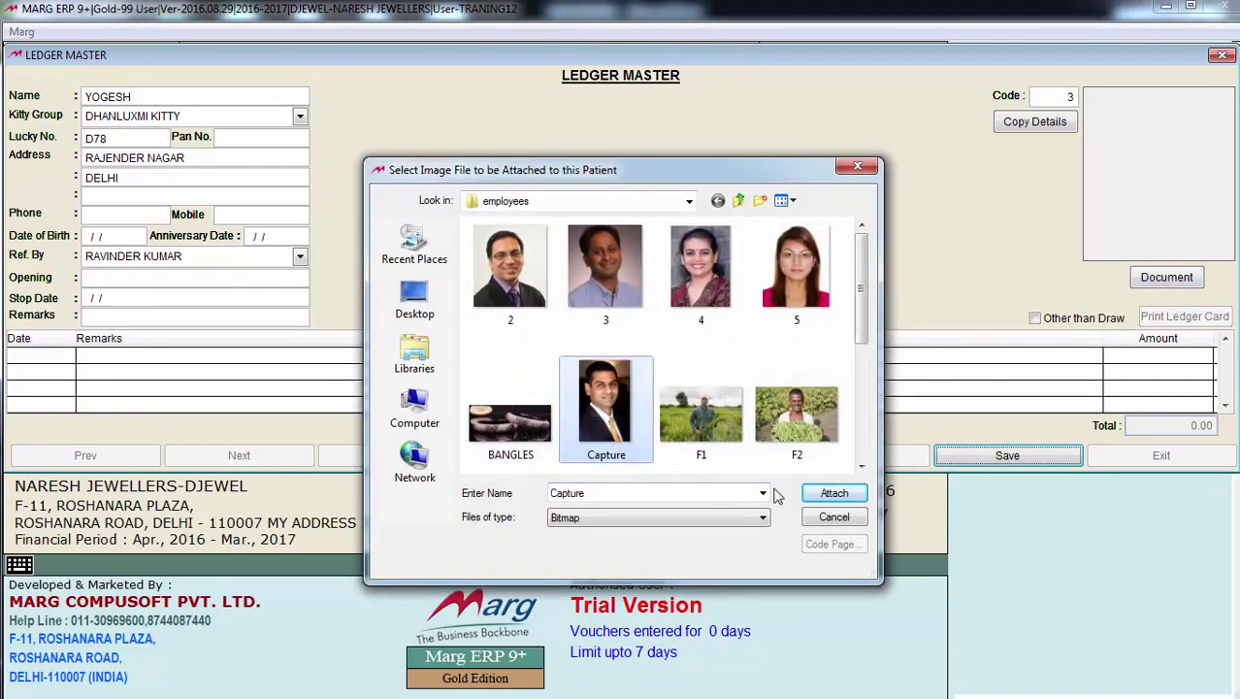
pyautogui.click(843, 496)
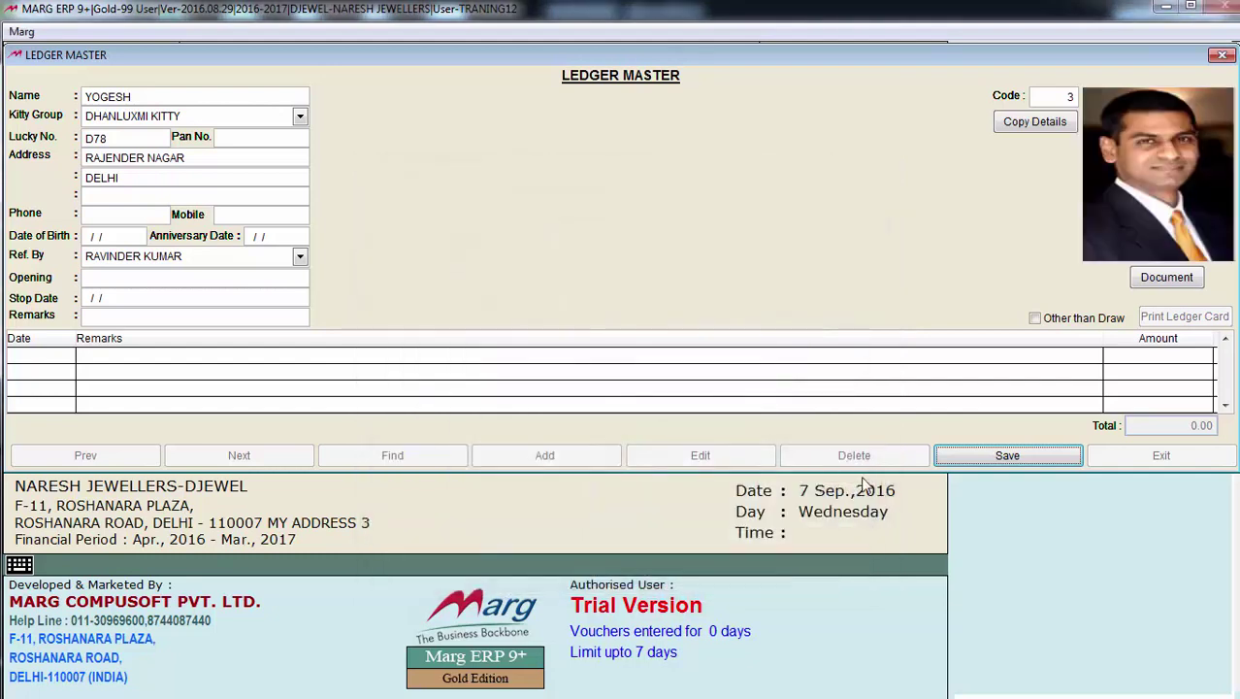
pyautogui.click(1024, 462)
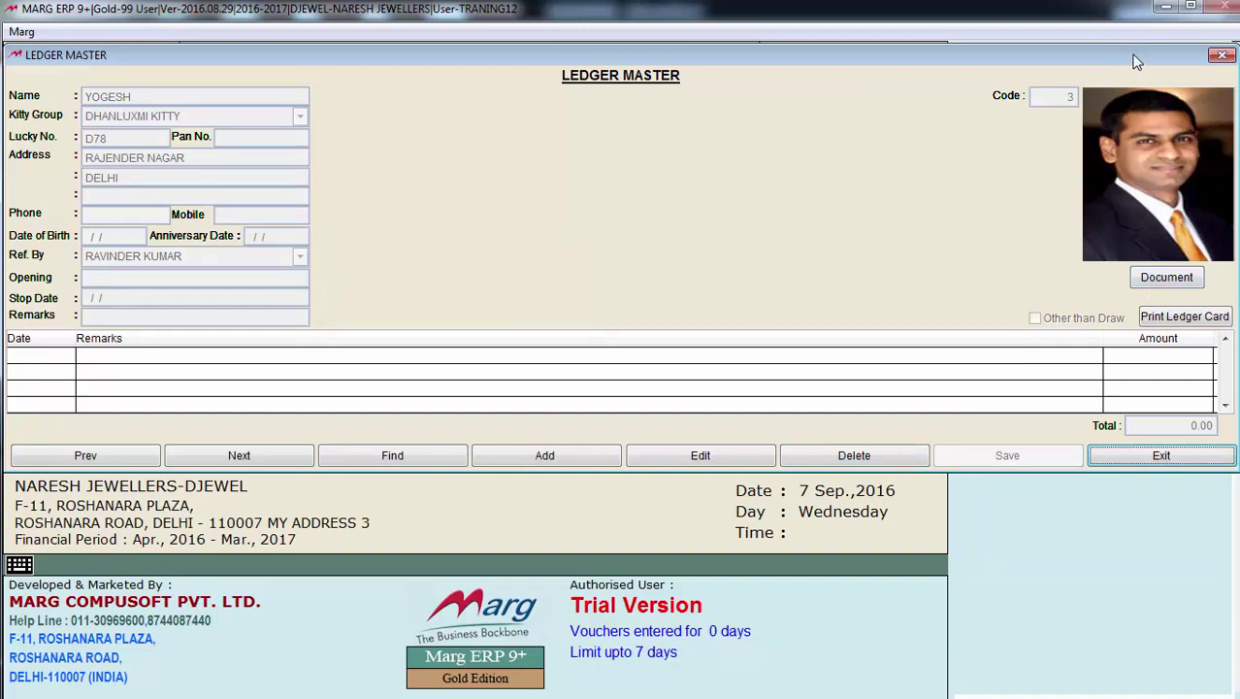
pyautogui.click(1186, 317)
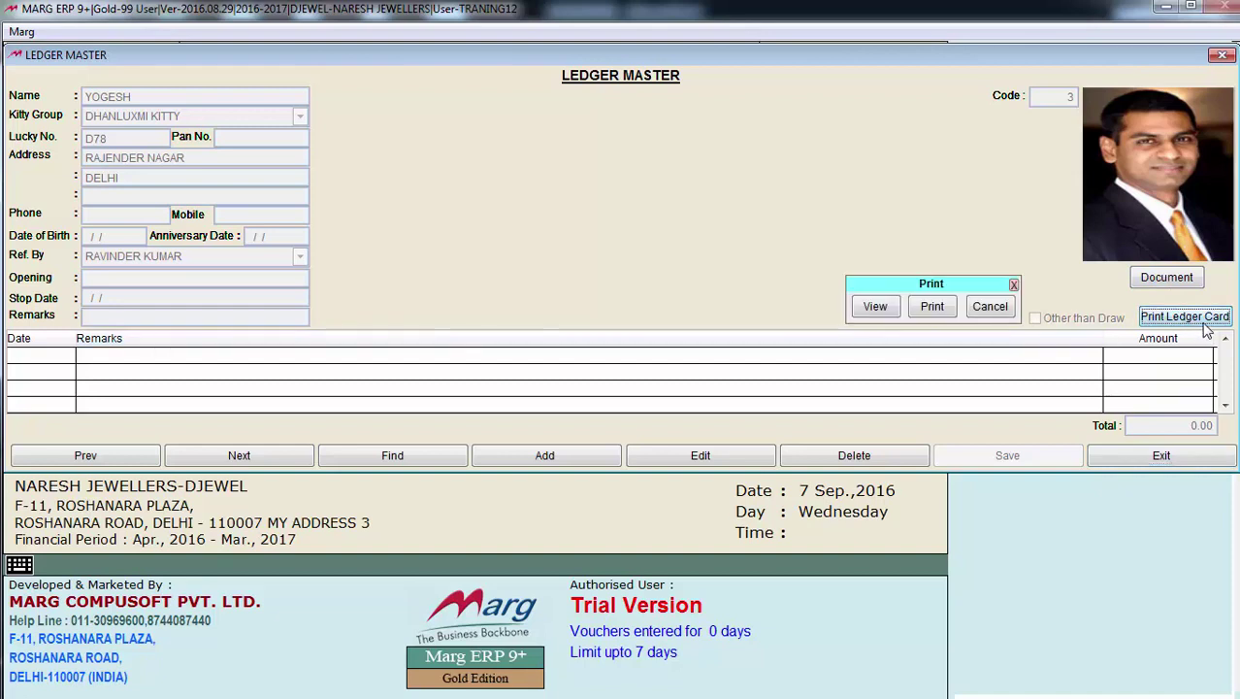
# View the member's ledger card preview, then close it and Ledger Master
pyautogui.click(874, 307)
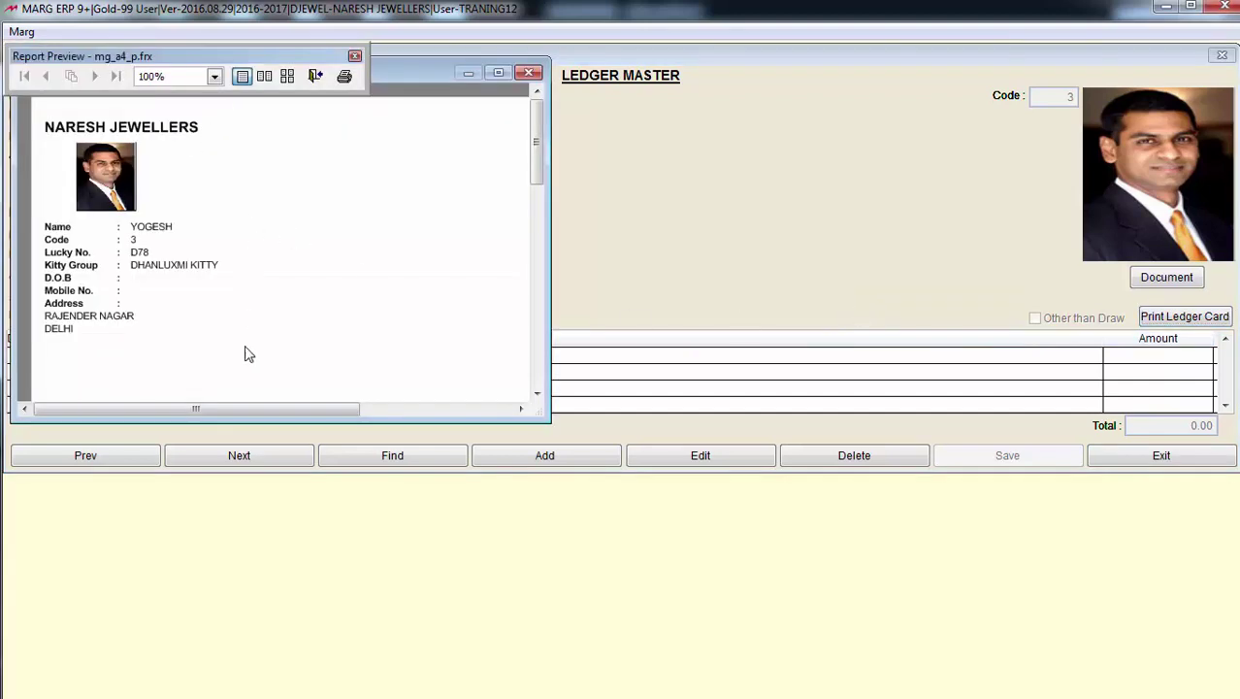
pyautogui.press('Escape')
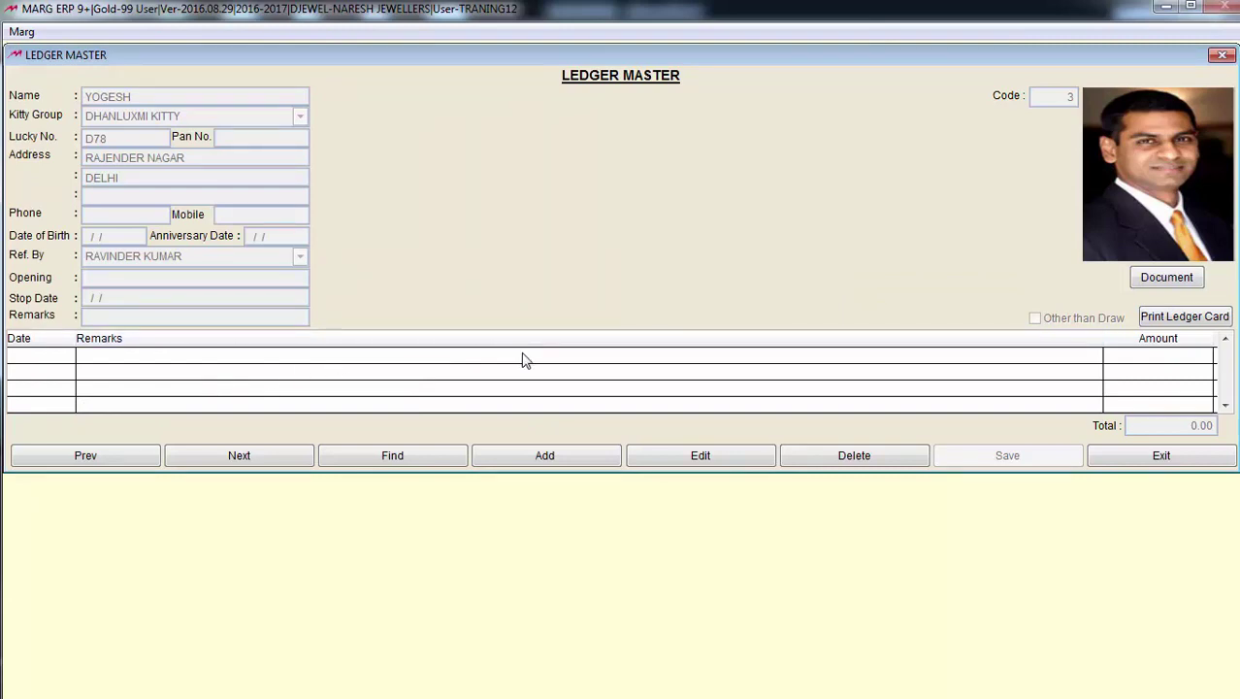
pyautogui.press('Escape')
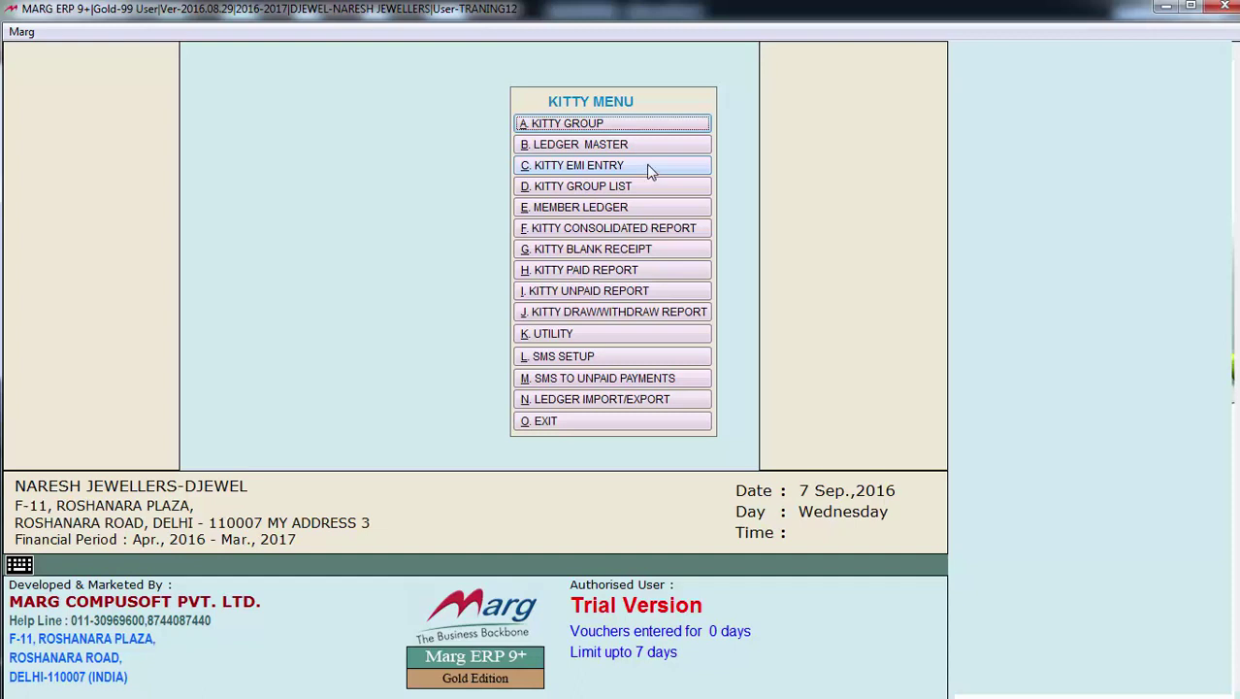
# Open Kitty EMI Entry for DHANLUXMI KITTY and pick the paying member from the search list
pyautogui.click(648, 167)
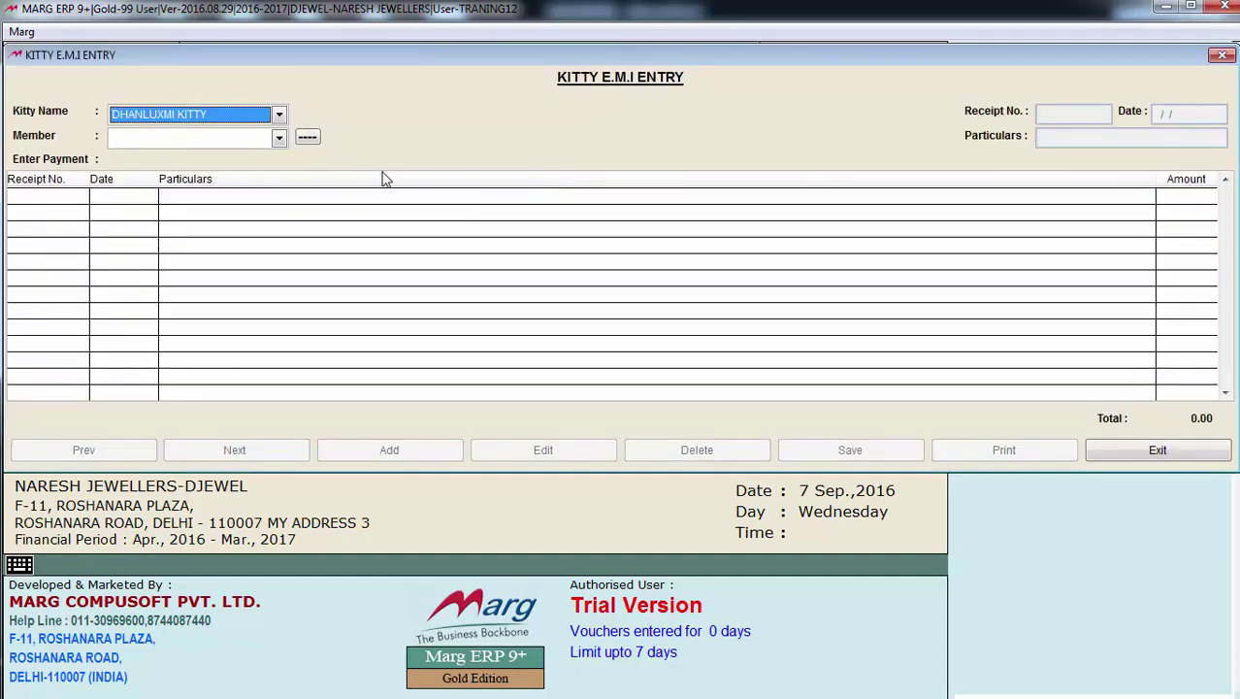
pyautogui.click(278, 116)
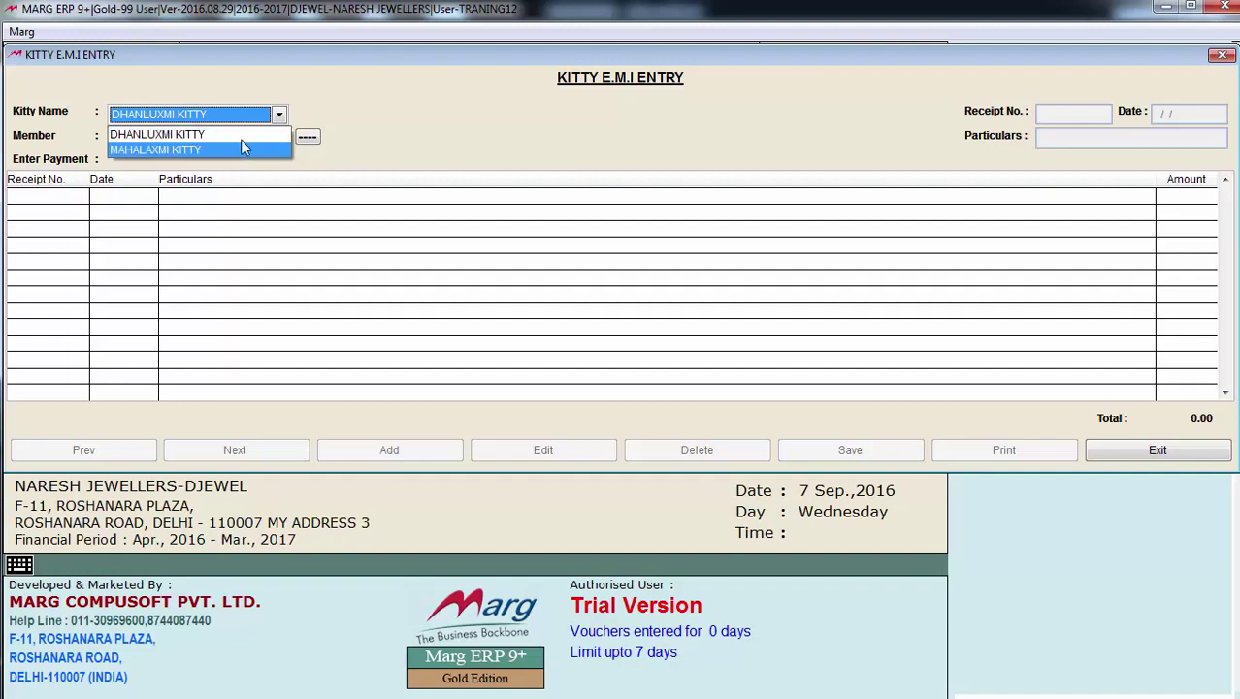
pyautogui.click(247, 141)
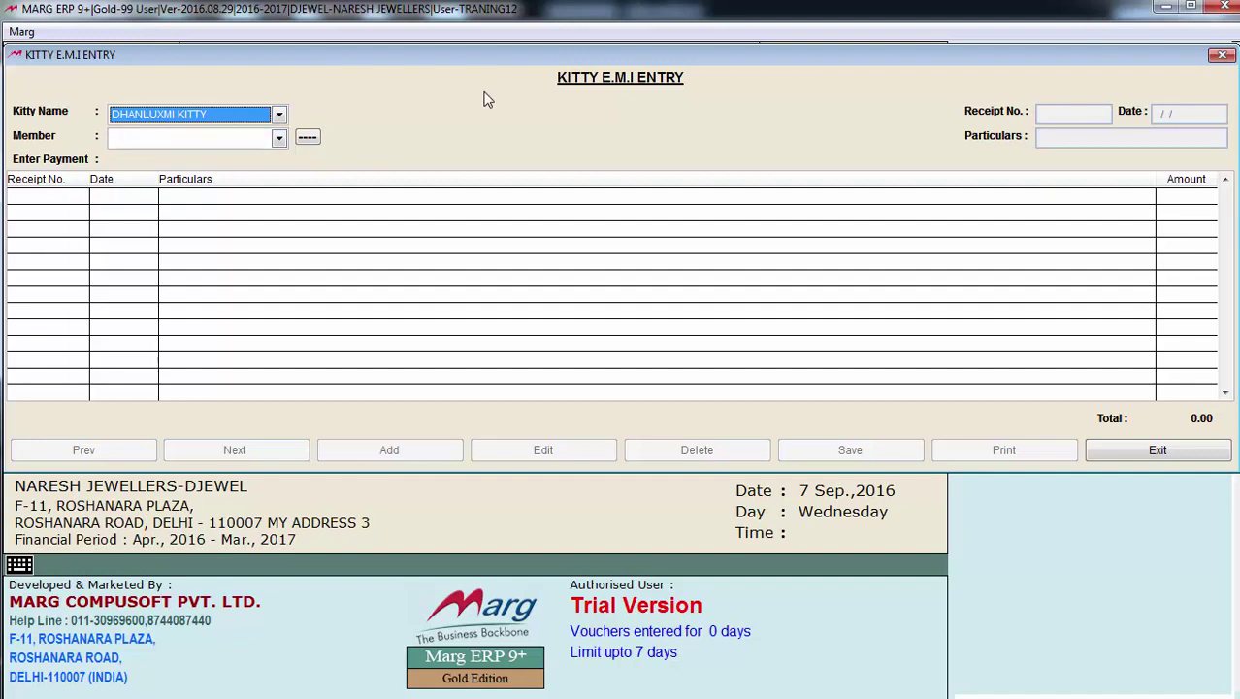
pyautogui.press('Return')
pyautogui.press('Return')
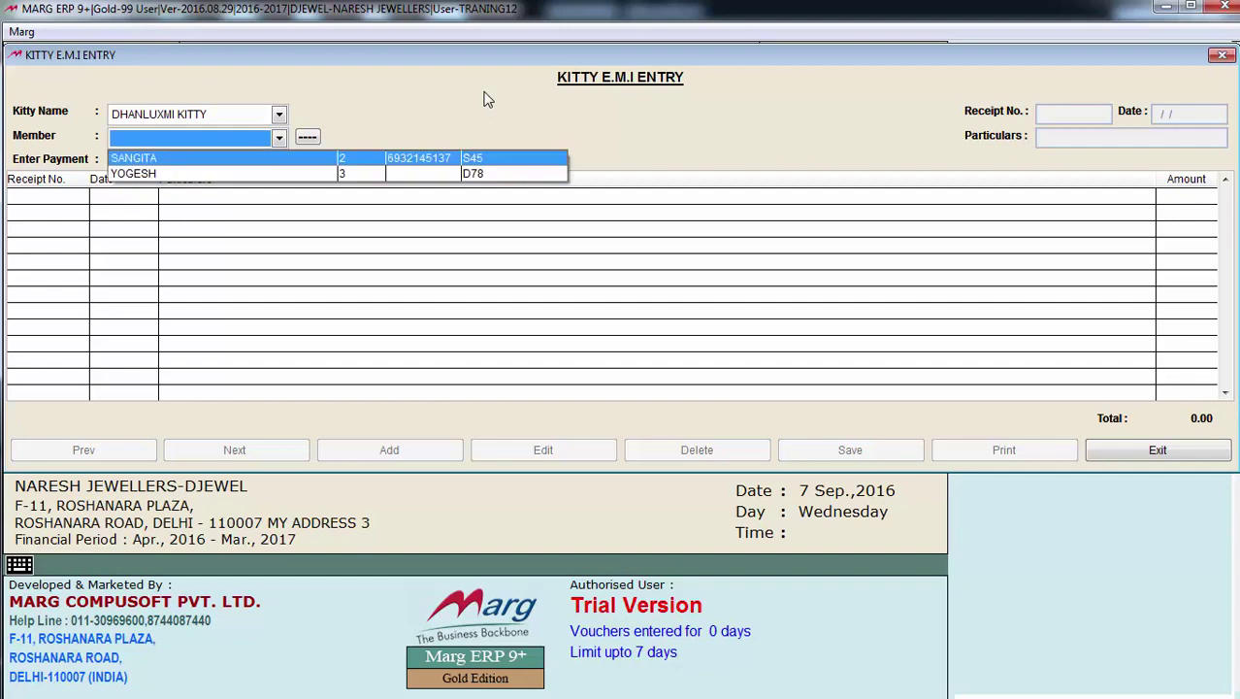
pyautogui.press('Return')
pyautogui.press('Return')
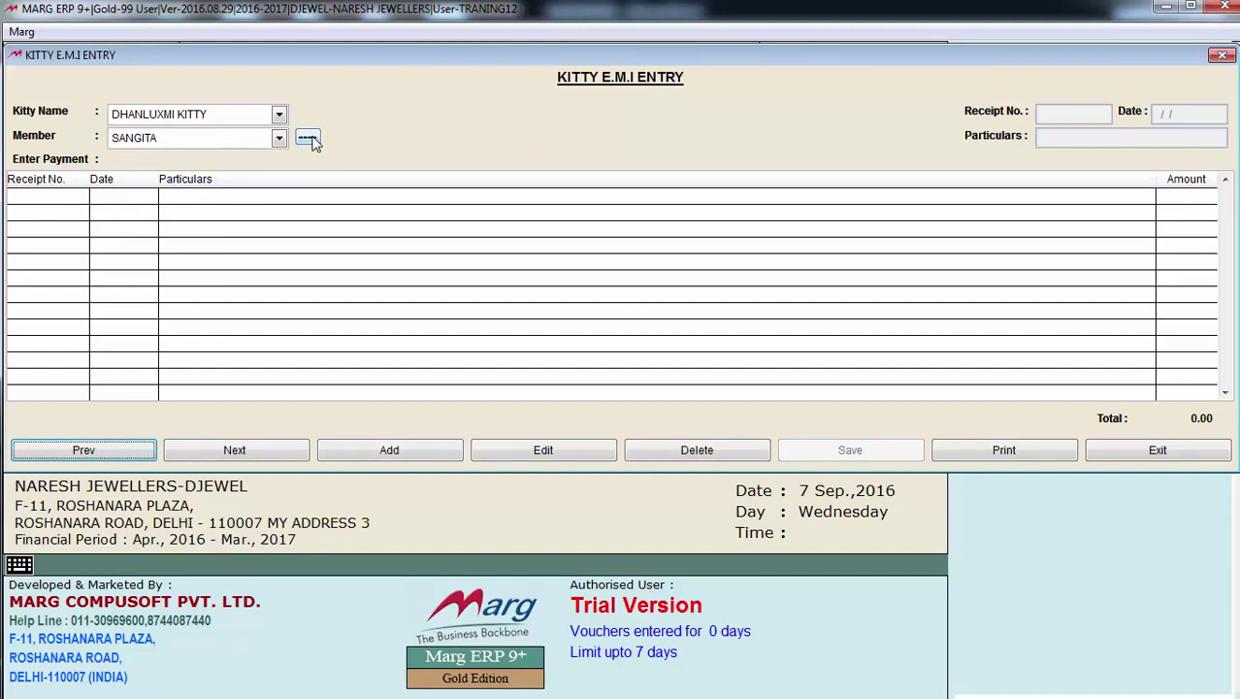
pyautogui.click(308, 139)
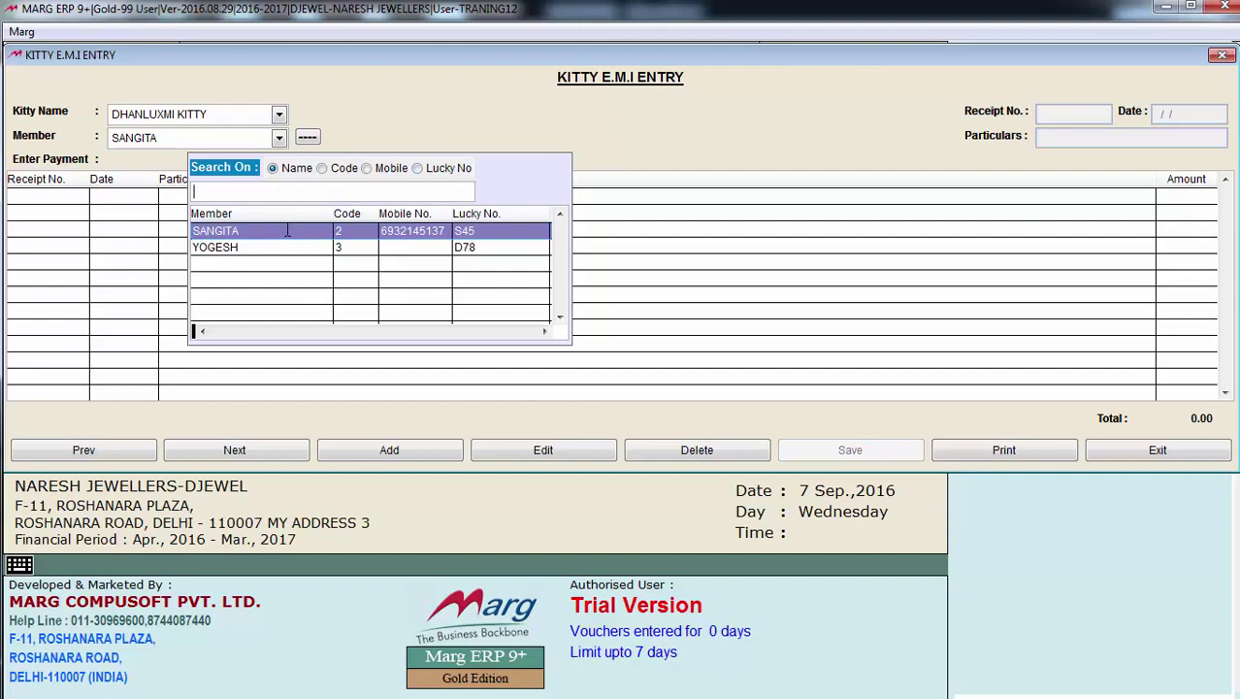
pyautogui.doubleClick(287, 230)
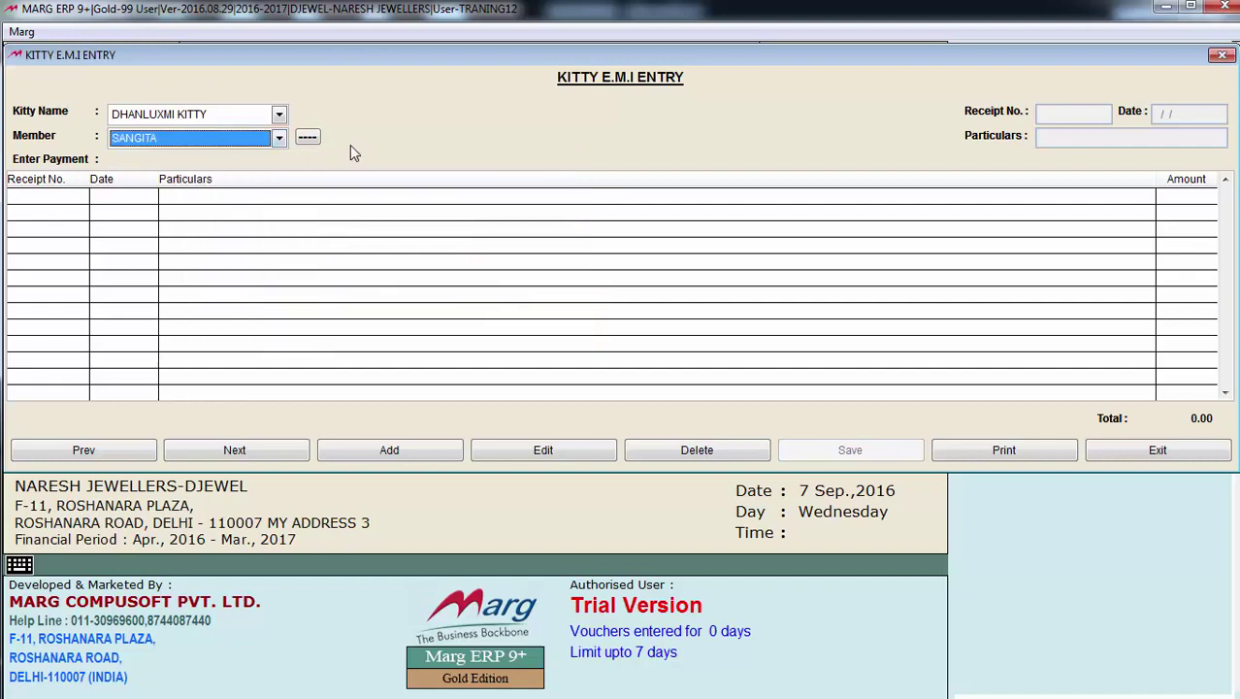
pyautogui.press('Return')
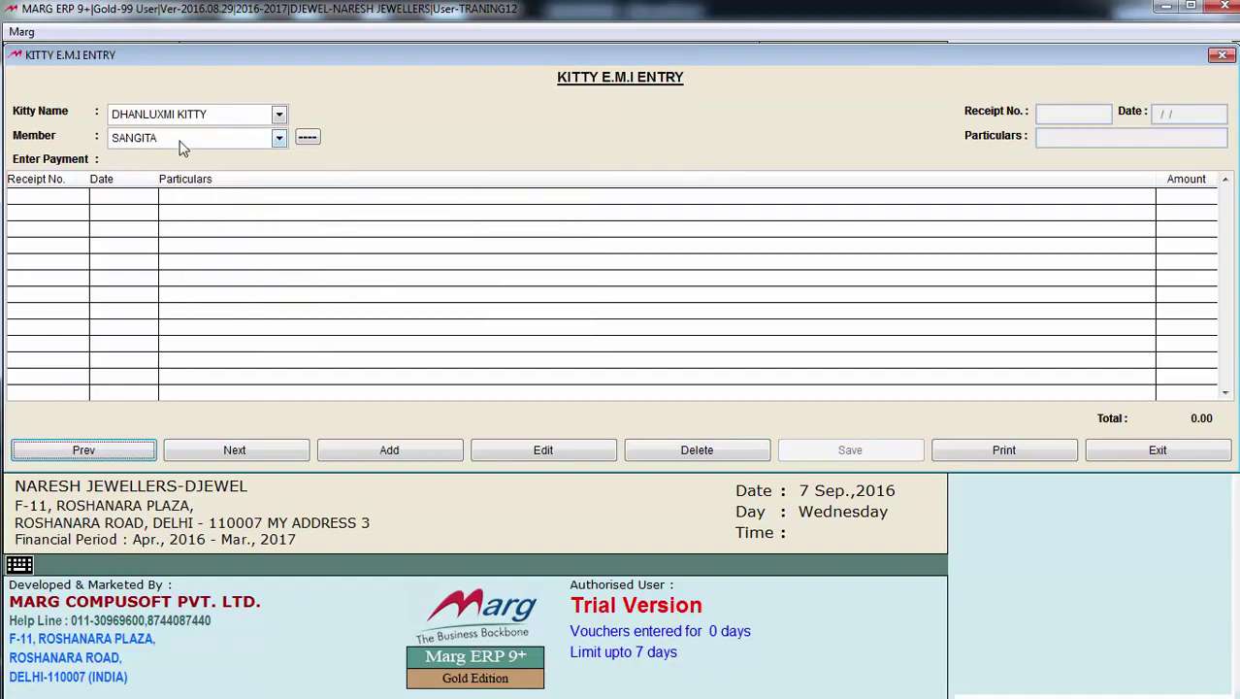
# Add a 2000.00 EMI receipt dated 07/09/2016 with particulars '1ST KITTY' and save it
pyautogui.click(412, 456)
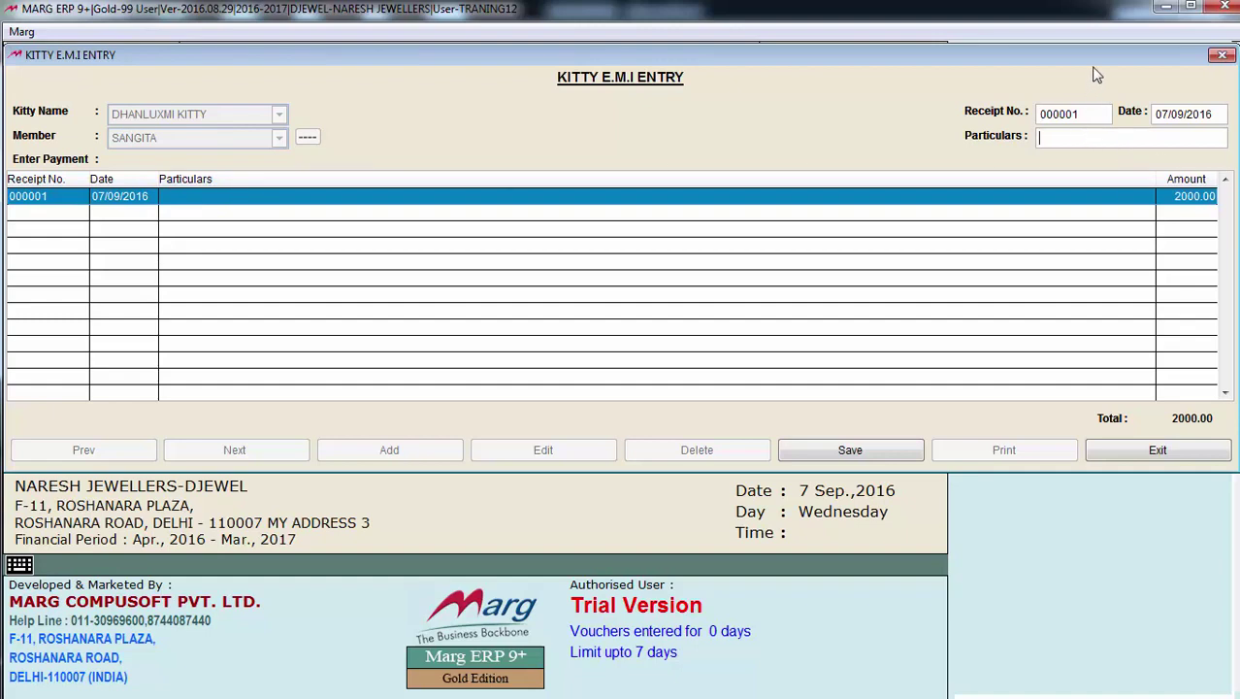
pyautogui.write('1ST KITTY')
pyautogui.press('Return')
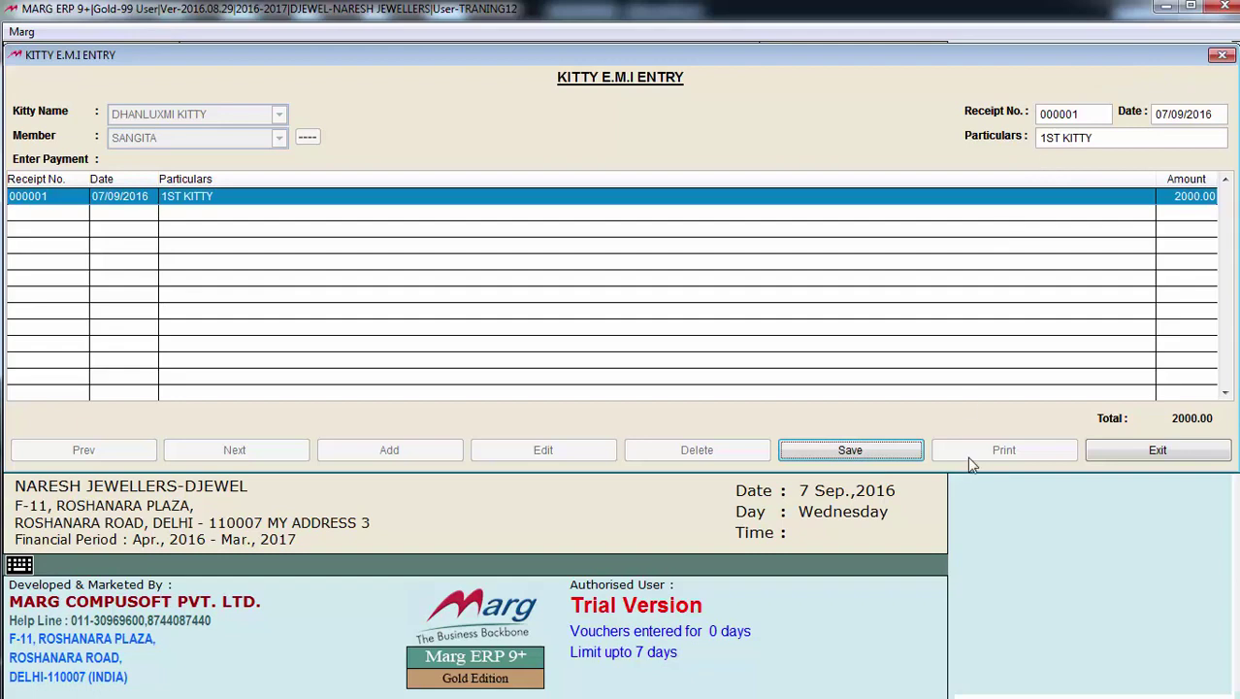
pyautogui.click(865, 452)
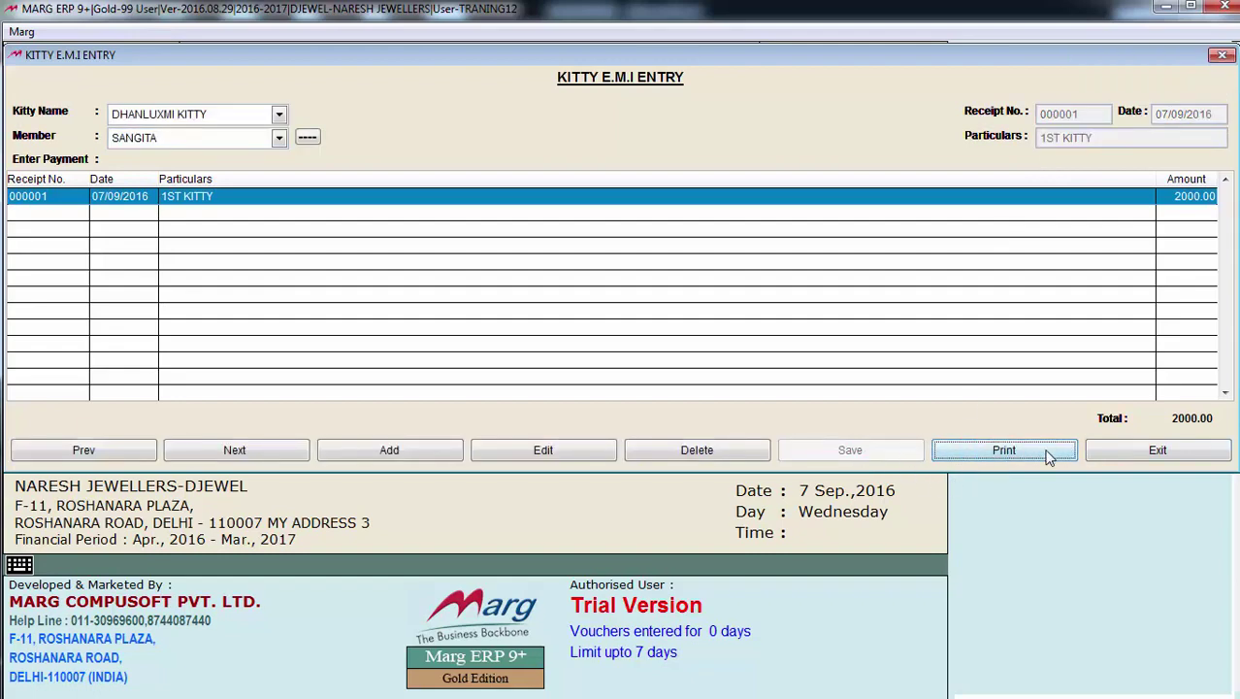
# Preview and enlarge the cash receipt for voucher 000001, then close it and the print options
pyautogui.click(1048, 454)
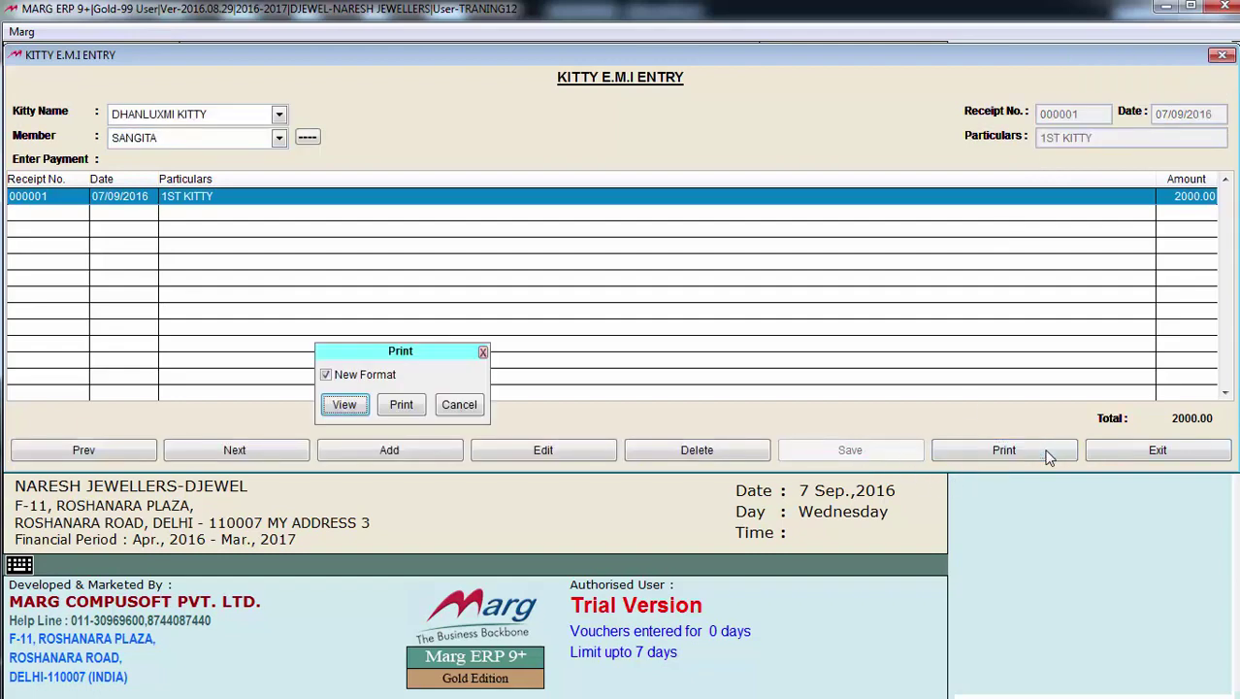
pyautogui.click(346, 405)
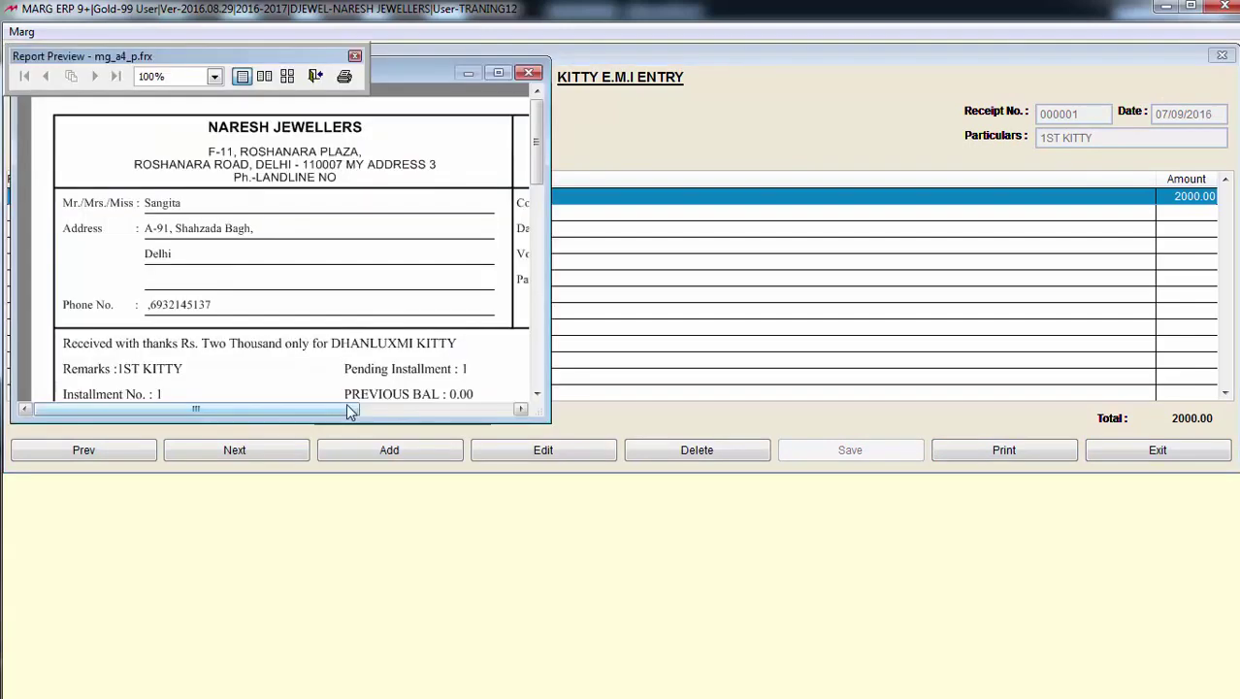
pyautogui.moveTo(535, 415); pyautogui.dragTo(934, 561)
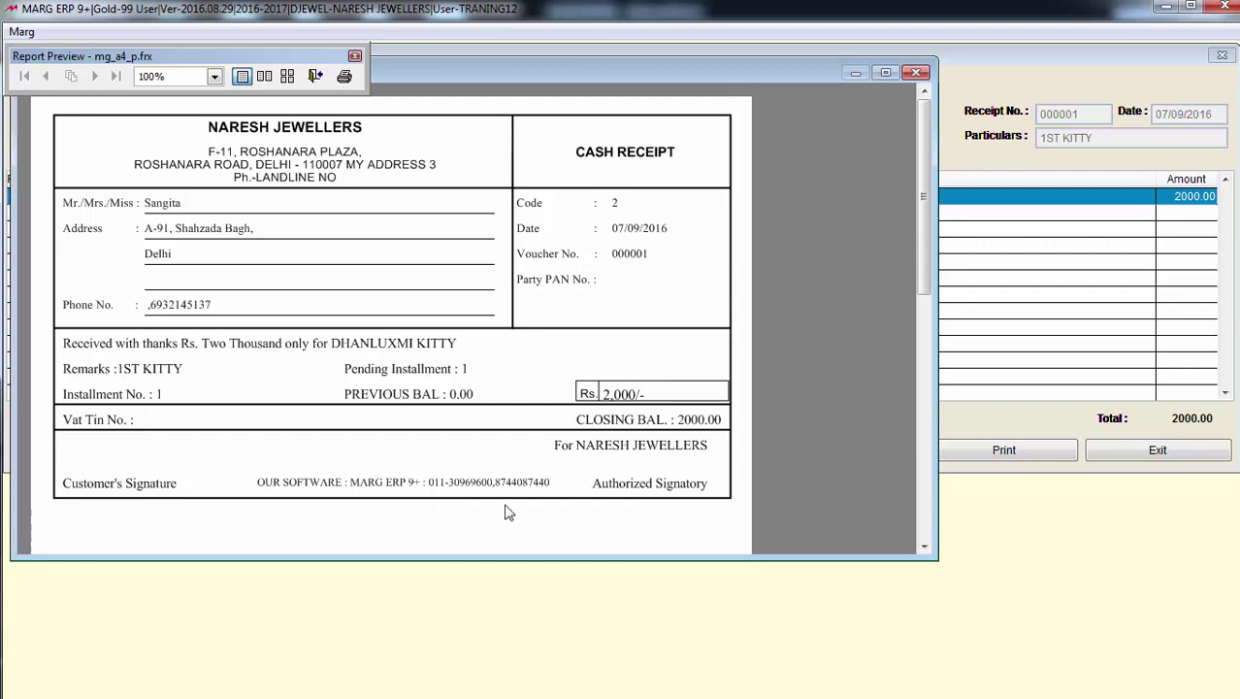
pyautogui.press('Escape')
pyautogui.press('Escape')
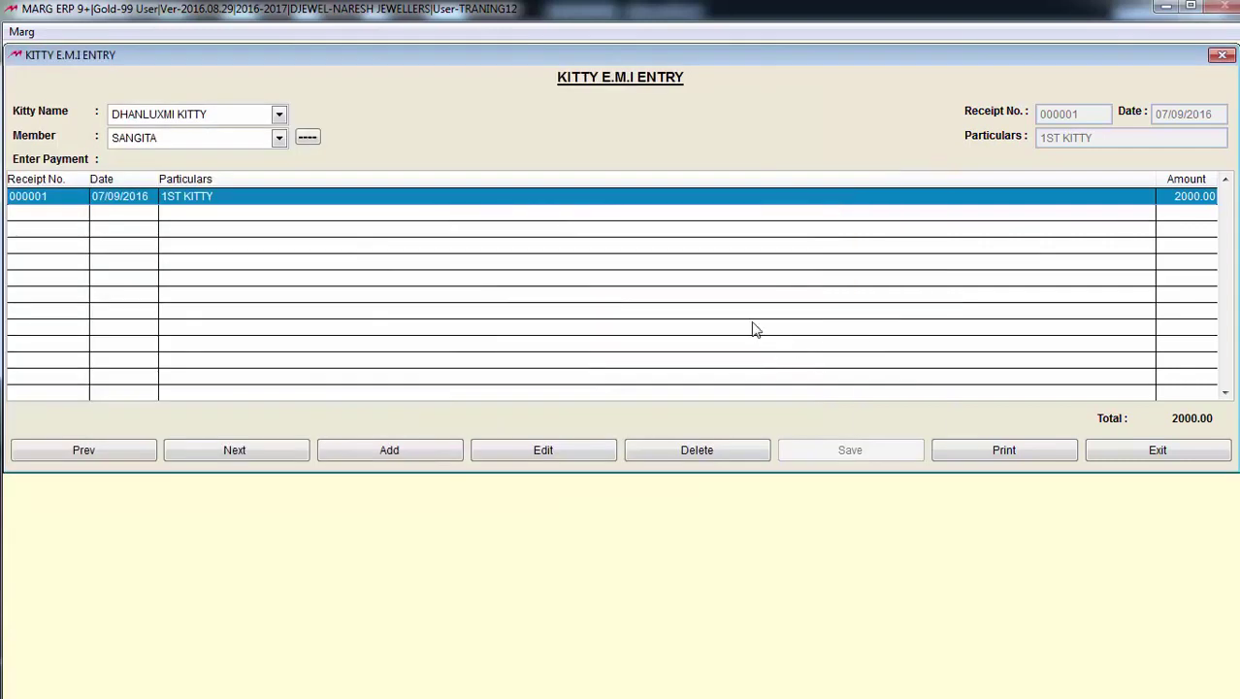
pyautogui.press('Escape')
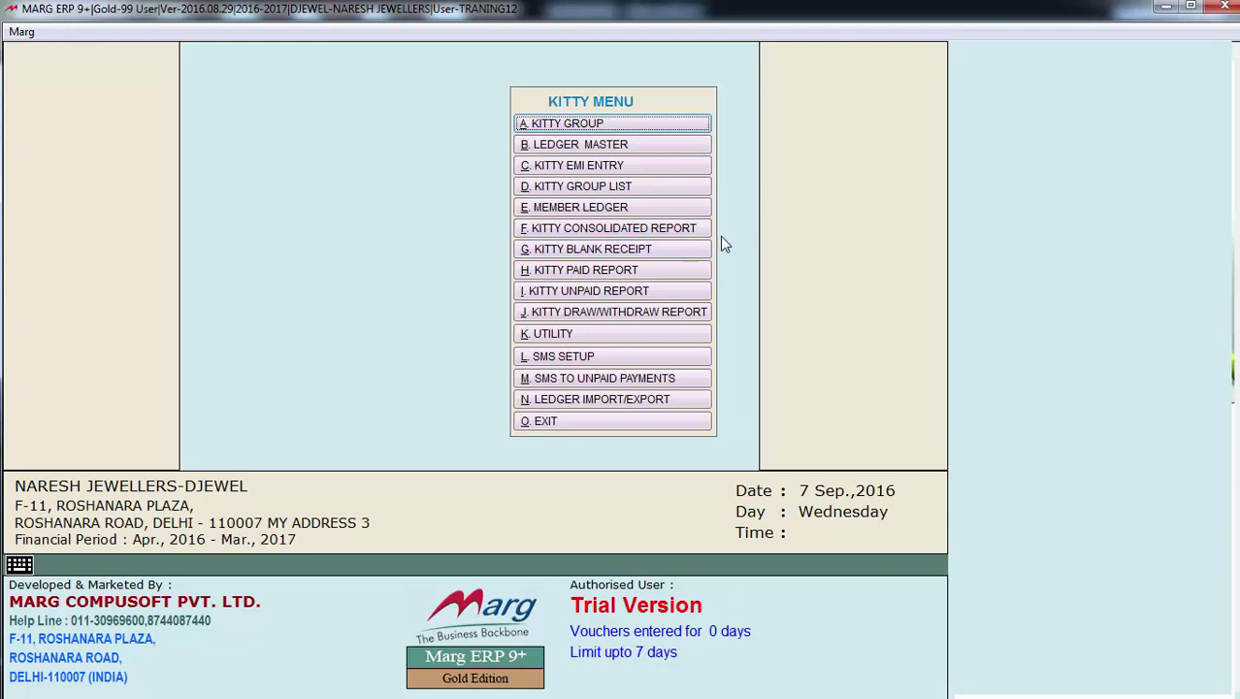
# Run the Kitty Group Report with all kitty groups selected
pyautogui.click(655, 189)
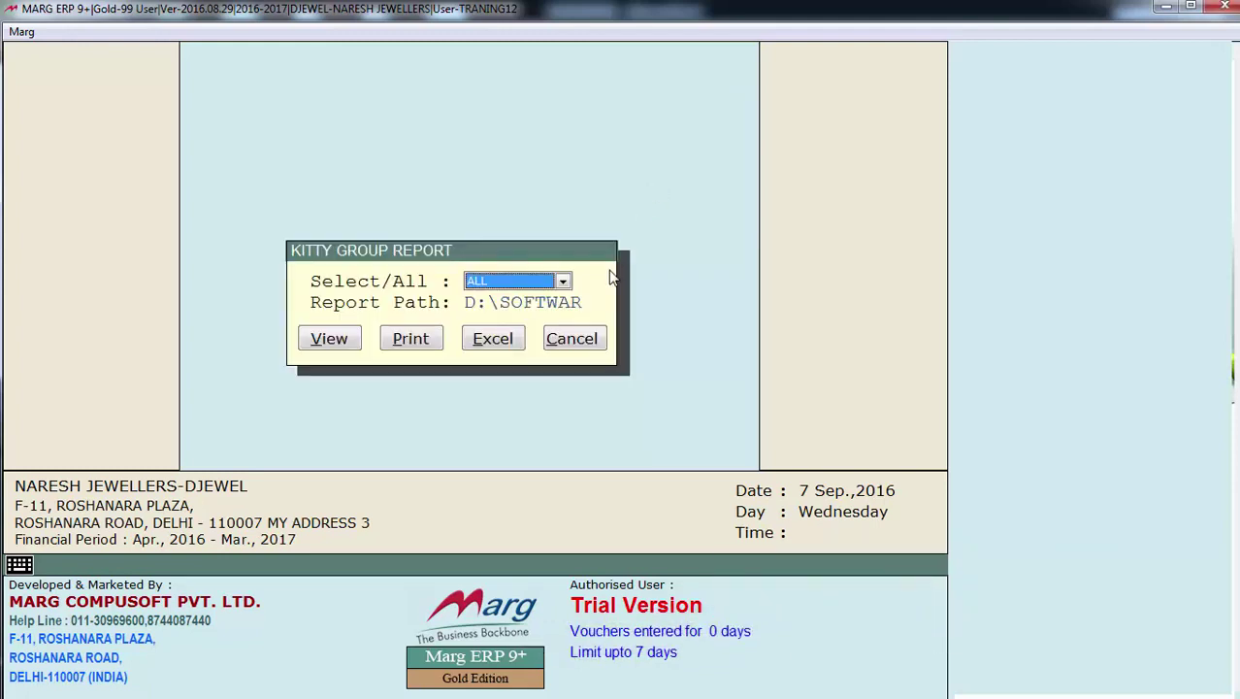
pyautogui.hotkey('alt', 'Down')
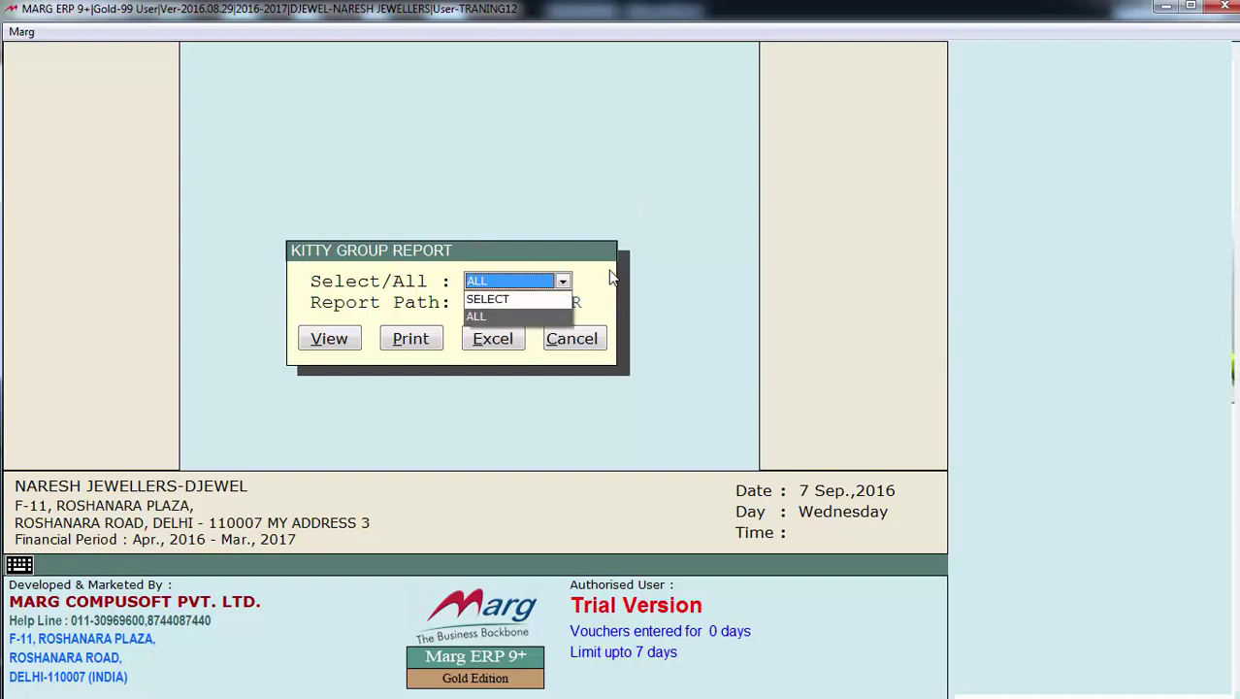
pyautogui.press('Return')
pyautogui.press('Return')
pyautogui.press('Return')
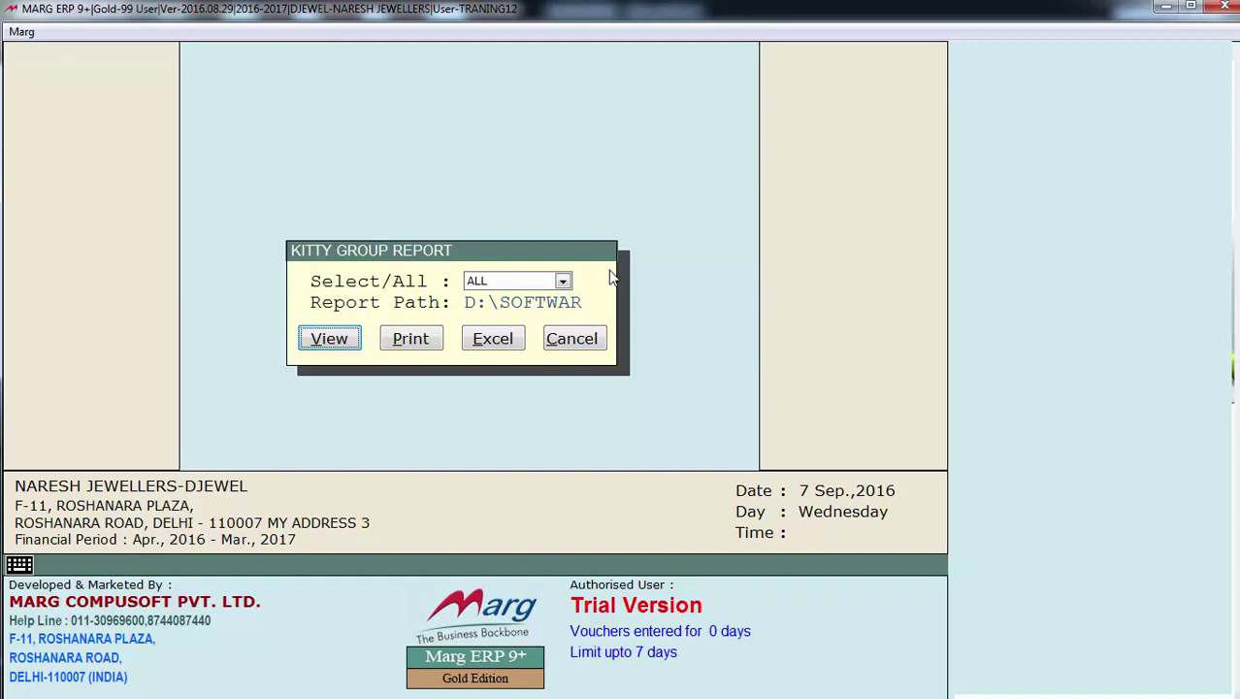
pyautogui.press('Return')
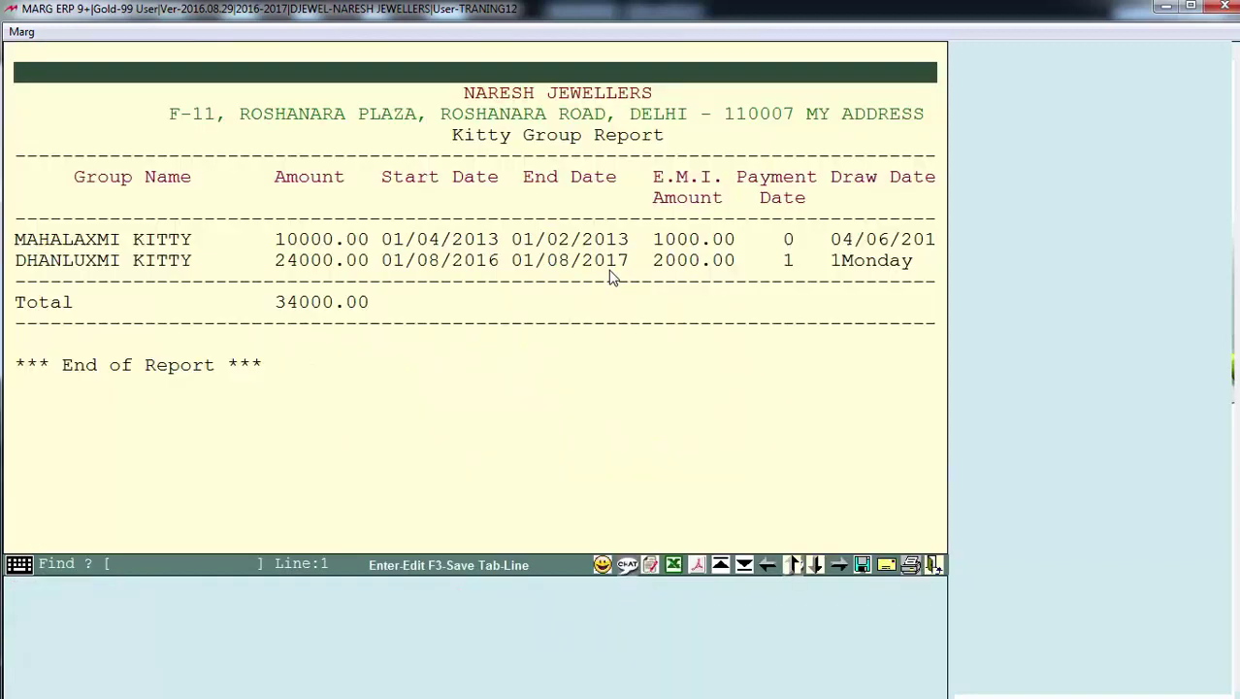
# Scroll across the report to the Kitty Type column and back, then close it
pyautogui.click(425, 246)
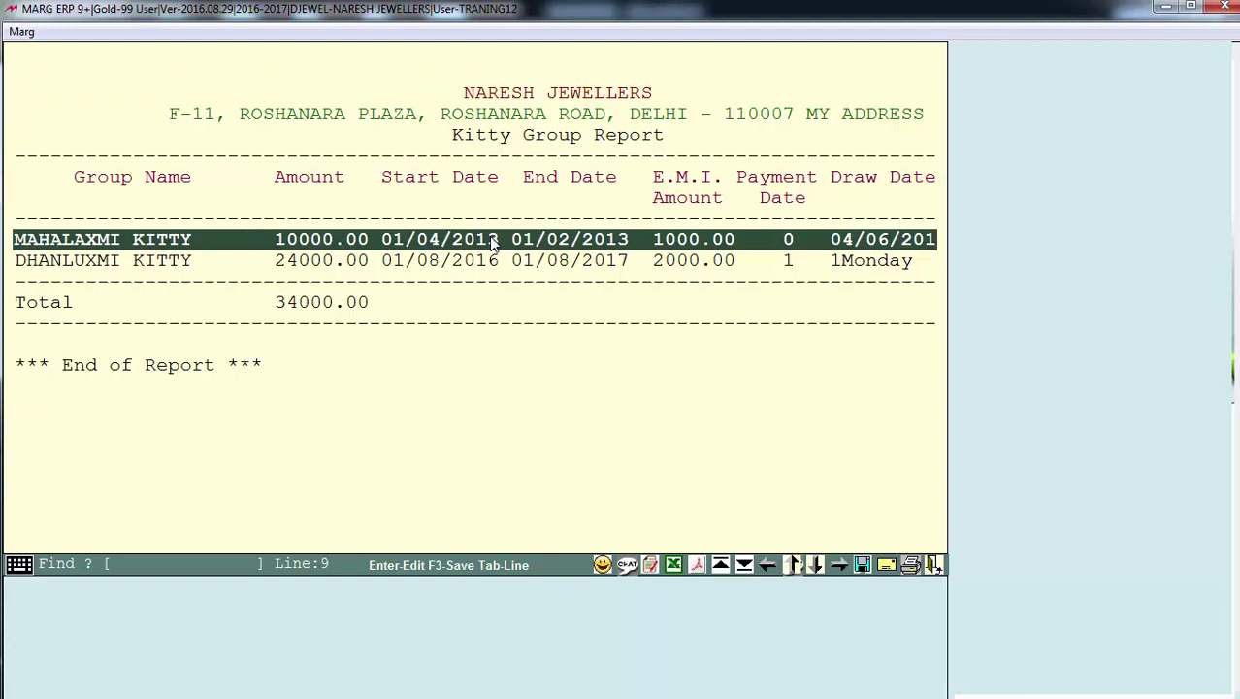
pyautogui.press('Right')
pyautogui.press('Right')
pyautogui.press('Right')
pyautogui.press('Right')
pyautogui.press('Right')
pyautogui.press('Right')
pyautogui.press('Right')
pyautogui.press('Right')
pyautogui.press('Right')
pyautogui.press('Right')
pyautogui.press('Right')
pyautogui.press('Right')
pyautogui.press('Right')
pyautogui.press('Right')
pyautogui.press('Right')
pyautogui.press('Right')
pyautogui.press('Right')
pyautogui.press('Right')
pyautogui.press('Right')
pyautogui.press('Right')
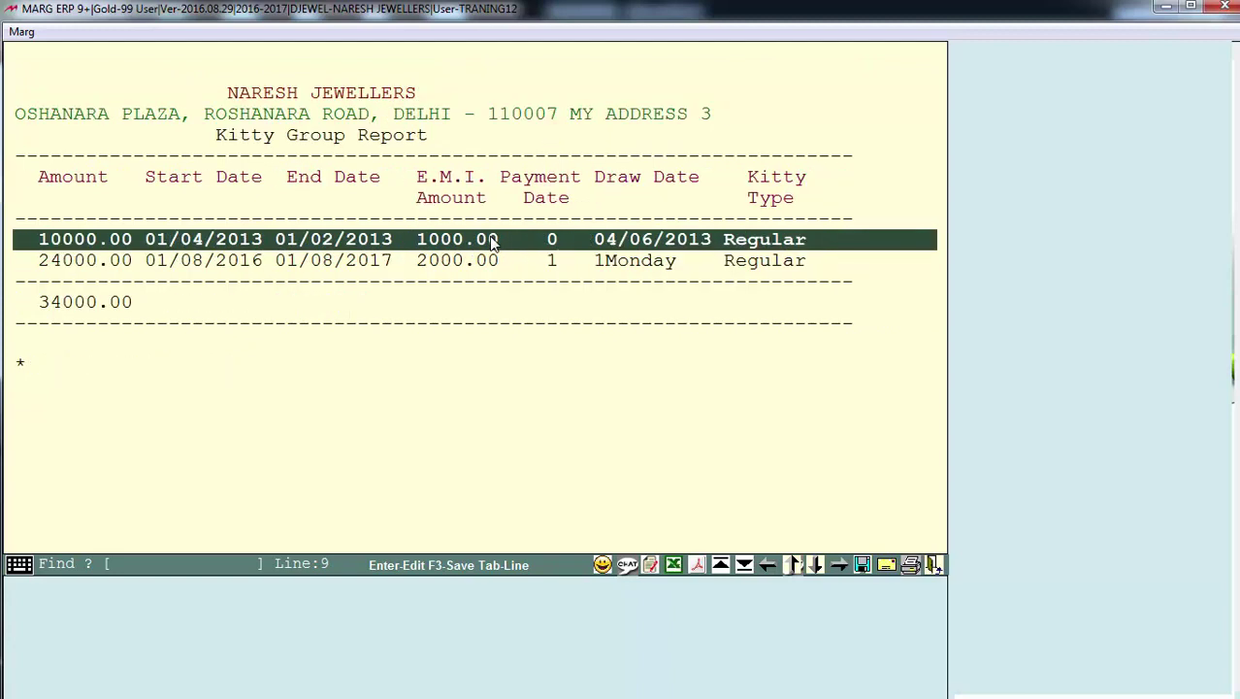
pyautogui.press('Right')
pyautogui.press('Right')
pyautogui.press('Right')
pyautogui.press('Right')
pyautogui.press('Right')
pyautogui.press('Right')
pyautogui.press('Right')
pyautogui.press('Right')
pyautogui.press('Right')
pyautogui.press('Right')
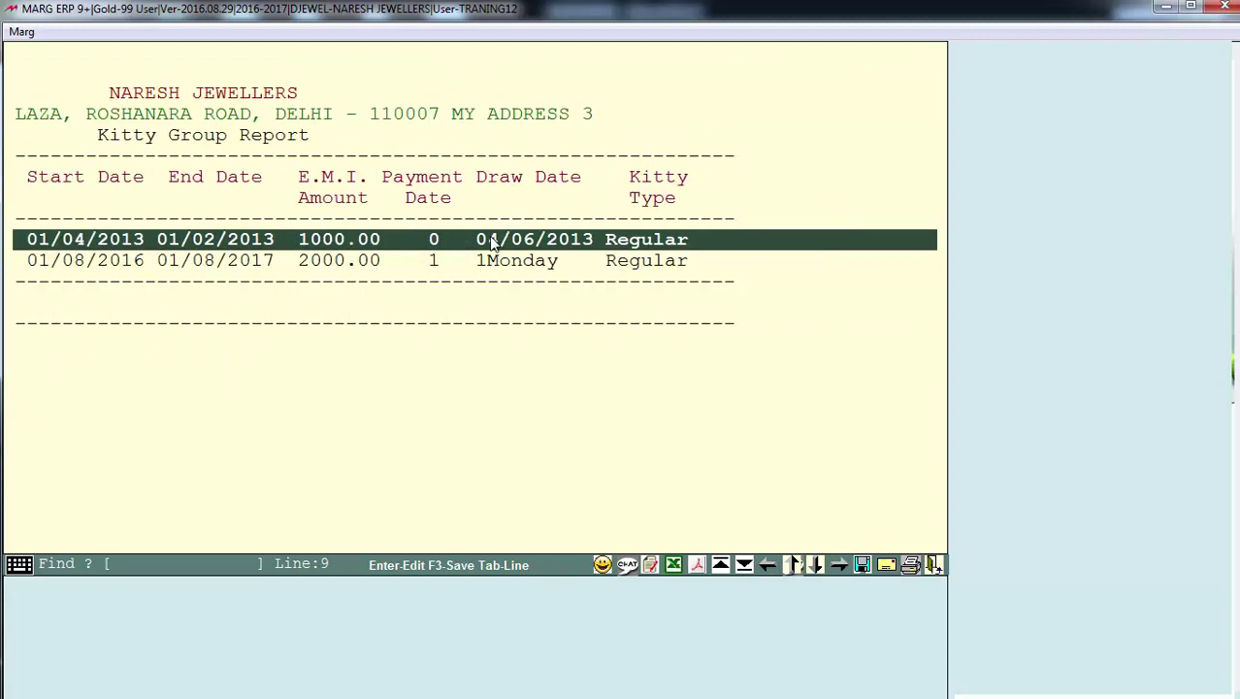
pyautogui.press('Left')
pyautogui.press('Left')
pyautogui.press('Left')
pyautogui.press('Left')
pyautogui.press('Left')
pyautogui.press('Left')
pyautogui.press('Left')
pyautogui.press('Left')
pyautogui.press('Left')
pyautogui.press('Left')
pyautogui.press('Left')
pyautogui.press('Left')
pyautogui.press('Left')
pyautogui.press('Left')
pyautogui.press('Left')
pyautogui.press('Left')
pyautogui.press('Left')
pyautogui.press('Left')
pyautogui.press('Left')
pyautogui.press('Left')
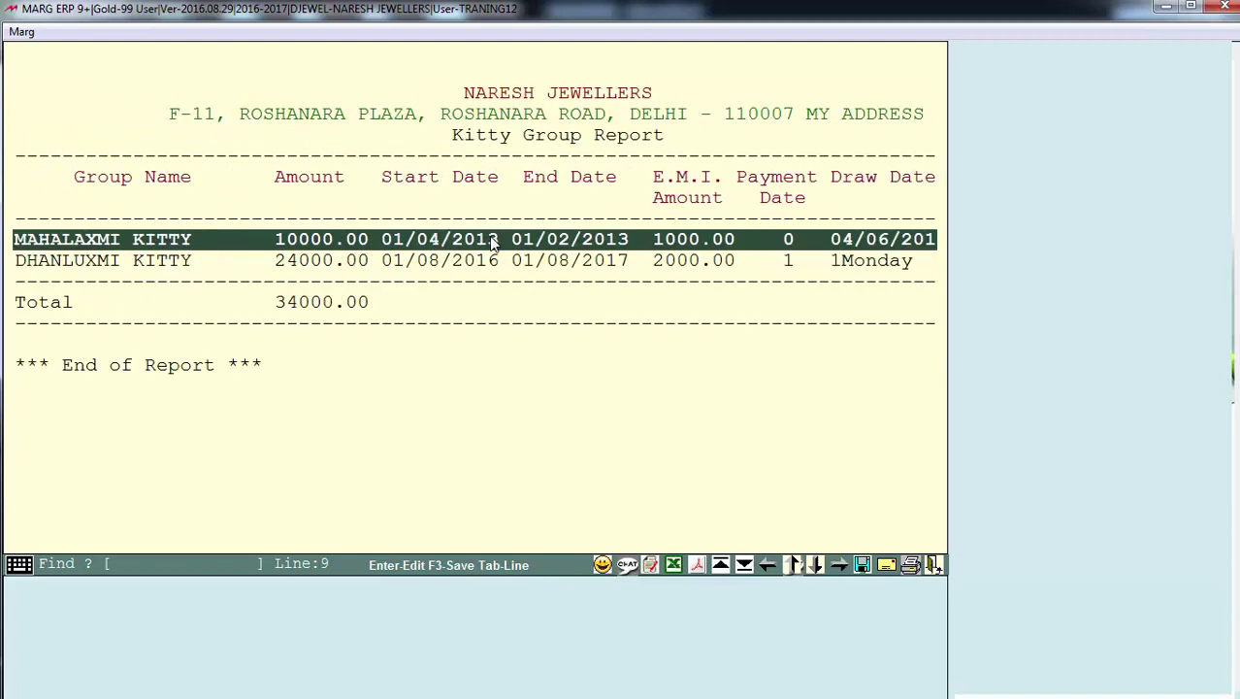
pyautogui.press('Escape')
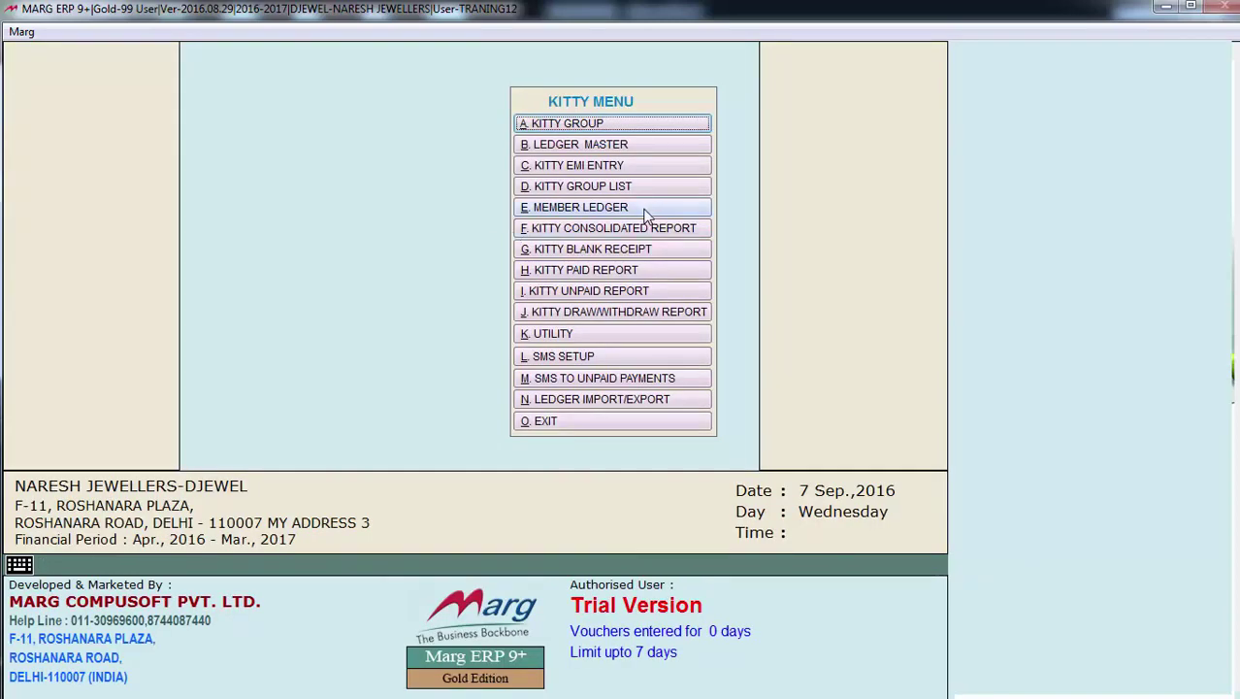
pyautogui.click(646, 215)
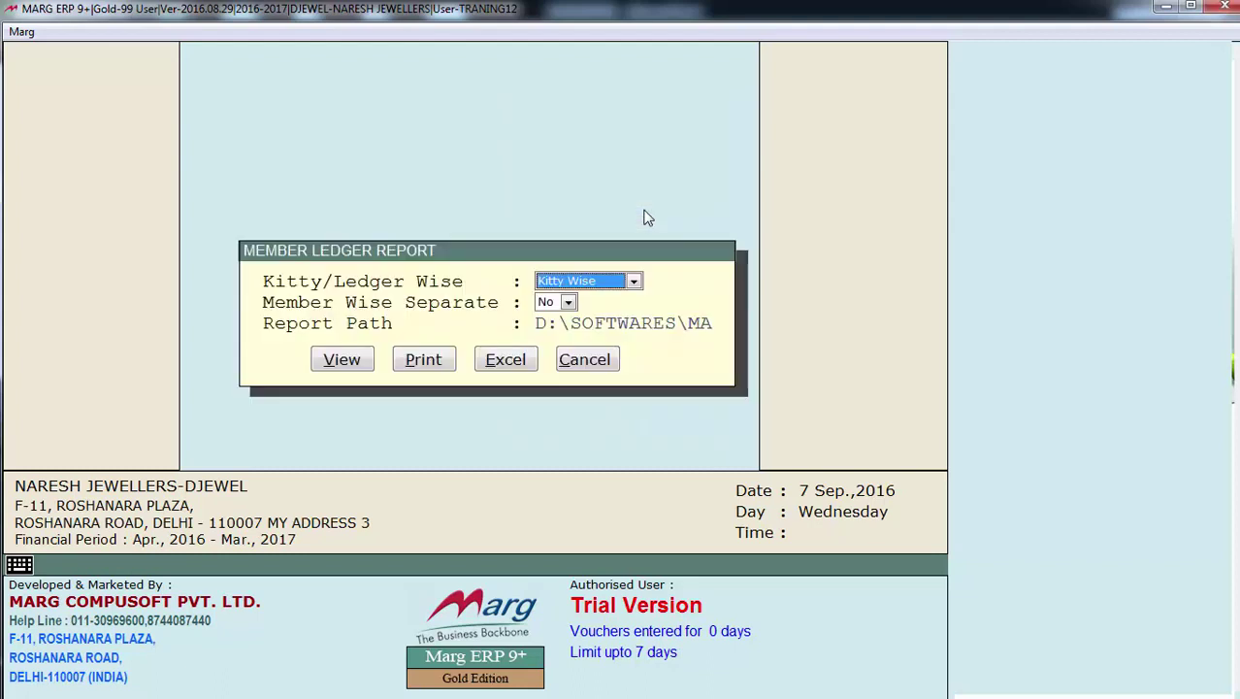
pyautogui.hotkey('alt', 'Down')
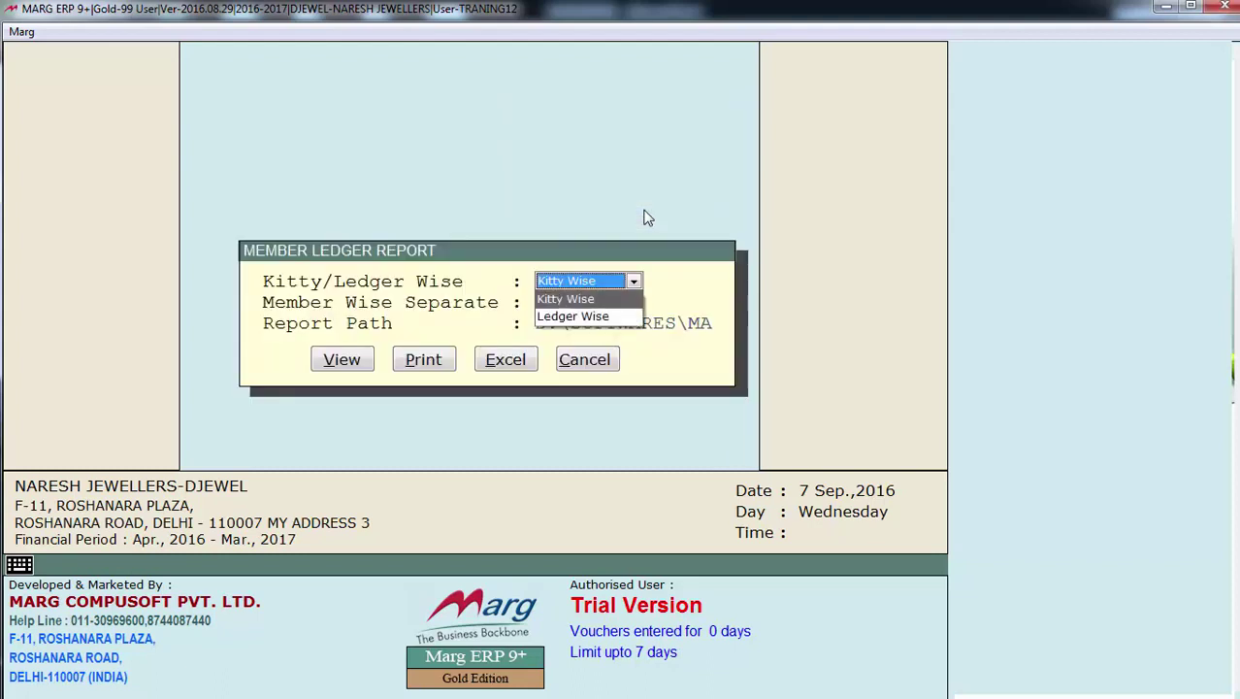
pyautogui.press('Down')
pyautogui.press('Up')
pyautogui.press('Down')
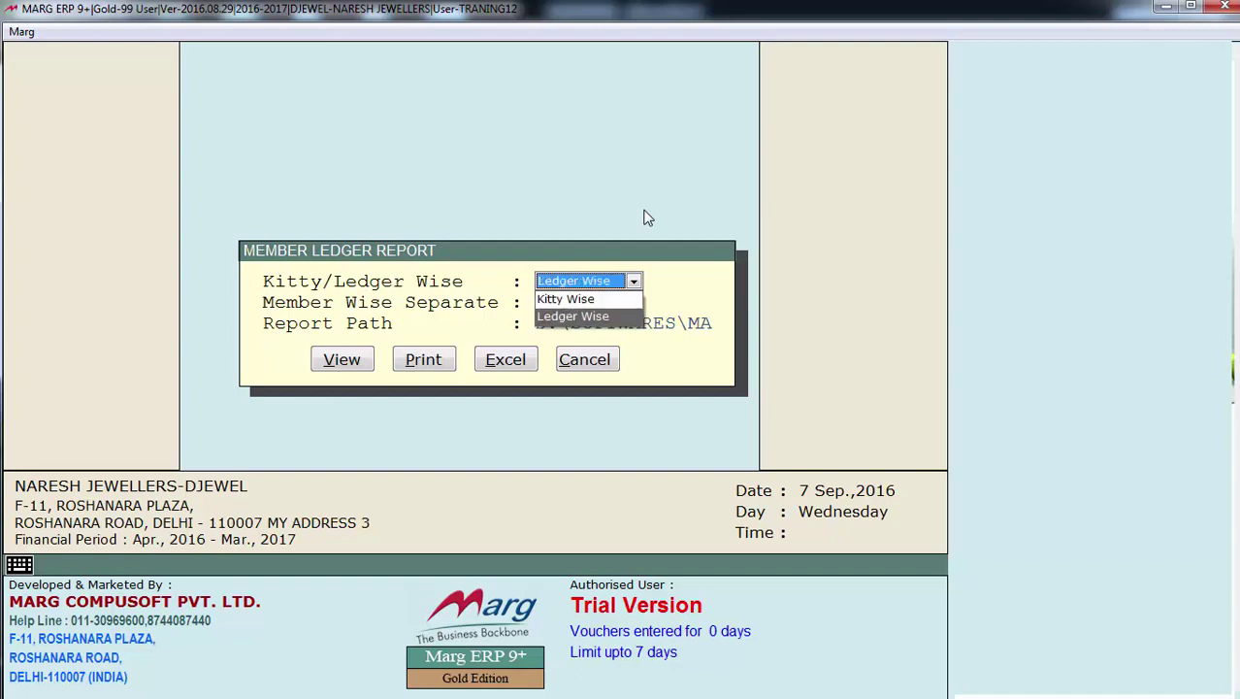
pyautogui.press('Return')
pyautogui.press('Return')
pyautogui.press('Return')
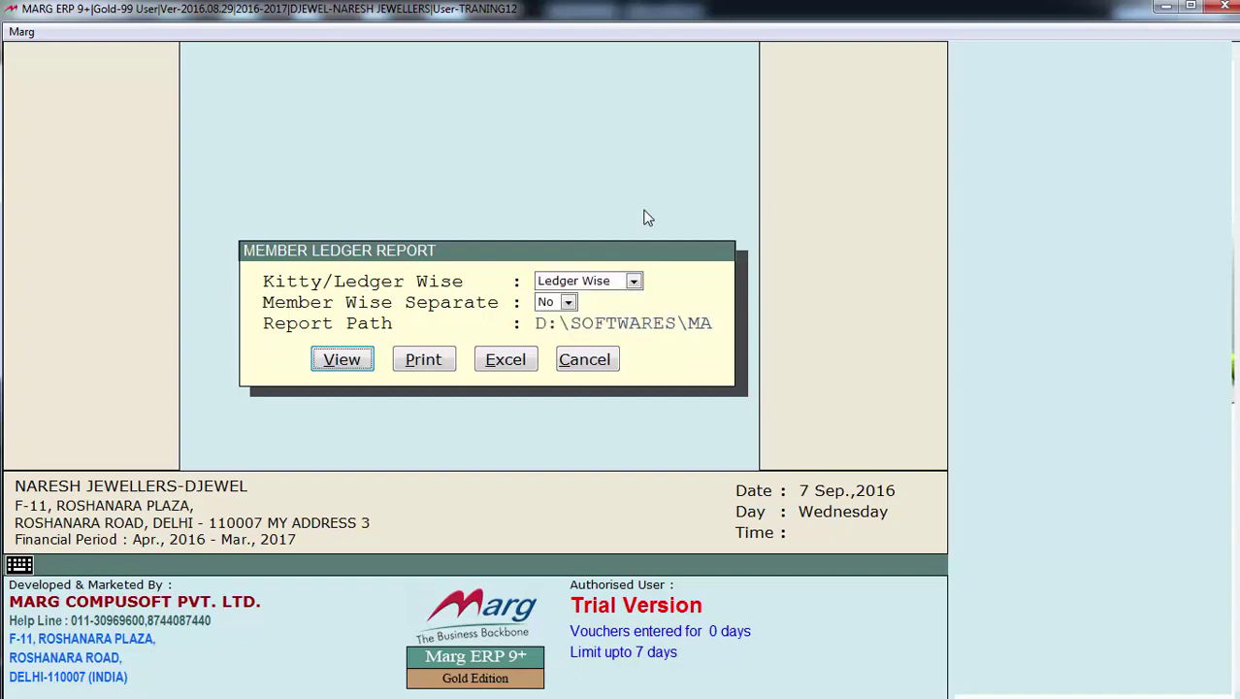
pyautogui.press('Return')
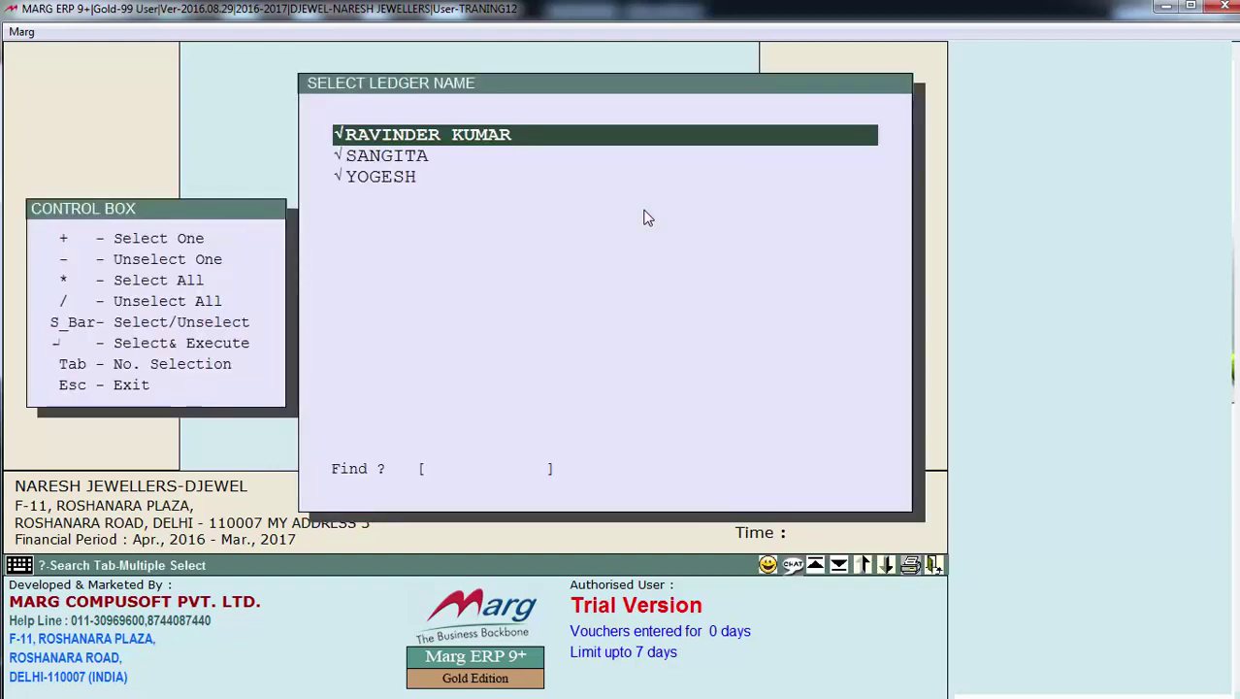
pyautogui.press('space')
pyautogui.press('space')
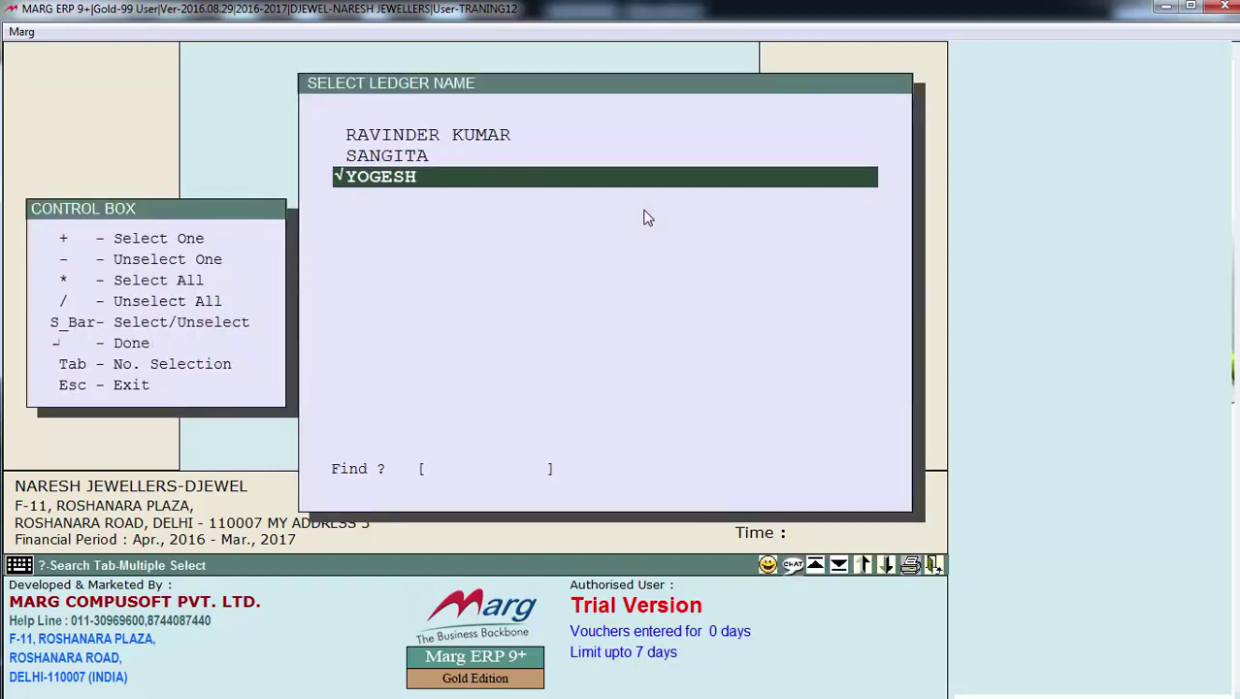
pyautogui.press('space')
pyautogui.press('Up')
pyautogui.press('space')
pyautogui.press('Return')
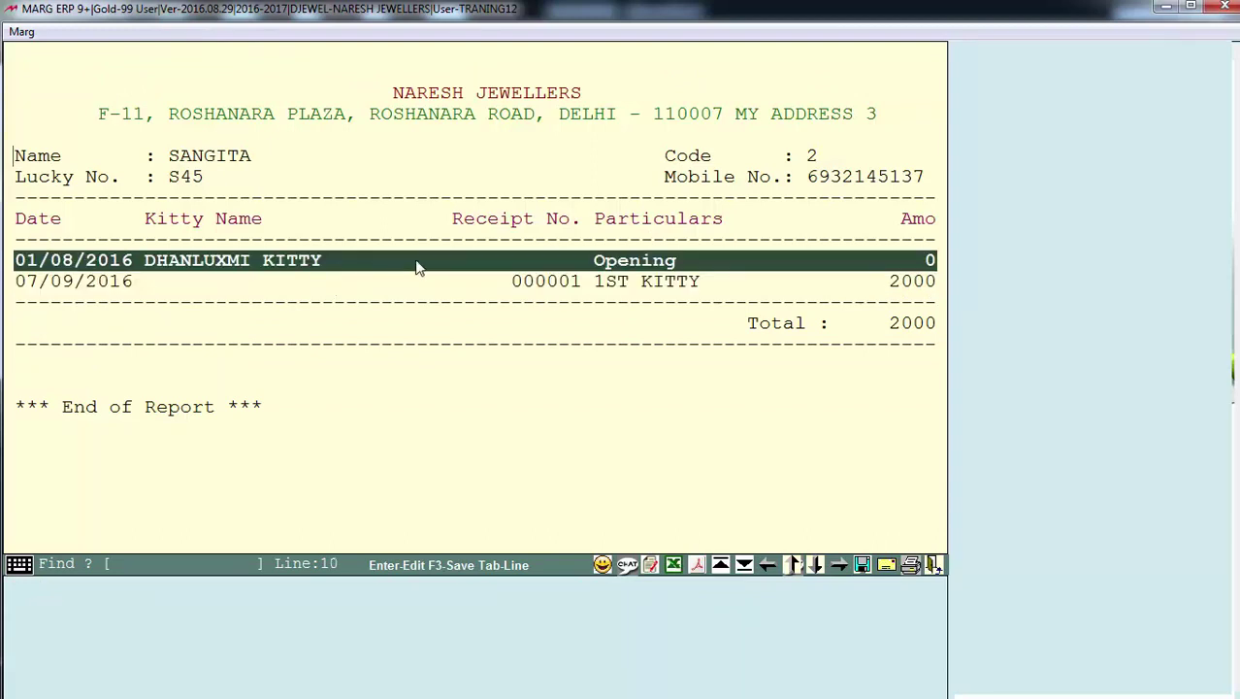
pyautogui.press('Right')
pyautogui.press('Right')
pyautogui.press('Right')
pyautogui.press('Right')
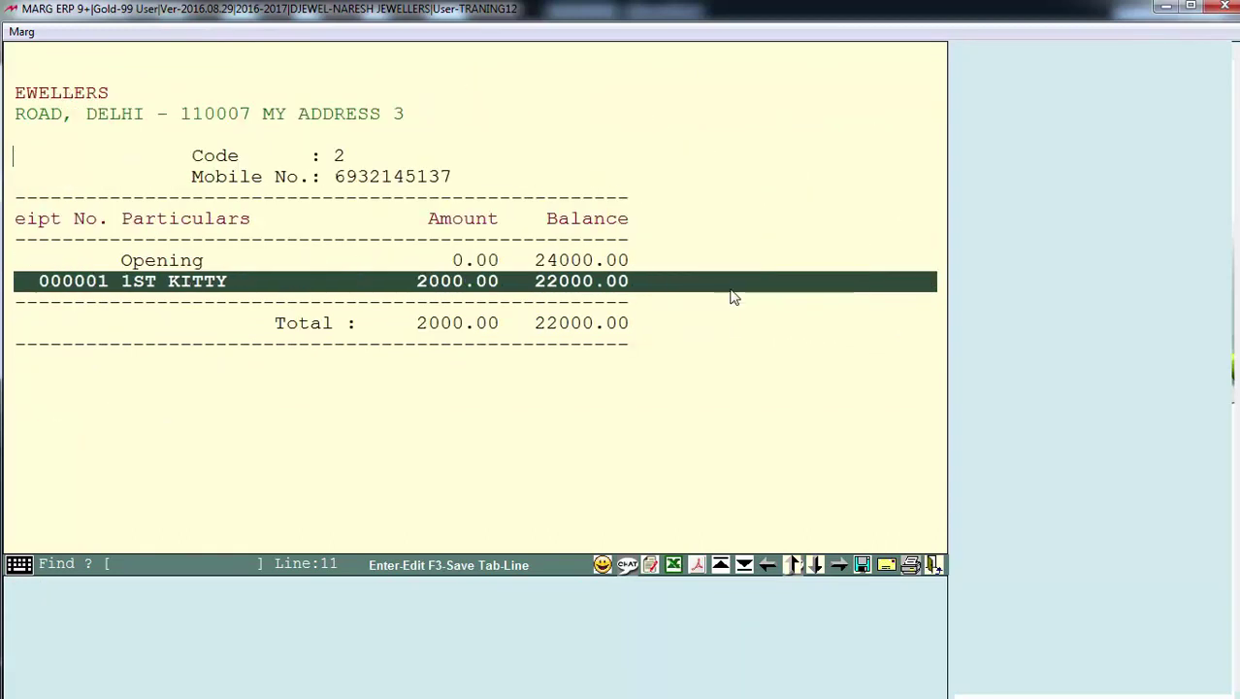
pyautogui.press('Left')
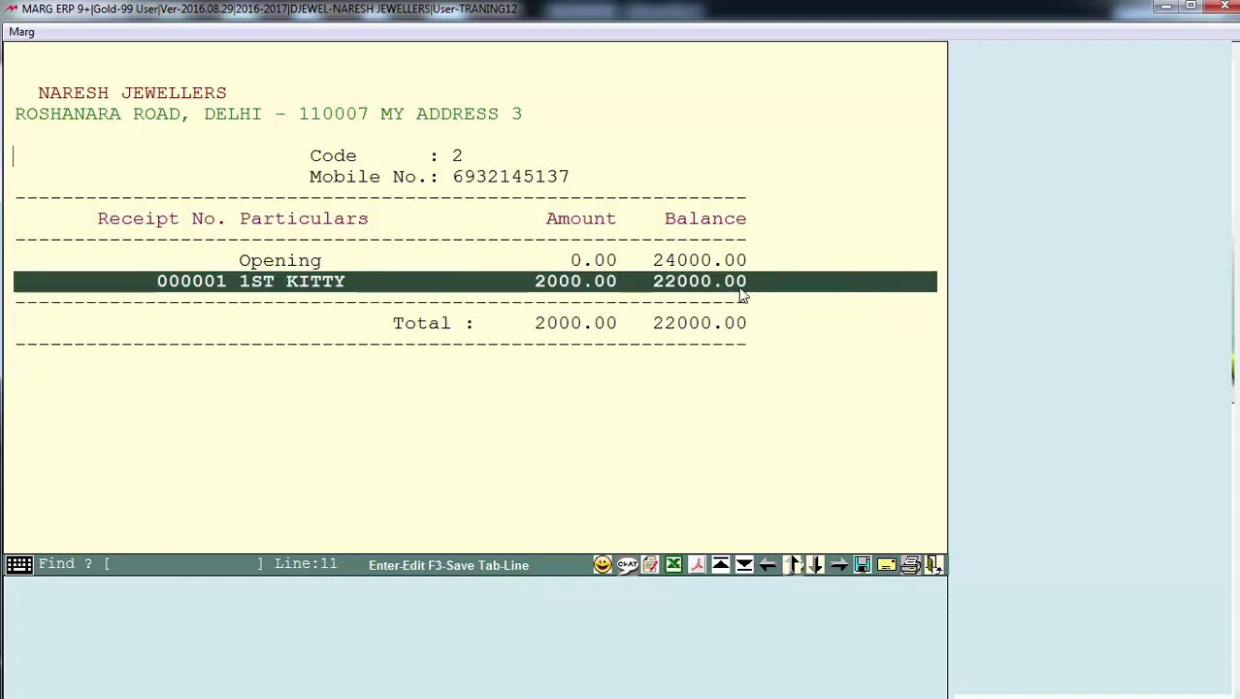
pyautogui.press('Left')
pyautogui.press('Left')
pyautogui.press('Left')
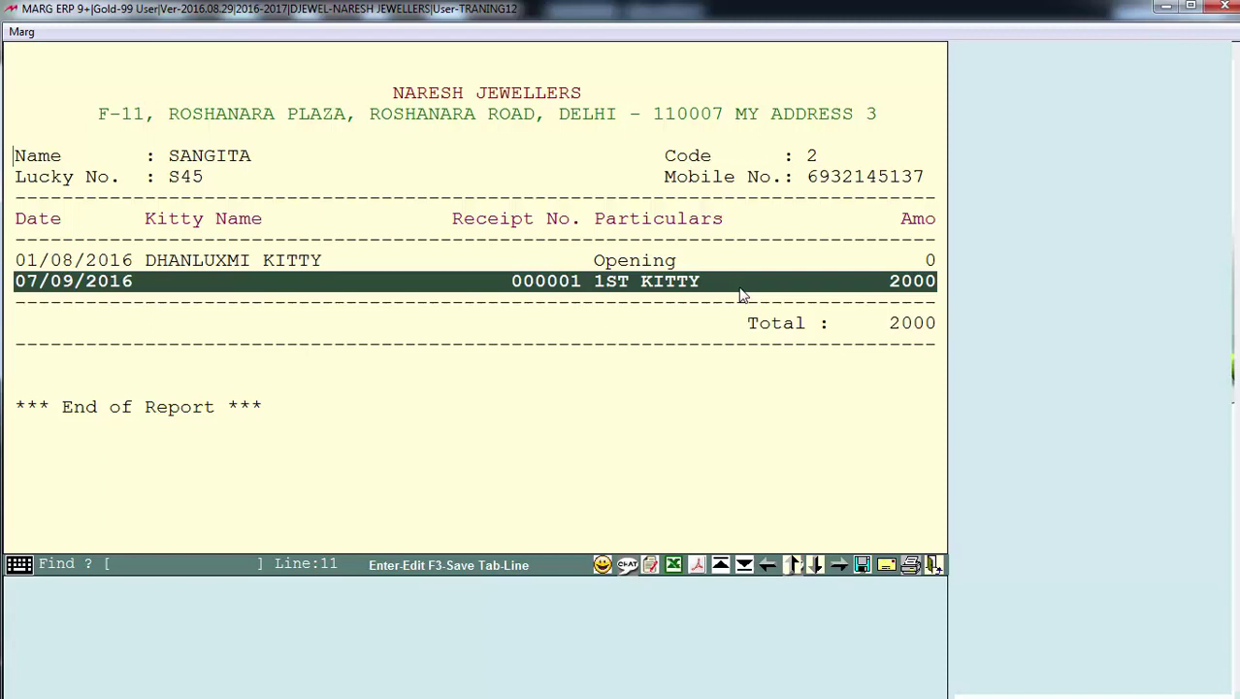
pyautogui.press('Escape')
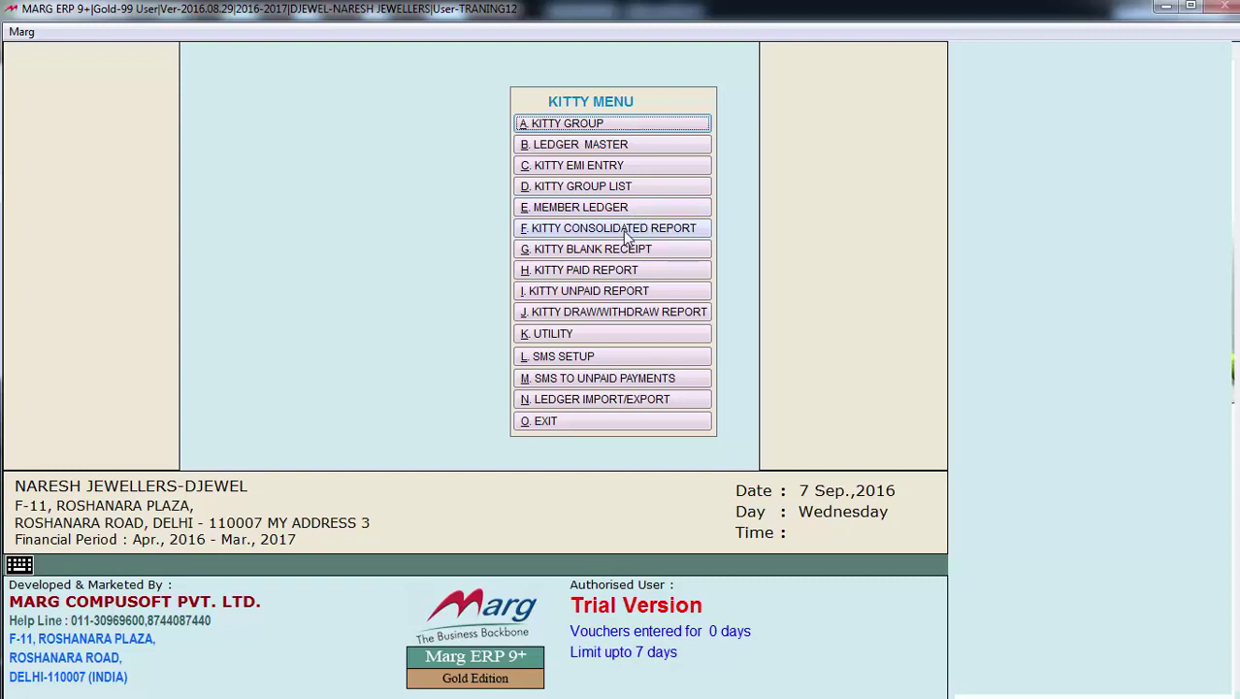
pyautogui.click(624, 231)
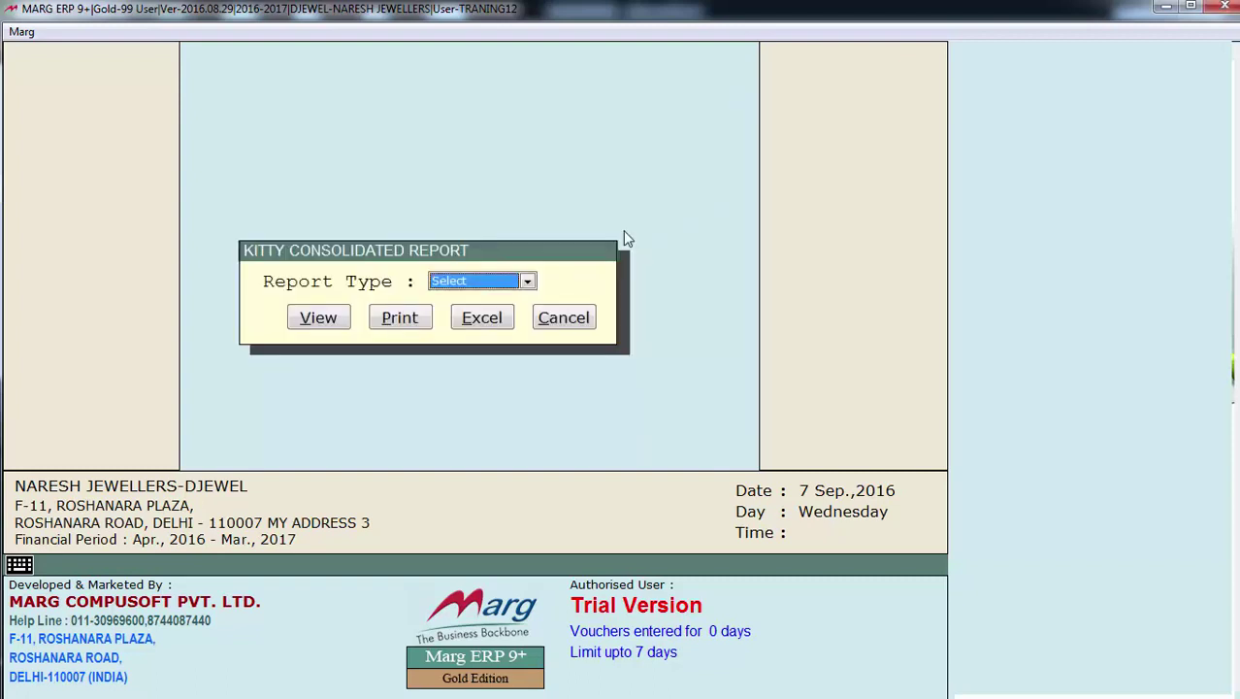
pyautogui.hotkey('alt', 'Down')
pyautogui.press('Return')
pyautogui.press('Return')
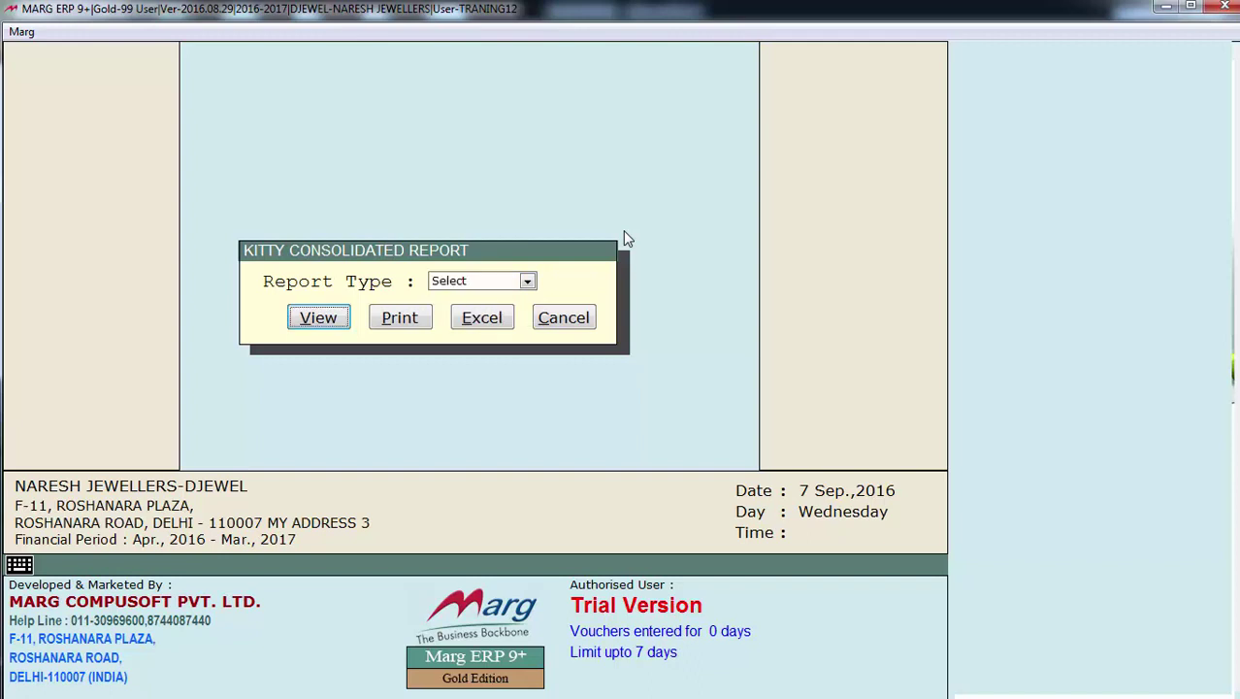
pyautogui.press('Return')
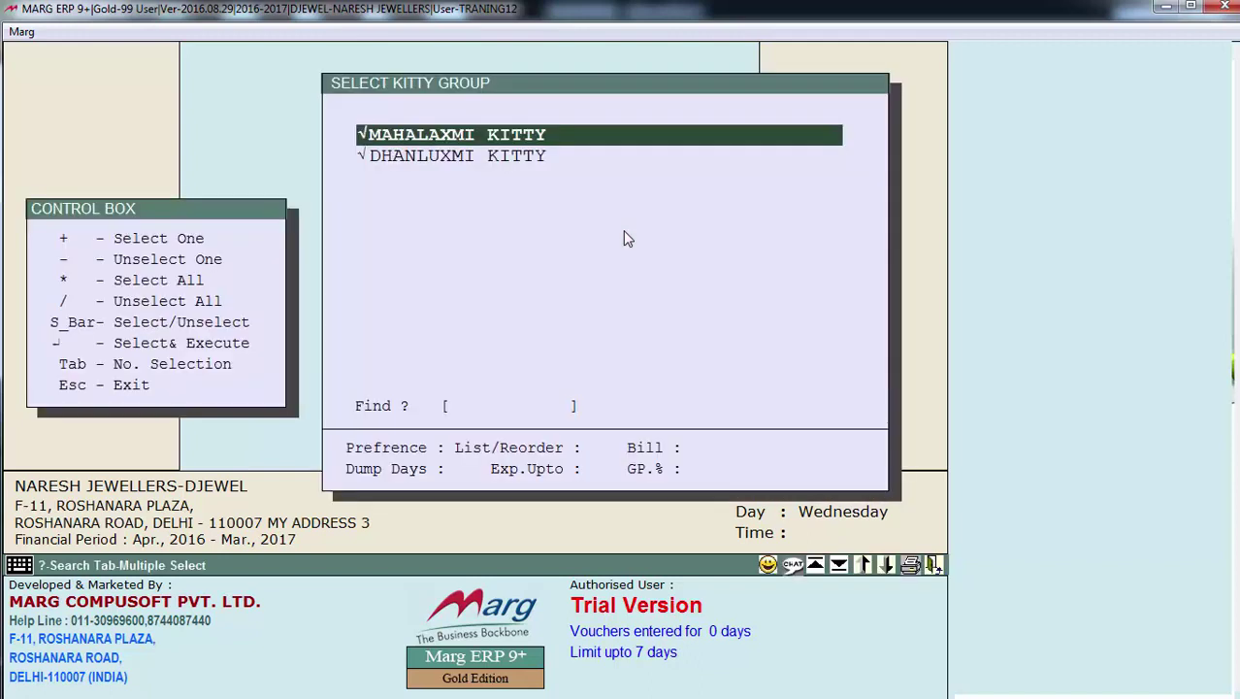
pyautogui.press('space')
pyautogui.press('Return')
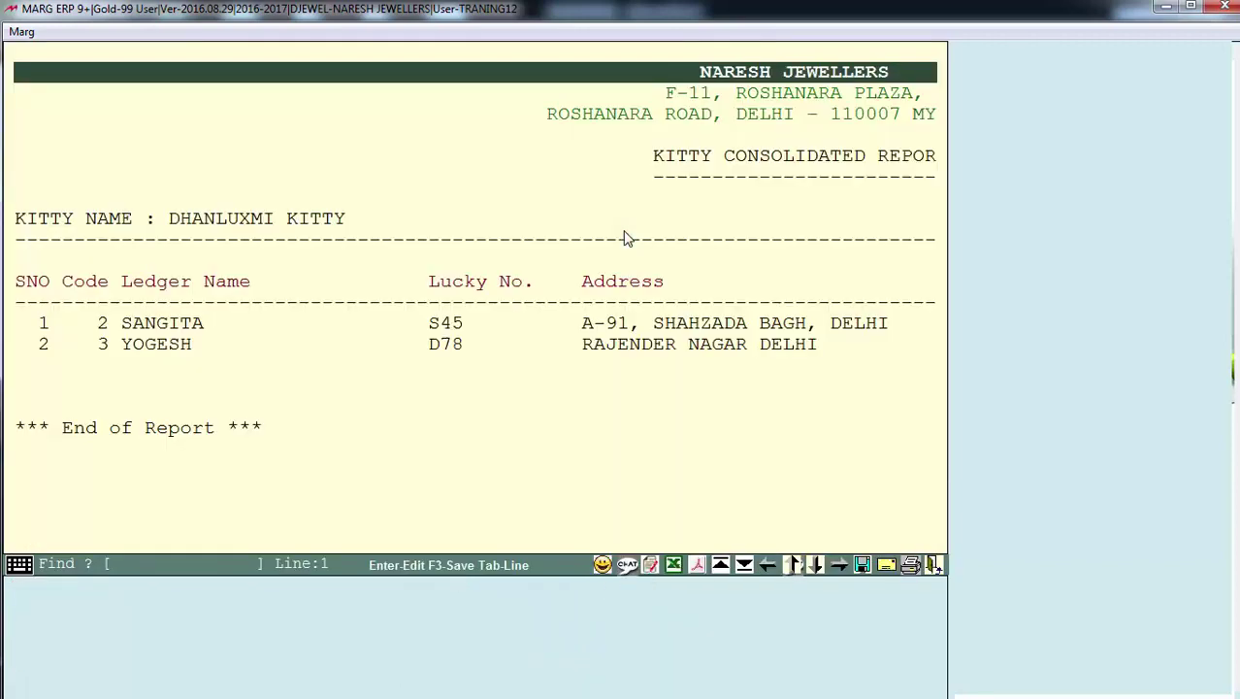
pyautogui.press('Down')
pyautogui.press('Down')
pyautogui.press('Down')
pyautogui.press('Down')
pyautogui.press('Down')
pyautogui.press('Down')
pyautogui.press('Down')
pyautogui.press('Down')
pyautogui.press('Down')
pyautogui.press('Down')
pyautogui.press('Down')
pyautogui.press('Down')
pyautogui.press('Down')
pyautogui.press('Down')
pyautogui.press('Down')
pyautogui.press('Down')
pyautogui.press('Down')
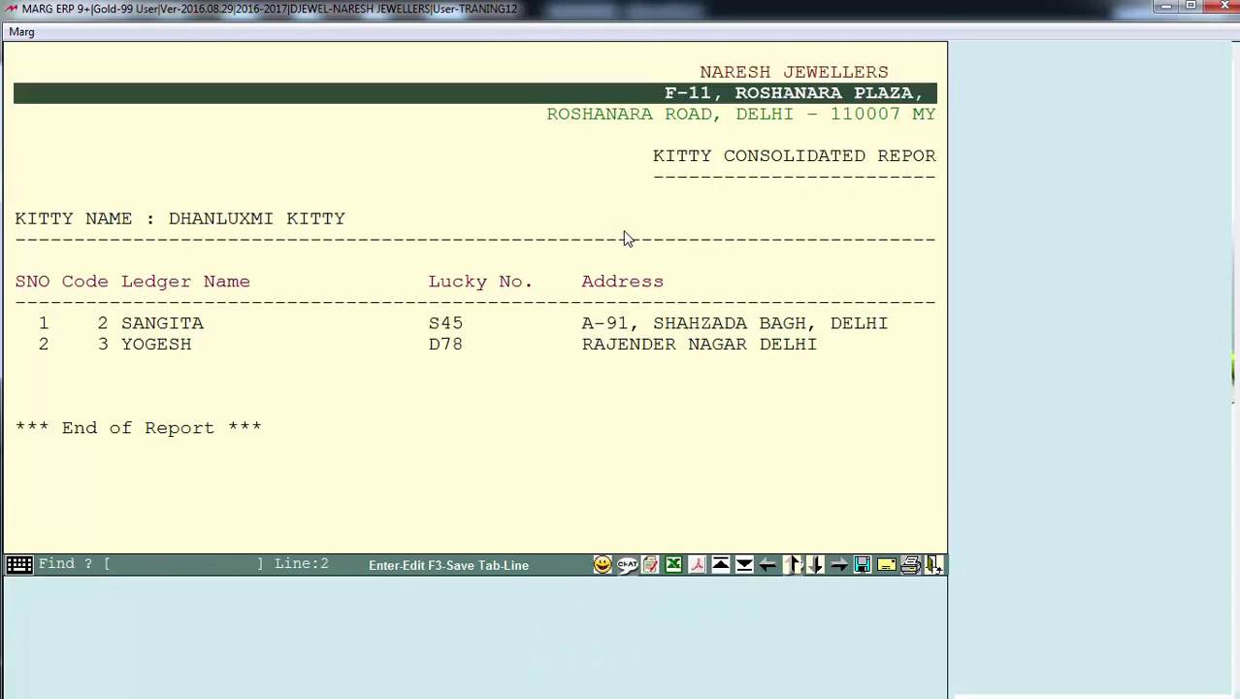
pyautogui.press('Up')
pyautogui.press('Up')
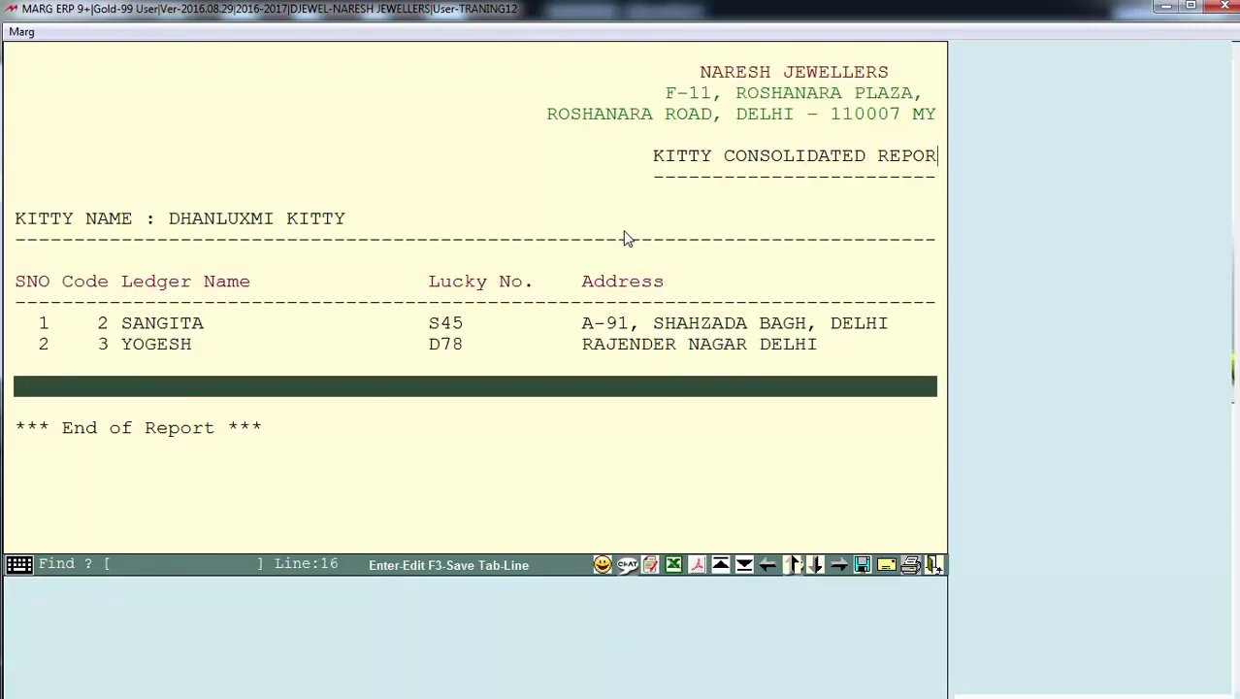
pyautogui.press('Right')
pyautogui.press('Right')
pyautogui.press('Right')
pyautogui.press('Right')
pyautogui.press('Right')
pyautogui.press('Right')
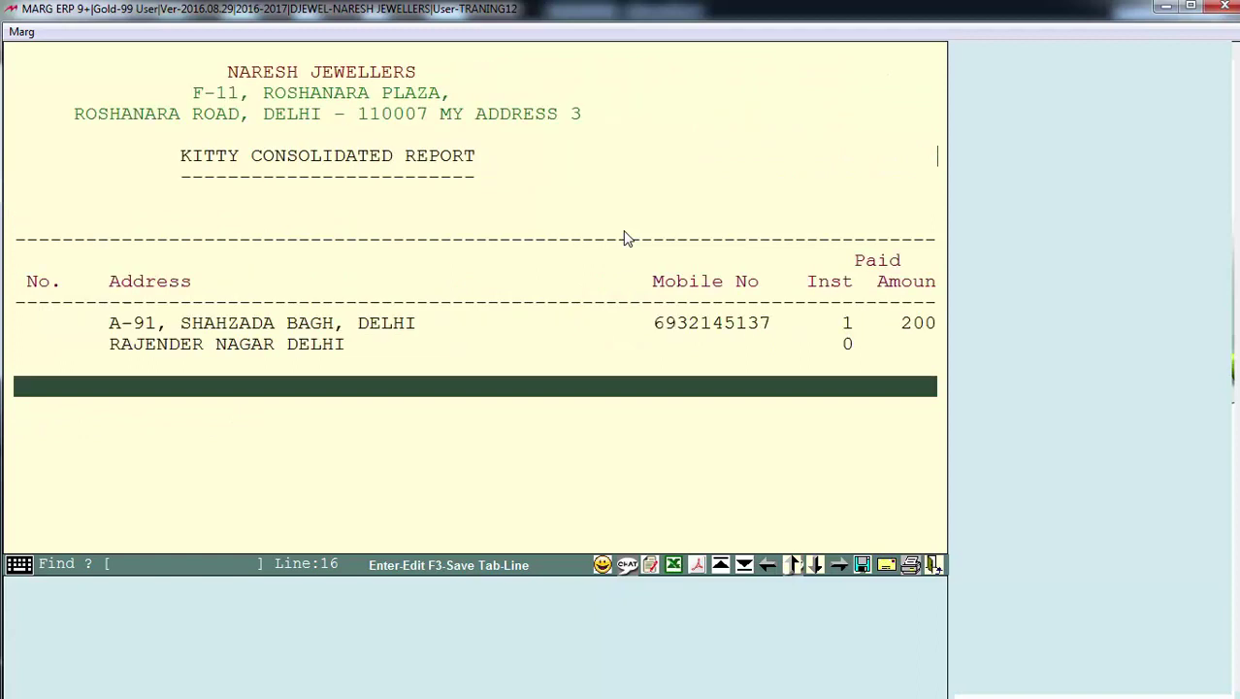
pyautogui.press('Right')
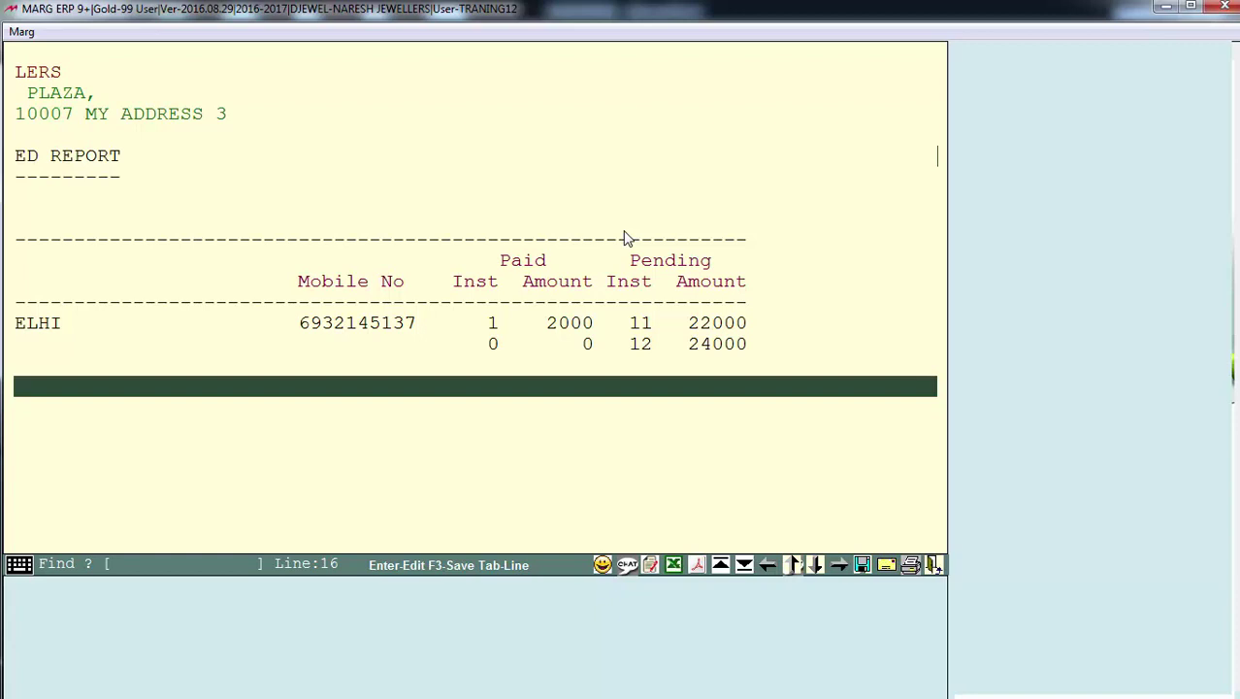
pyautogui.press('Escape')
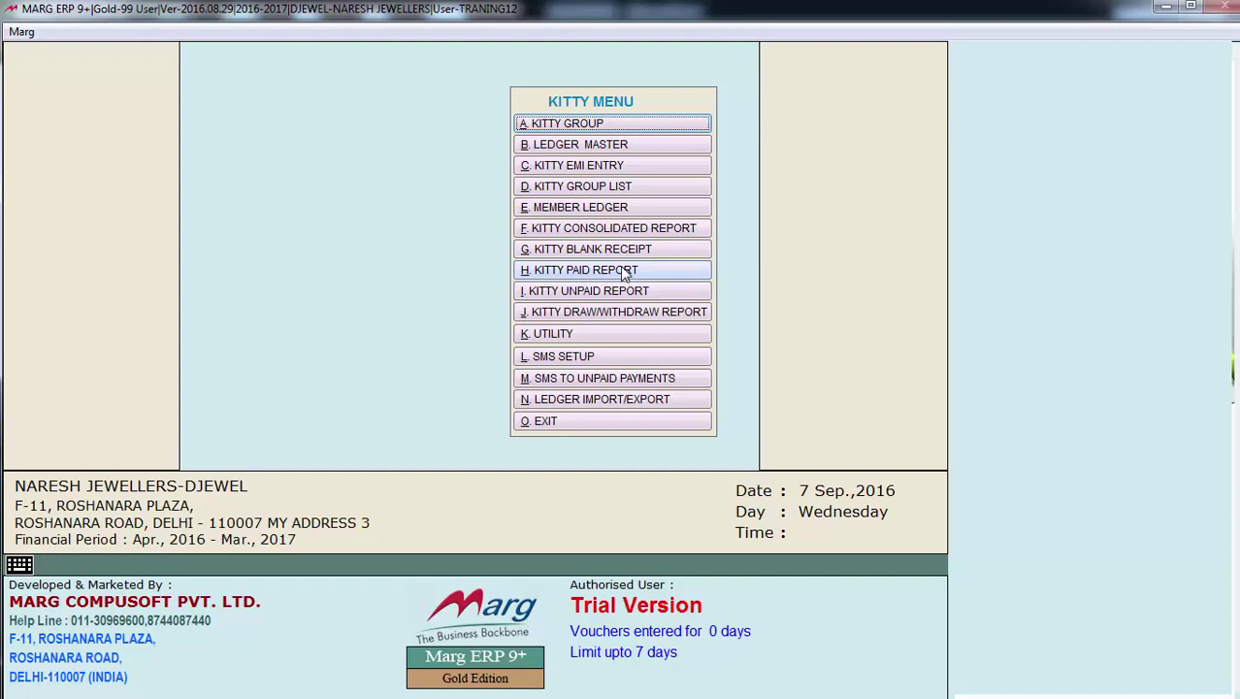
# Run the Kitty Paid Report from 01/08/2016 for DHANLUXMI KITTY
pyautogui.click(623, 275)
pyautogui.hotkey('alt', 'Down')
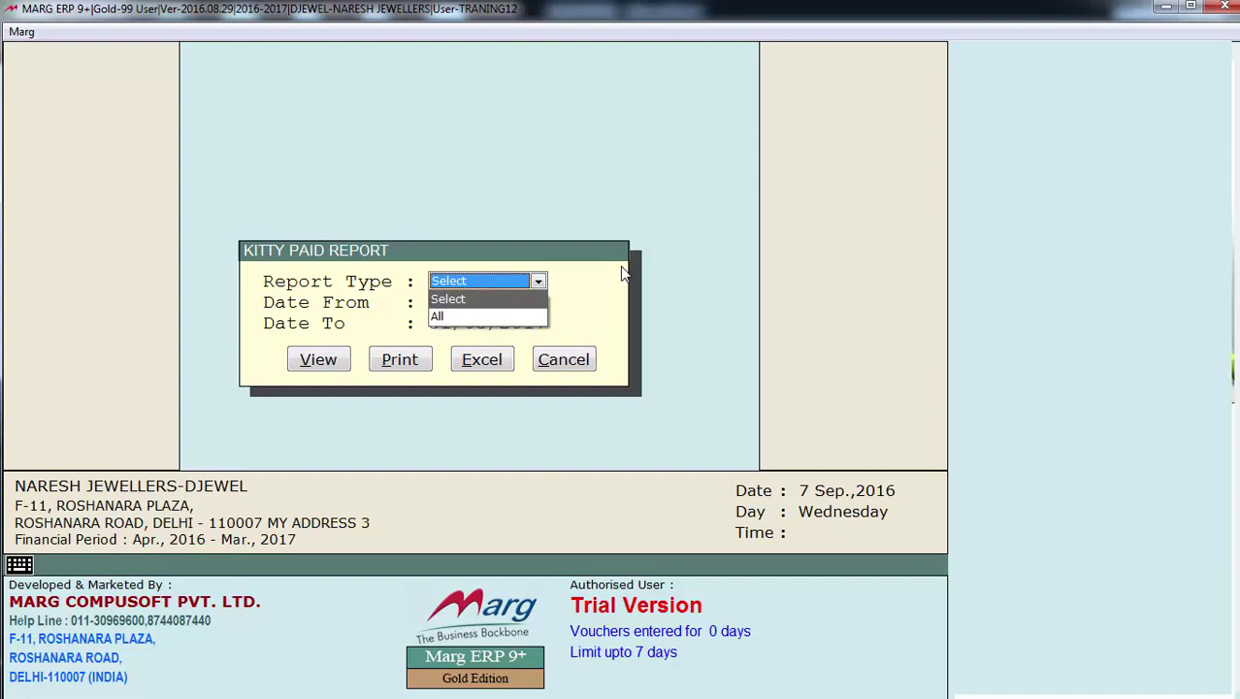
pyautogui.press('Escape')
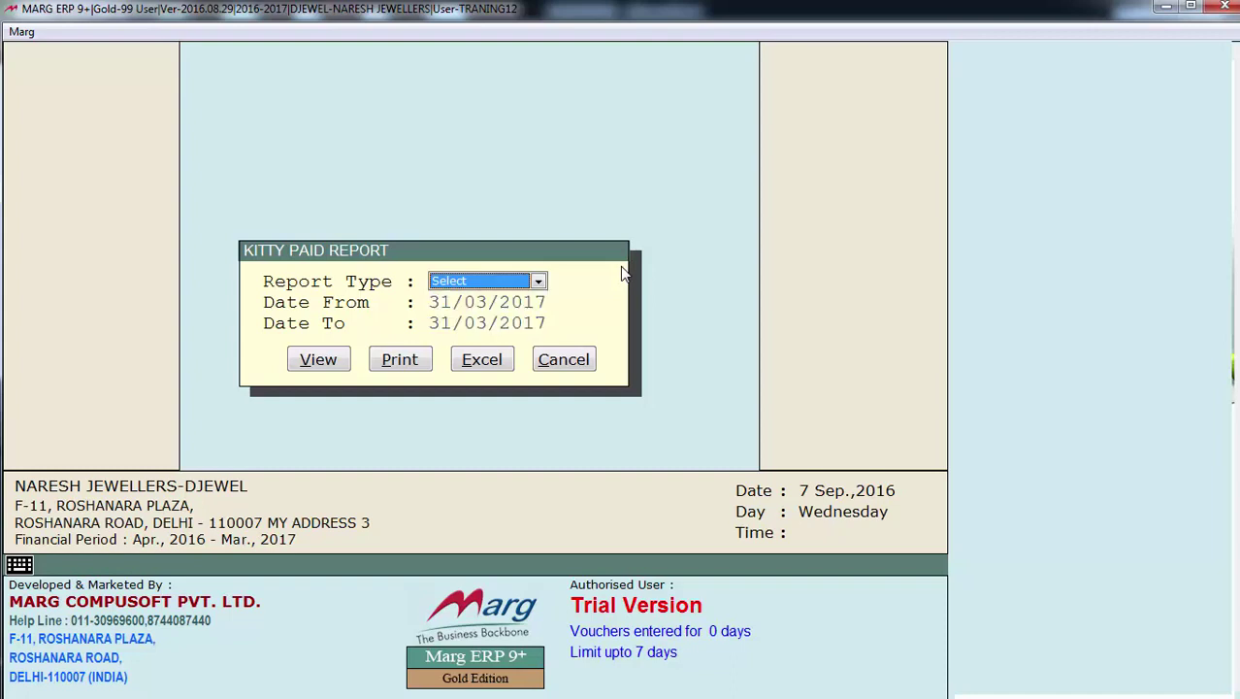
pyautogui.hotkey('alt', 'Down')
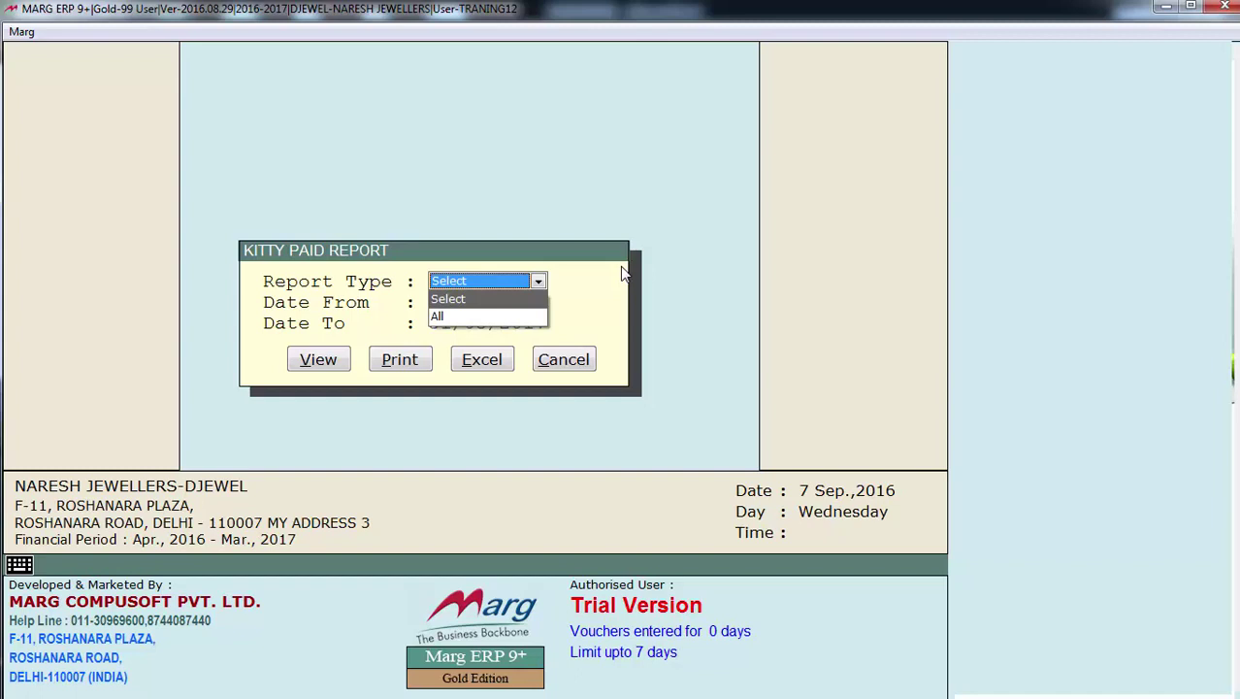
pyautogui.press('Return')
pyautogui.press('Return')
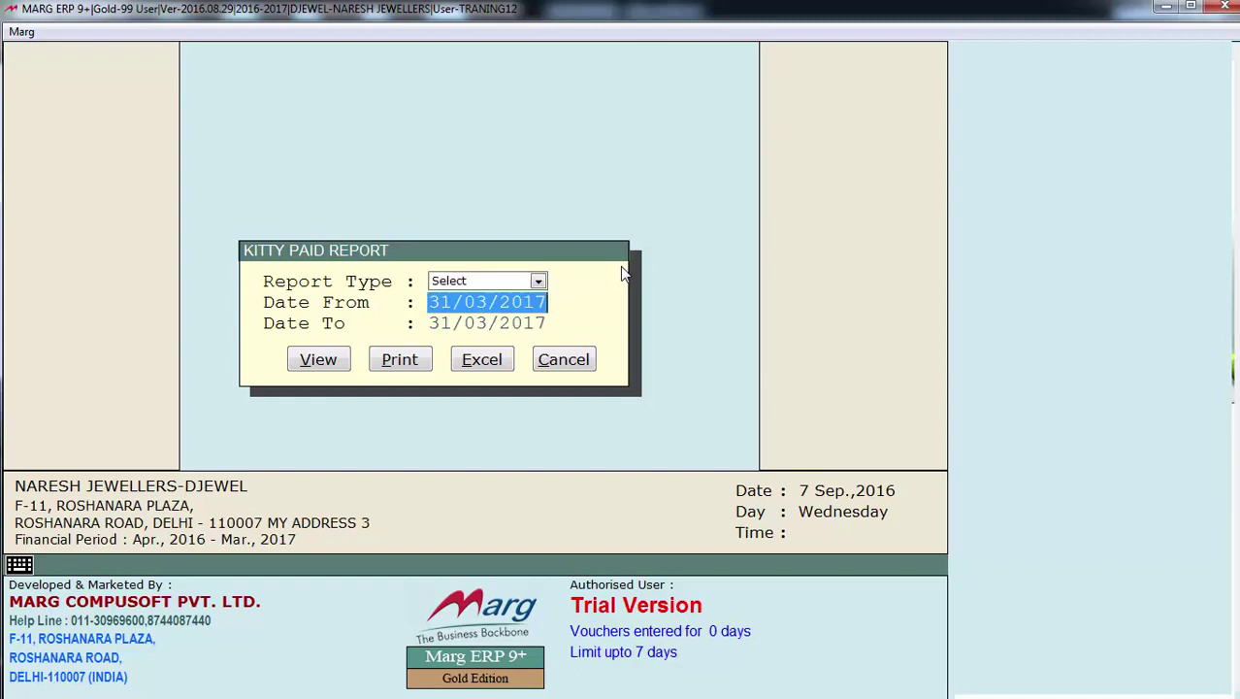
pyautogui.write('01')
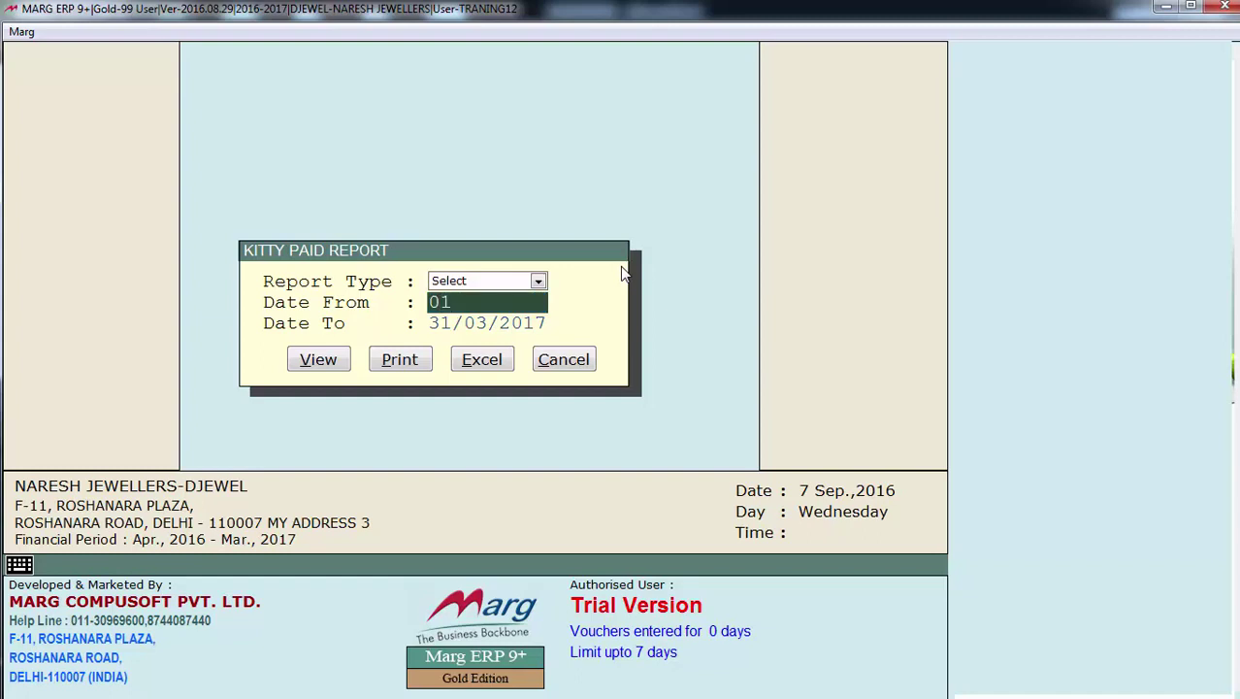
pyautogui.write('08')
pyautogui.press('Return')
pyautogui.press('Return')
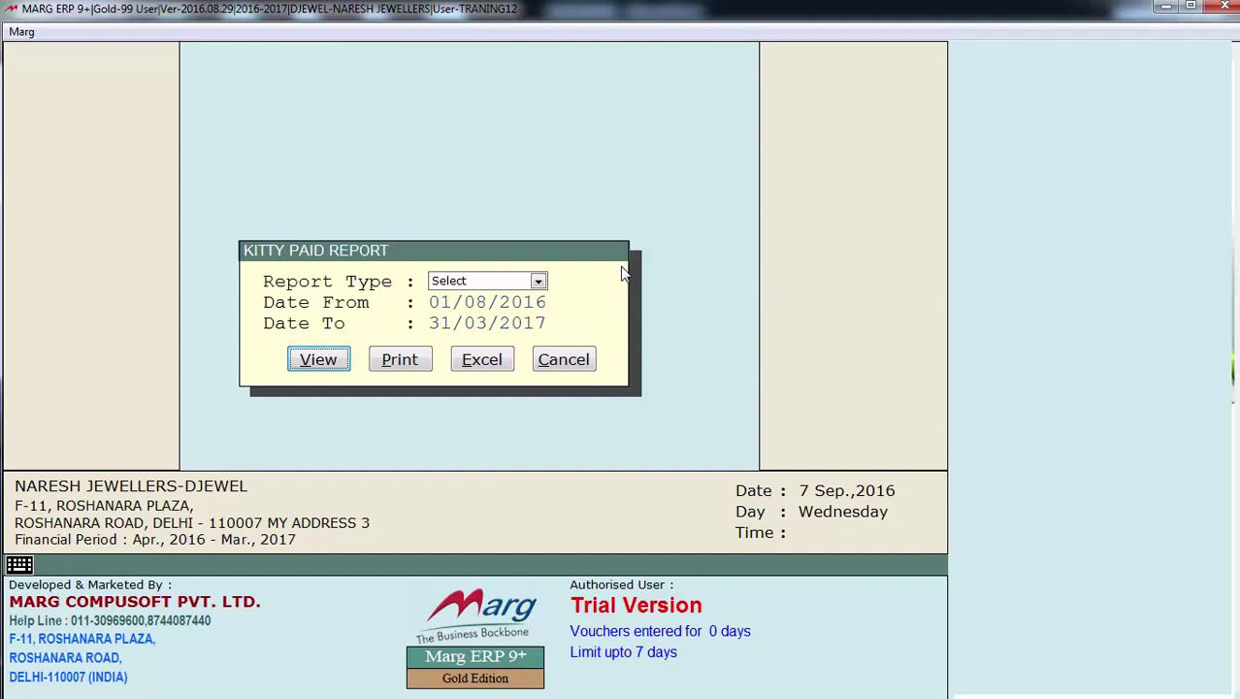
pyautogui.press('Return')
pyautogui.press('Down')
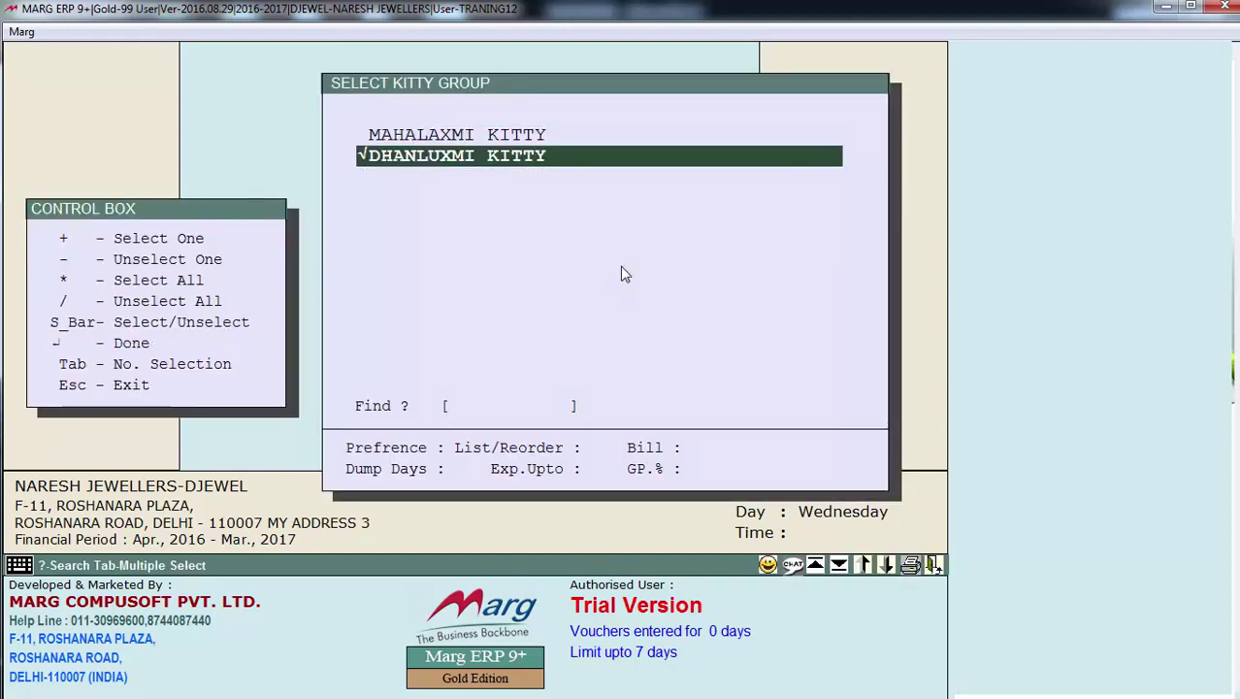
pyautogui.press('Return')
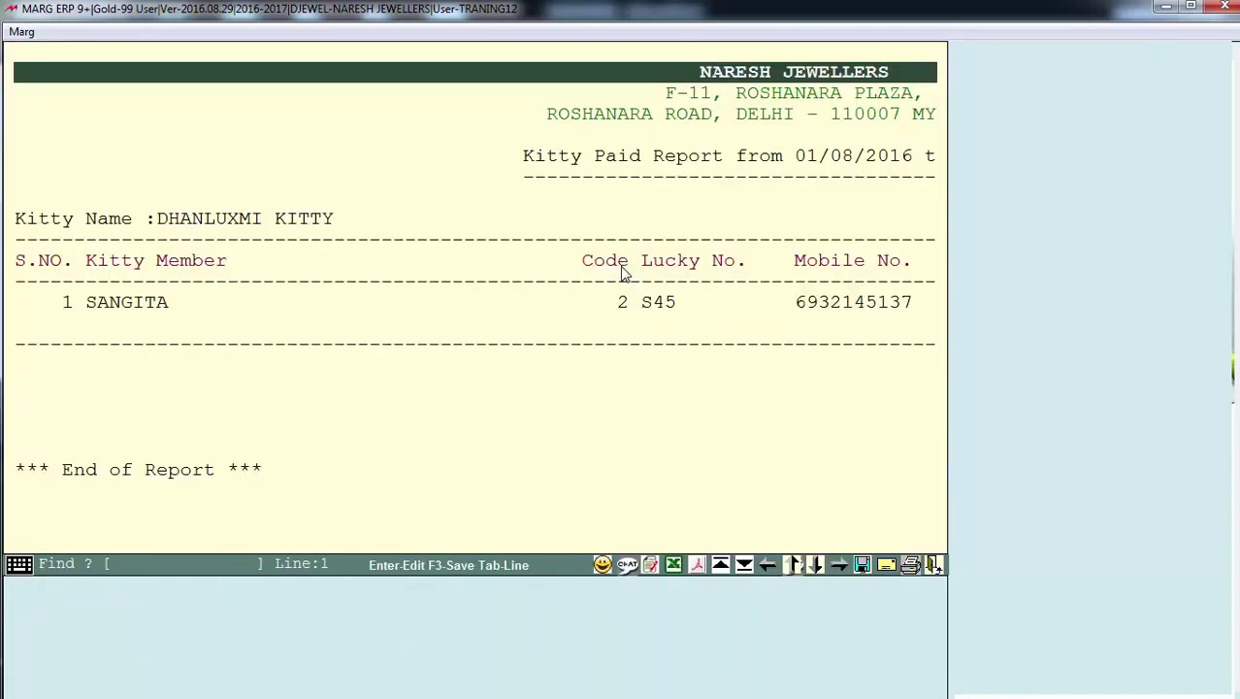
# Scroll to the Amount column showing the 2000 1ST KITTY payment, then close the report
pyautogui.press('Right')
pyautogui.press('Right')
pyautogui.press('Right')
pyautogui.press('Right')
pyautogui.press('Right')
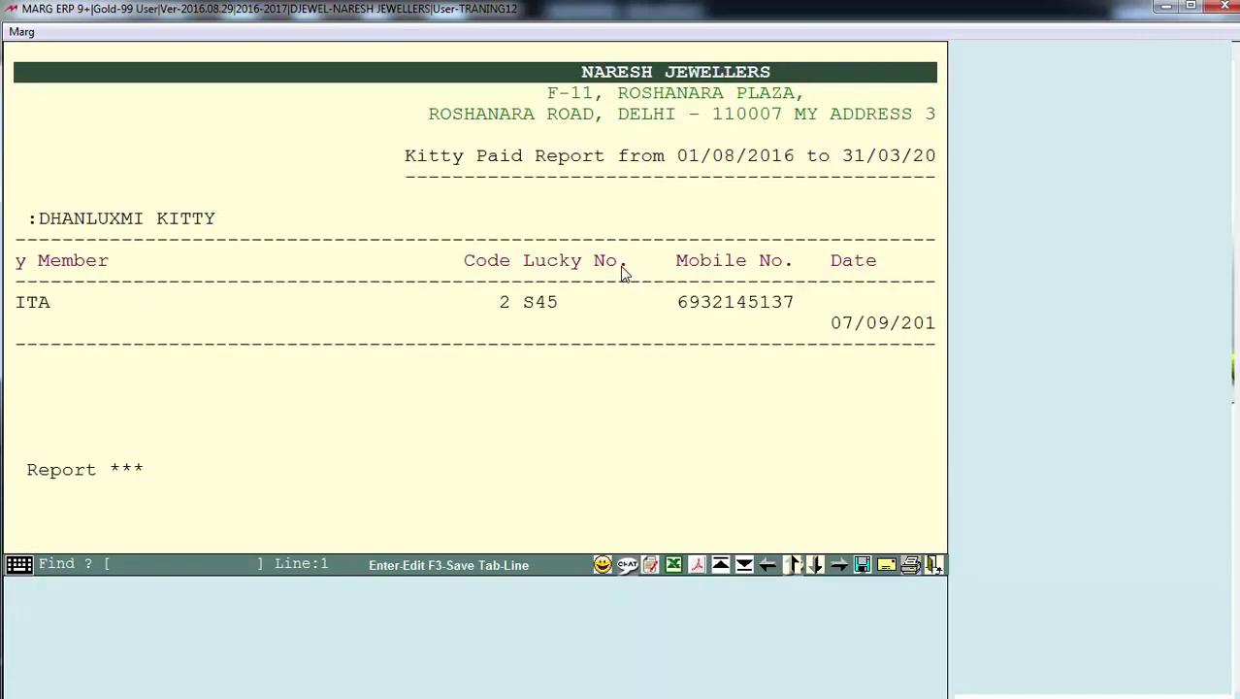
pyautogui.press('Right')
pyautogui.press('Right')
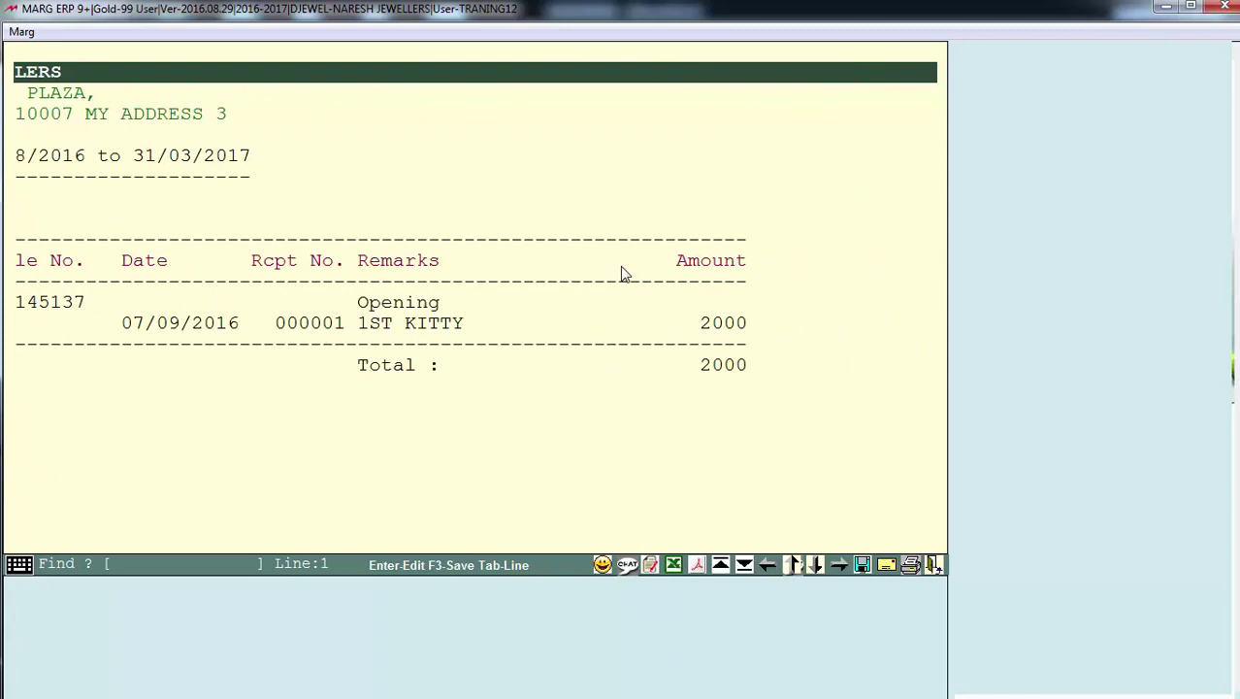
pyautogui.moveTo(663, 475); pyautogui.dragTo(393, 337)
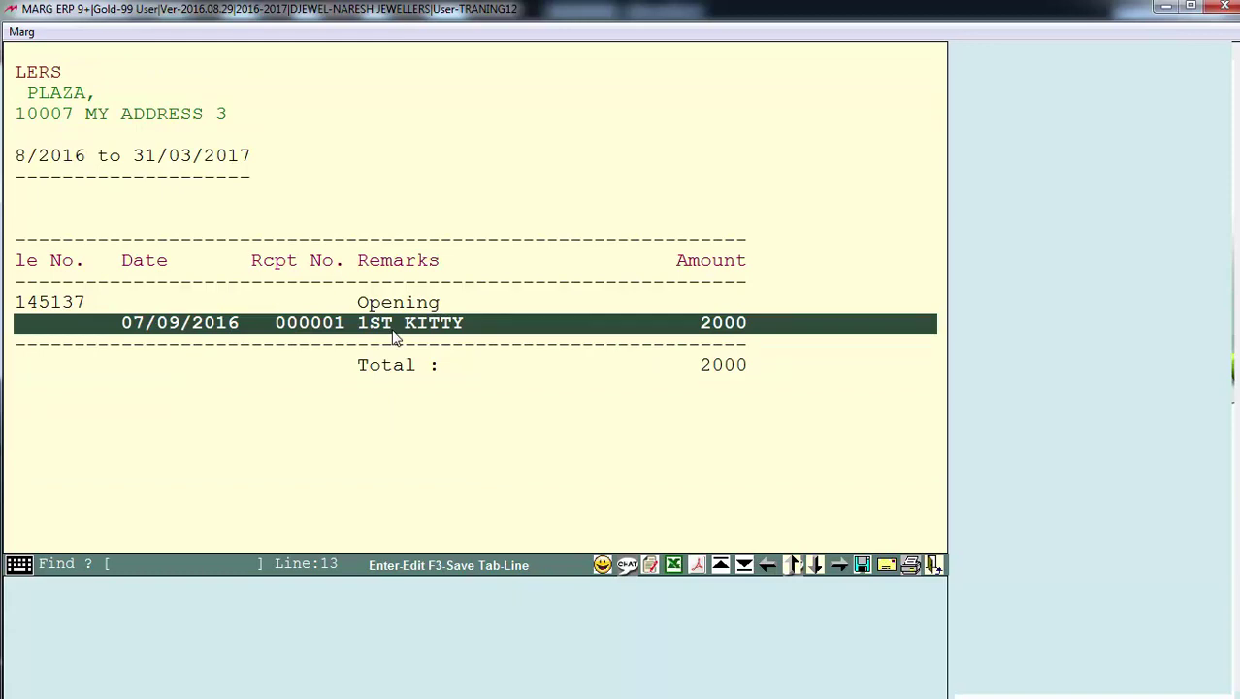
pyautogui.press('Left')
pyautogui.press('Left')
pyautogui.press('Left')
pyautogui.press('Left')
pyautogui.press('Left')
pyautogui.press('Left')
pyautogui.press('Left')
pyautogui.press('Escape')
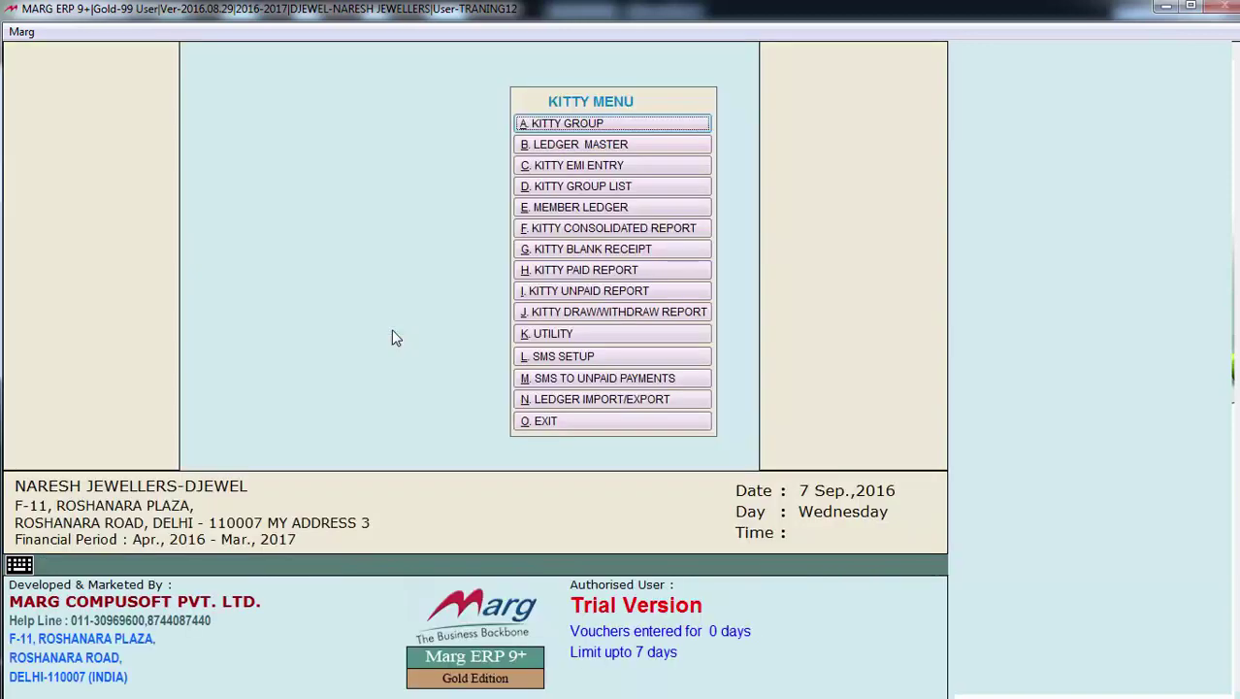
# Generate the Kitty Unpaid Report up to 07/09/2016 with MAHALAXMI KITTY excluded
pyautogui.click(677, 290)
pyautogui.hotkey('alt', 'Down')
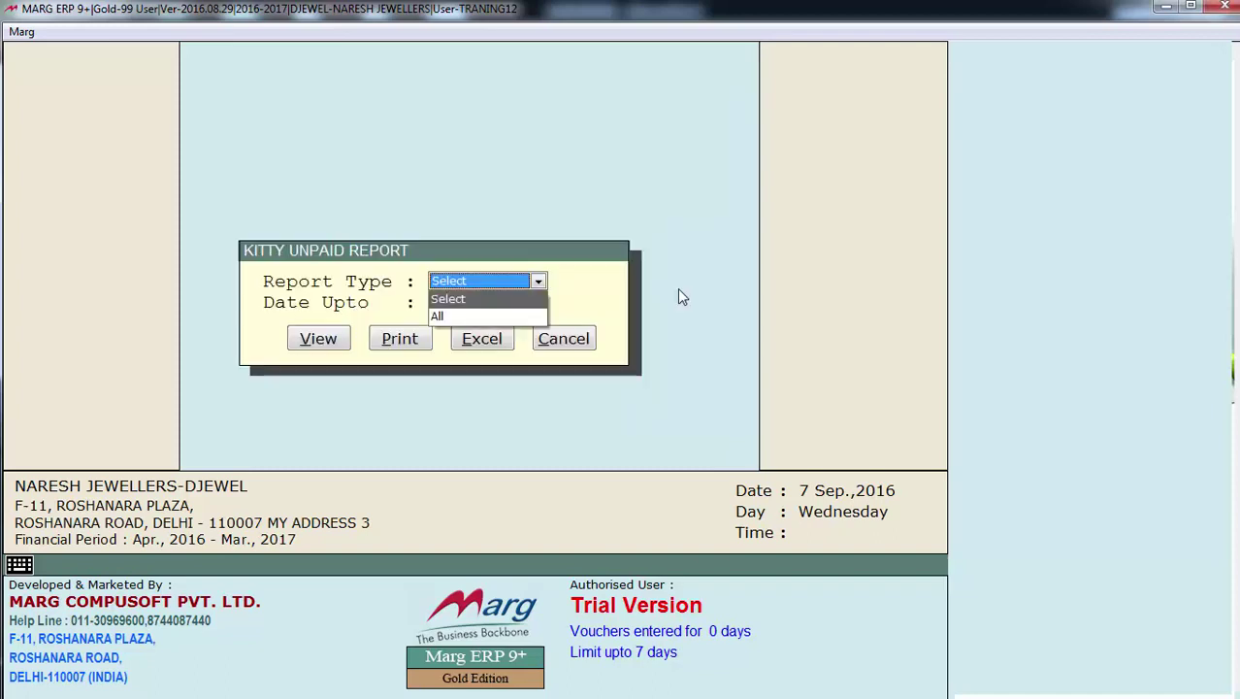
pyautogui.press('Return')
pyautogui.press('Return')
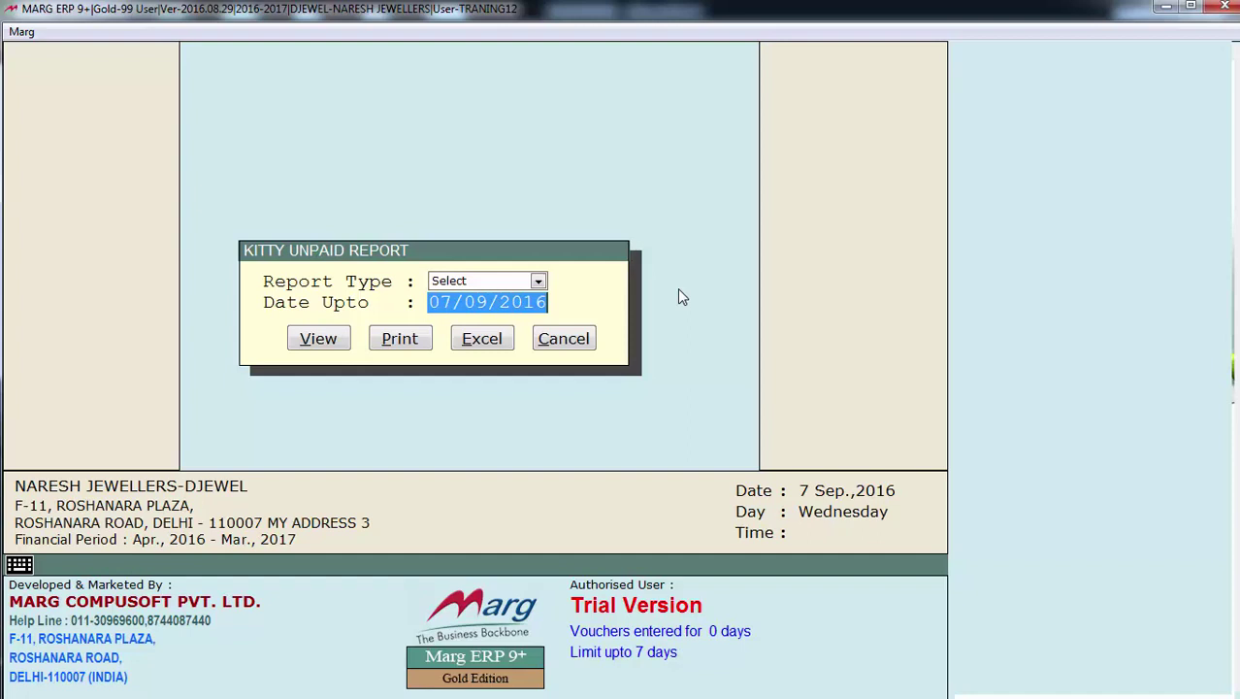
pyautogui.press('Return')
pyautogui.press('Return')
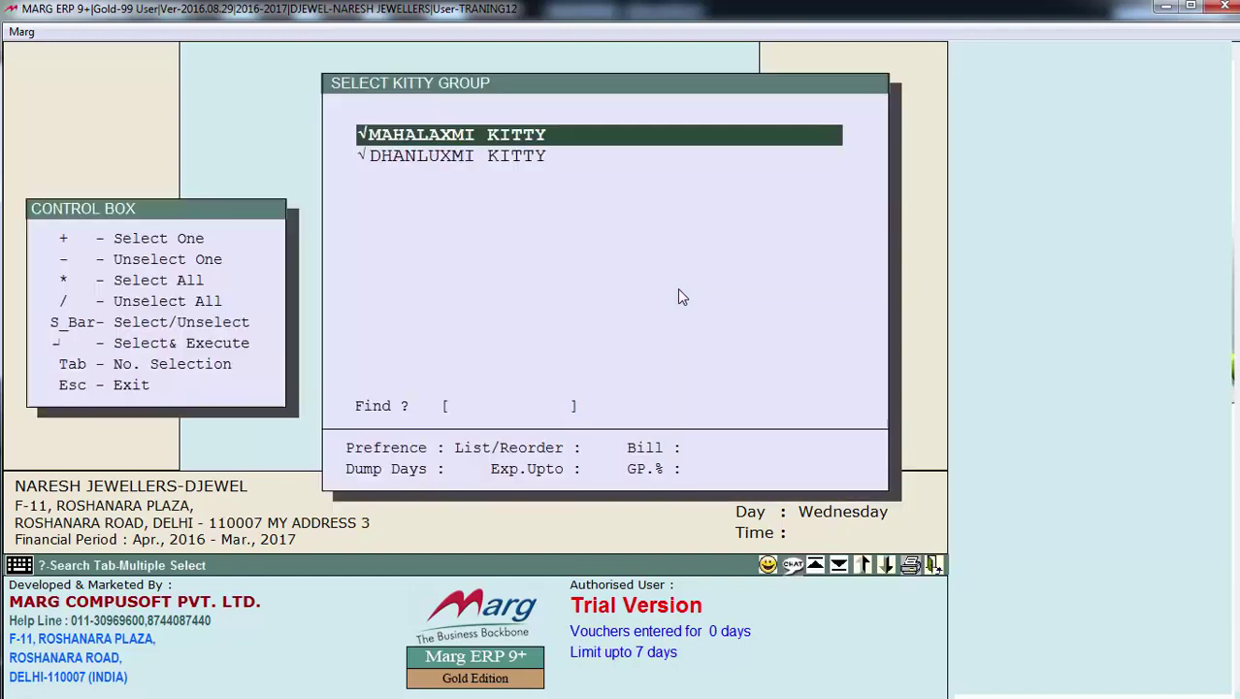
pyautogui.press('space')
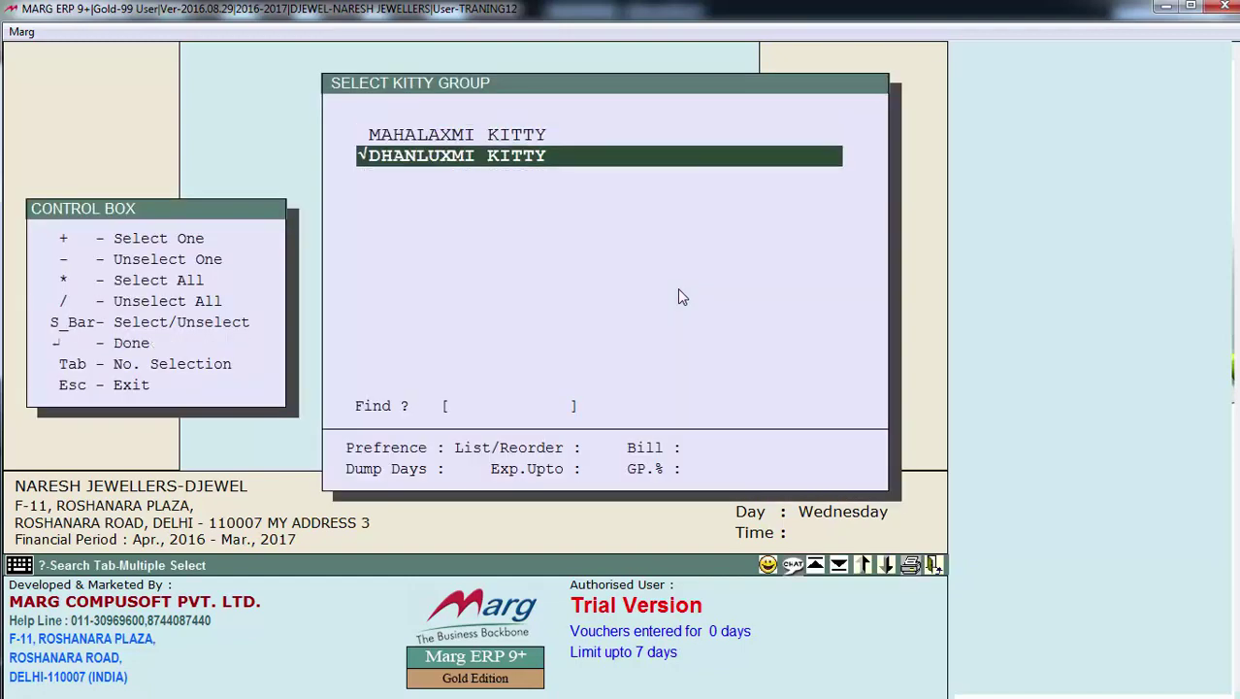
pyautogui.press('Return')
# Scroll sideways to the Date and Amount columns and back to the member names
pyautogui.press('Right')
pyautogui.press('Right')
pyautogui.press('Right')
pyautogui.press('Right')
pyautogui.press('Right')
pyautogui.press('Right')
pyautogui.press('Right')
pyautogui.press('Right')
pyautogui.press('Right')
pyautogui.press('Right')
pyautogui.press('Right')
pyautogui.press('Right')
pyautogui.press('Right')
pyautogui.press('Right')
pyautogui.press('Right')
pyautogui.press('Right')
pyautogui.press('Right')
pyautogui.press('Right')
pyautogui.press('Right')
pyautogui.press('Right')
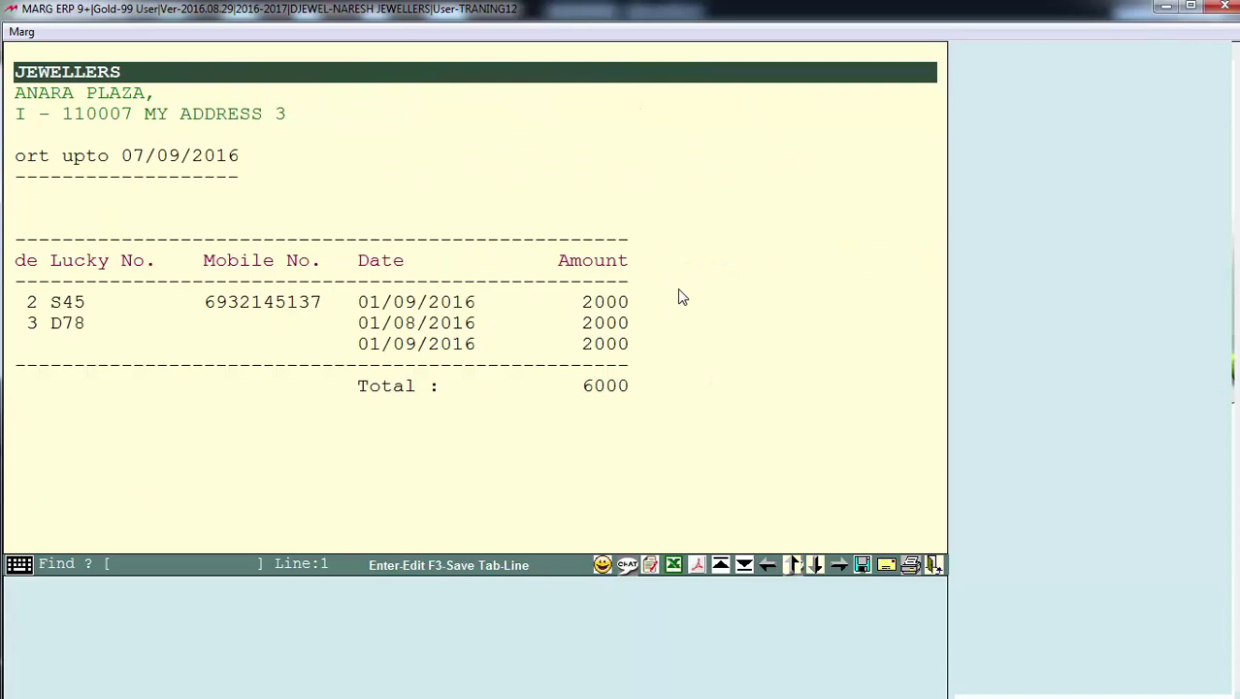
pyautogui.press('Left')
pyautogui.press('Left')
pyautogui.press('Left')
pyautogui.press('Left')
pyautogui.press('Left')
pyautogui.press('Left')
pyautogui.press('Left')
pyautogui.press('Left')
pyautogui.press('Left')
pyautogui.press('Left')
pyautogui.press('Left')
pyautogui.press('Left')
pyautogui.press('Left')
pyautogui.press('Left')
pyautogui.press('Left')
pyautogui.press('Left')
pyautogui.press('Left')
pyautogui.press('Left')
pyautogui.press('Left')
pyautogui.press('Left')
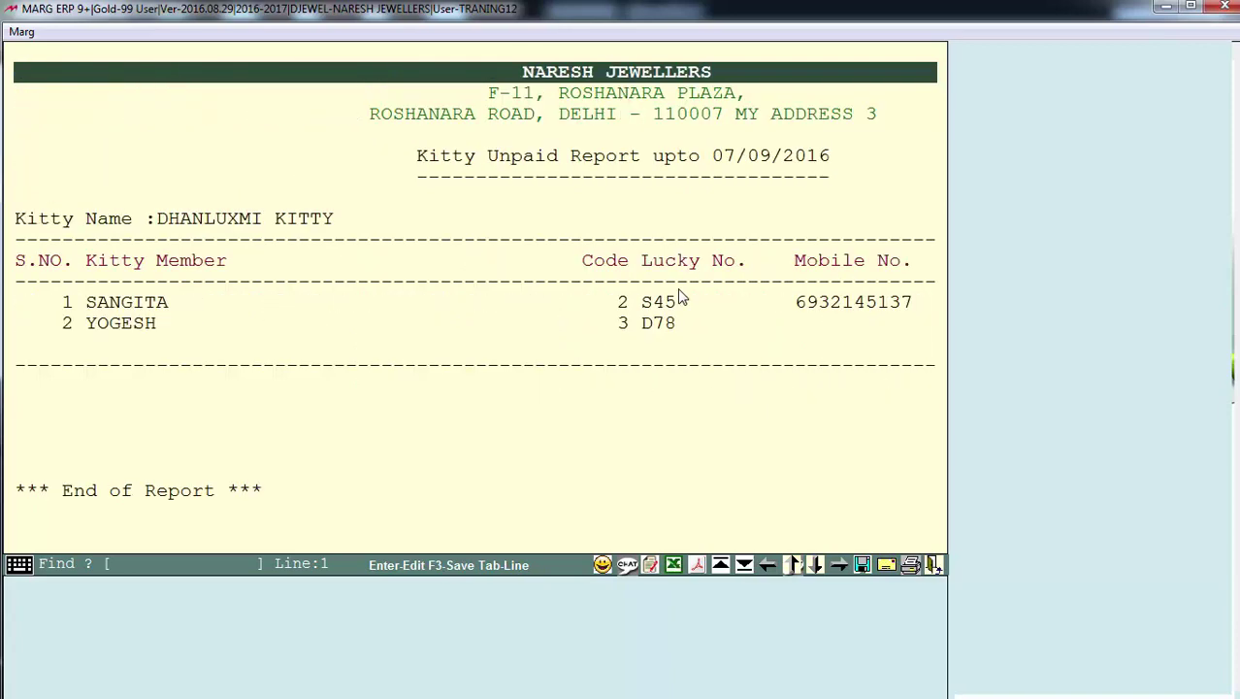
pyautogui.press('Right')
pyautogui.press('Right')
pyautogui.press('Right')
pyautogui.press('Right')
pyautogui.press('Right')
pyautogui.press('Right')
pyautogui.press('Right')
pyautogui.press('Right')
pyautogui.press('Right')
pyautogui.press('Right')
pyautogui.press('Right')
pyautogui.press('Right')
pyautogui.press('Right')
pyautogui.press('Right')
pyautogui.press('Right')
pyautogui.press('Right')
pyautogui.press('Right')
pyautogui.press('Right')
pyautogui.press('Right')
pyautogui.press('Right')
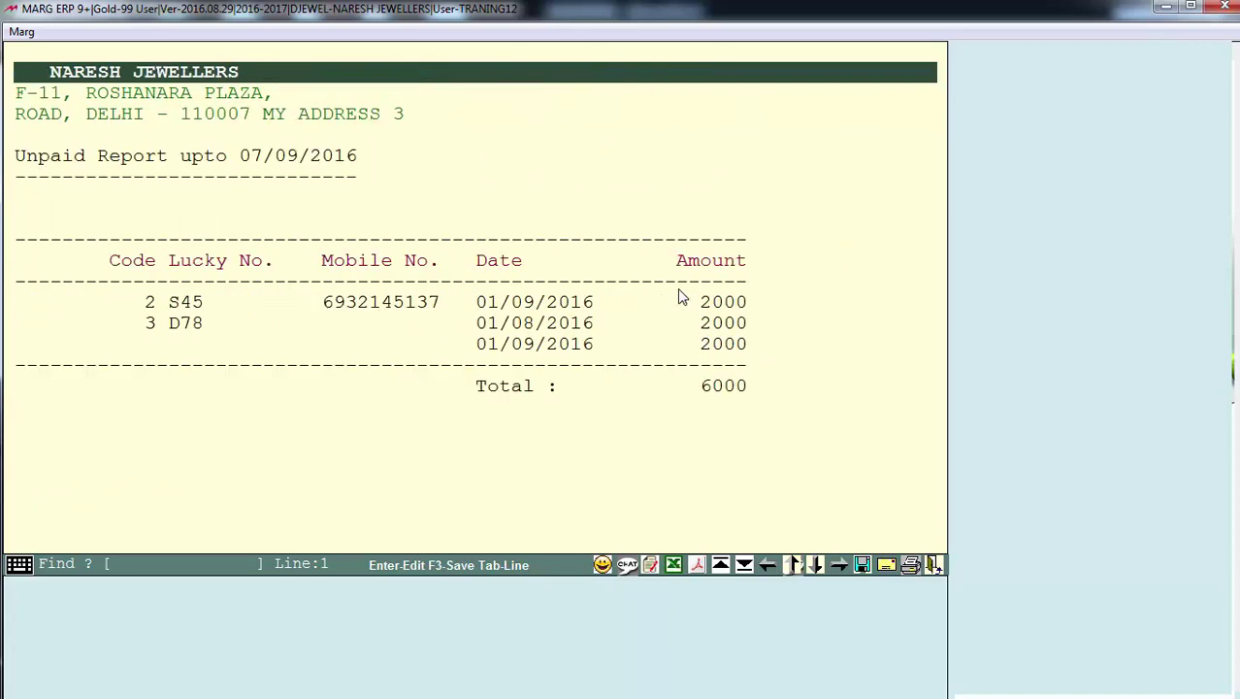
pyautogui.press('Left')
pyautogui.press('Left')
pyautogui.press('Left')
pyautogui.press('Left')
pyautogui.press('Left')
pyautogui.press('Left')
pyautogui.press('Left')
pyautogui.press('Left')
pyautogui.press('Left')
pyautogui.press('Left')
pyautogui.press('Left')
pyautogui.press('Left')
pyautogui.press('Left')
pyautogui.press('Left')
pyautogui.press('Left')
pyautogui.press('Left')
pyautogui.press('Left')
pyautogui.press('Left')
pyautogui.press('Left')
pyautogui.press('Left')
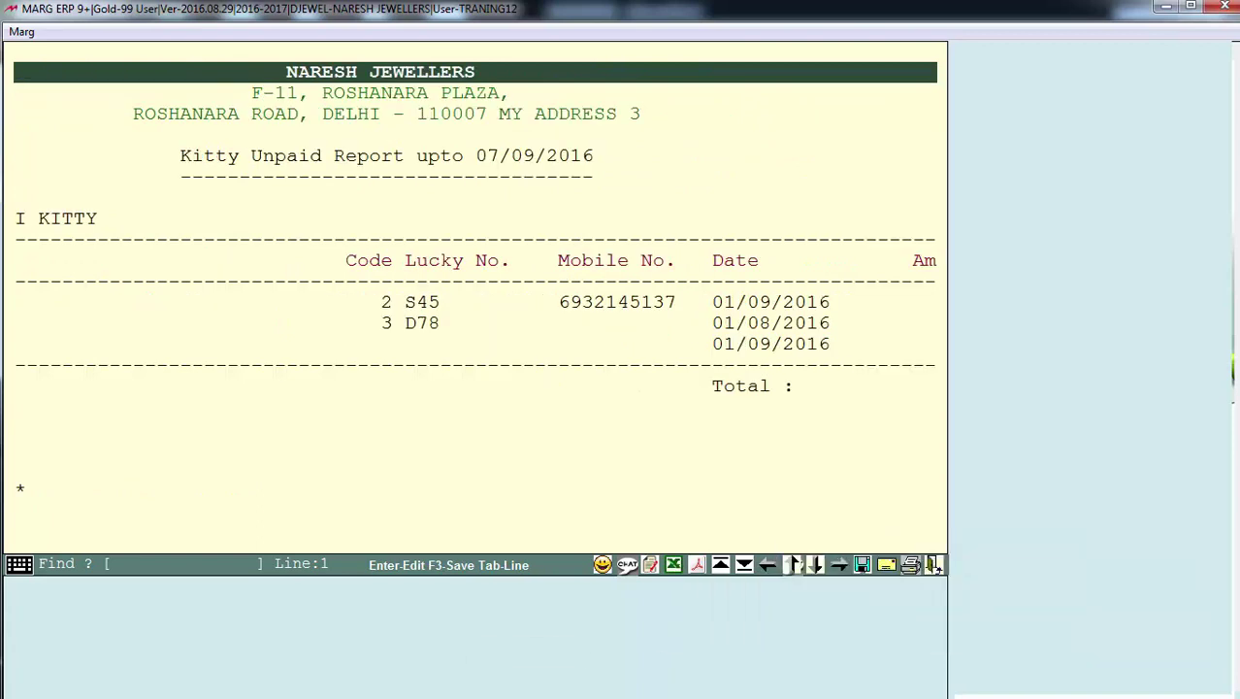
pyautogui.press('Left')
pyautogui.press('Left')
pyautogui.press('Left')
pyautogui.press('Left')
pyautogui.press('Left')
pyautogui.press('Left')
pyautogui.press('Left')
pyautogui.press('Left')
pyautogui.press('Left')
pyautogui.press('Left')
pyautogui.press('Left')
pyautogui.press('Left')
pyautogui.press('Left')
pyautogui.press('Left')
pyautogui.press('Left')
pyautogui.press('Left')
pyautogui.press('Left')
pyautogui.press('Left')
pyautogui.press('Left')
pyautogui.press('Left')
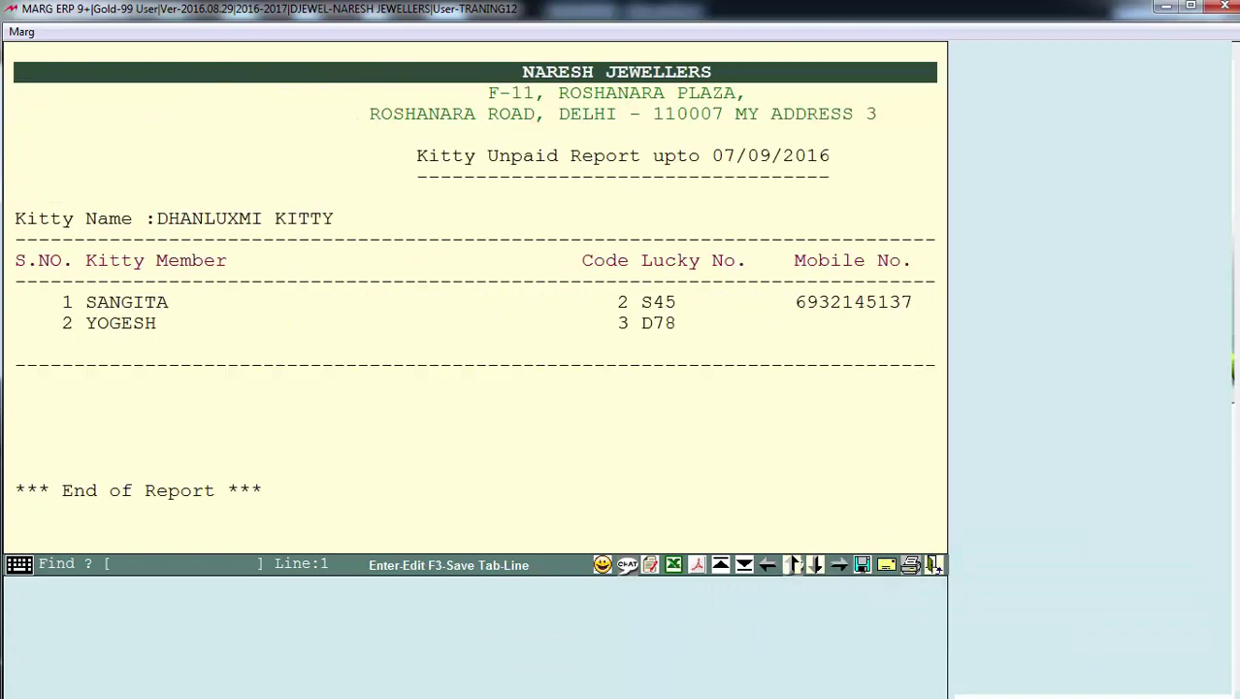
# Step through code 3's and code 2's 2000 dues to the 6000 total, then close the report
pyautogui.click(434, 390)
pyautogui.click(432, 307)
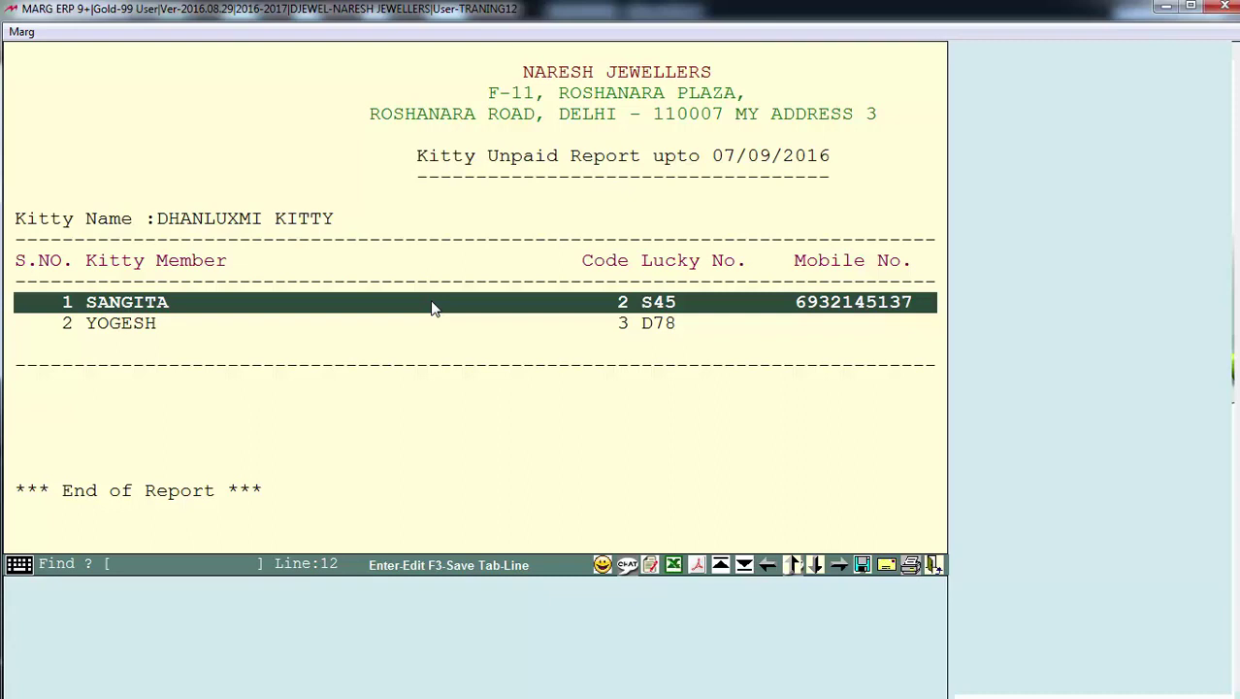
pyautogui.press('Right')
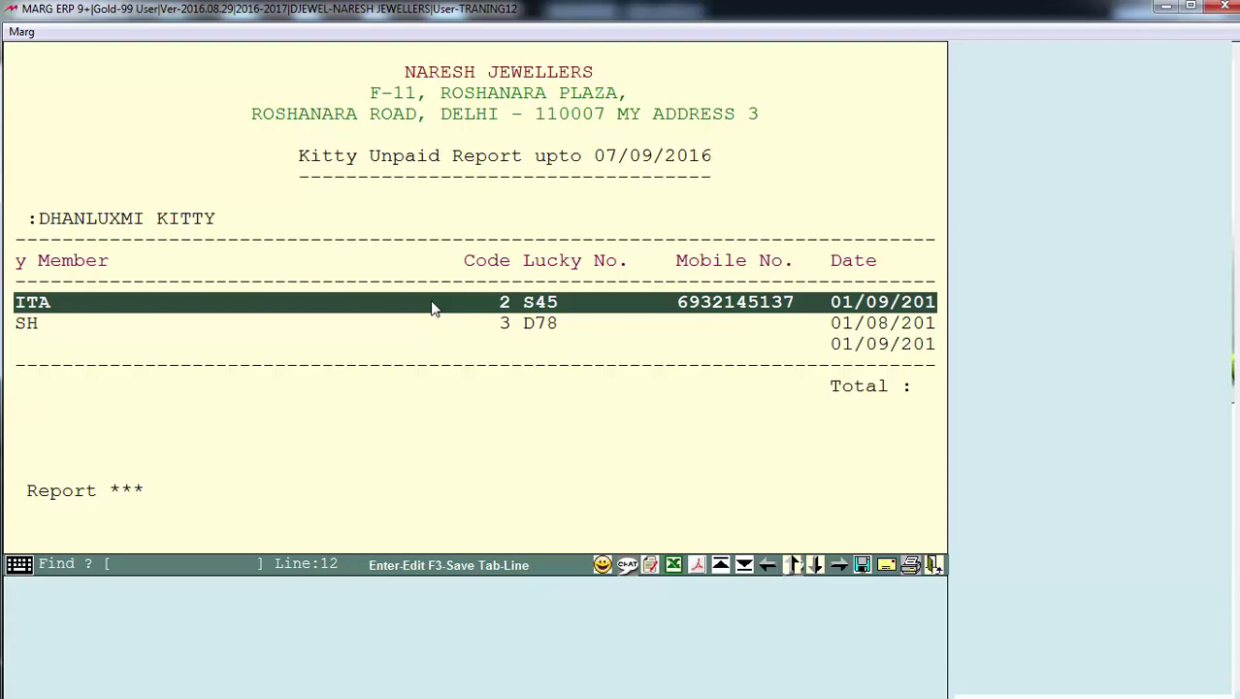
pyautogui.press('Right')
pyautogui.press('Right')
pyautogui.press('Right')
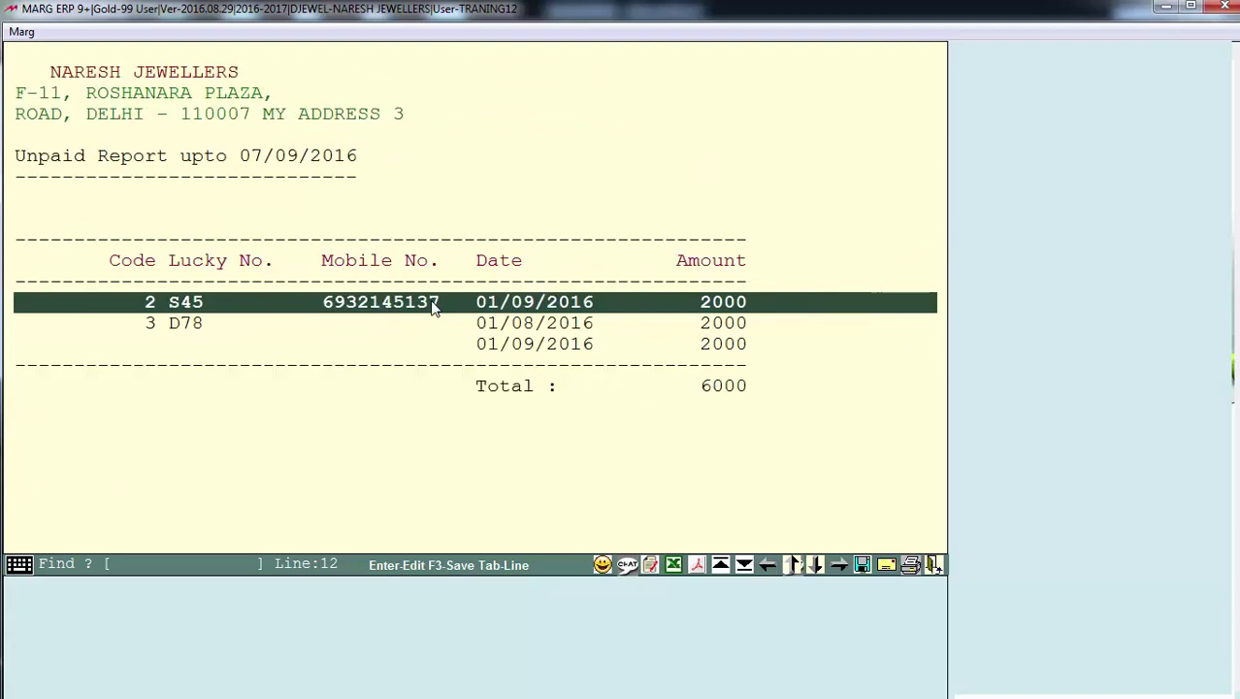
pyautogui.press('Left')
pyautogui.press('Left')
pyautogui.press('Left')
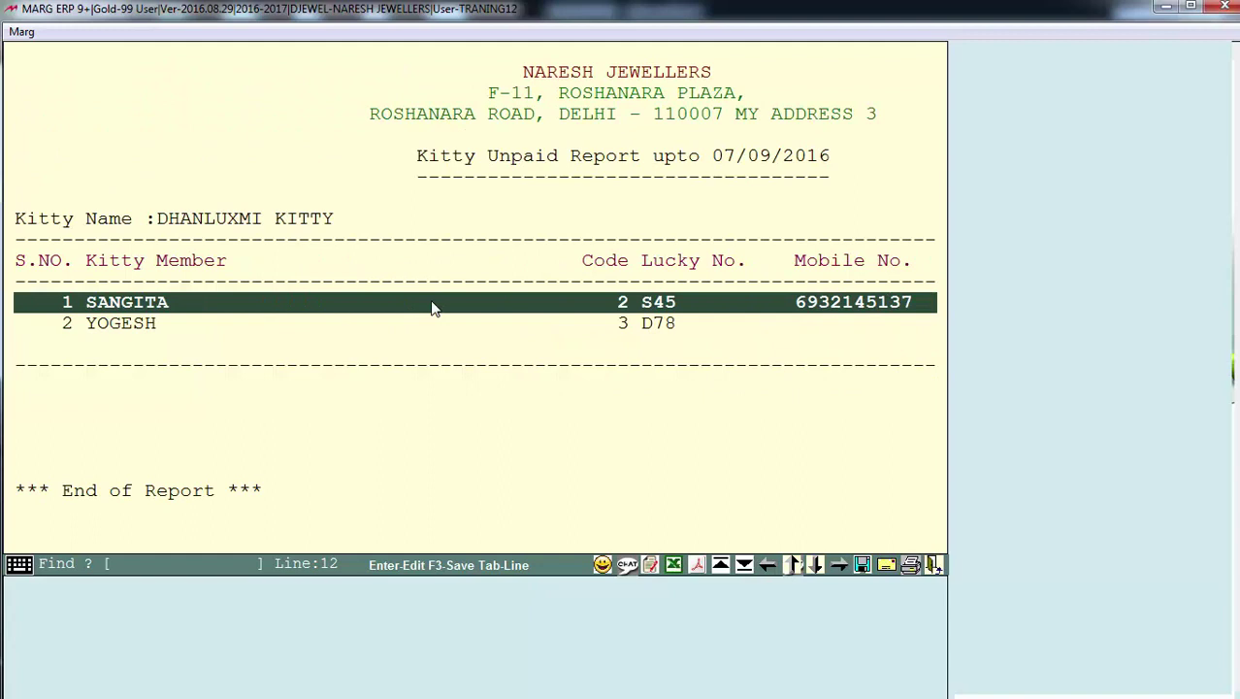
pyautogui.press('Down')
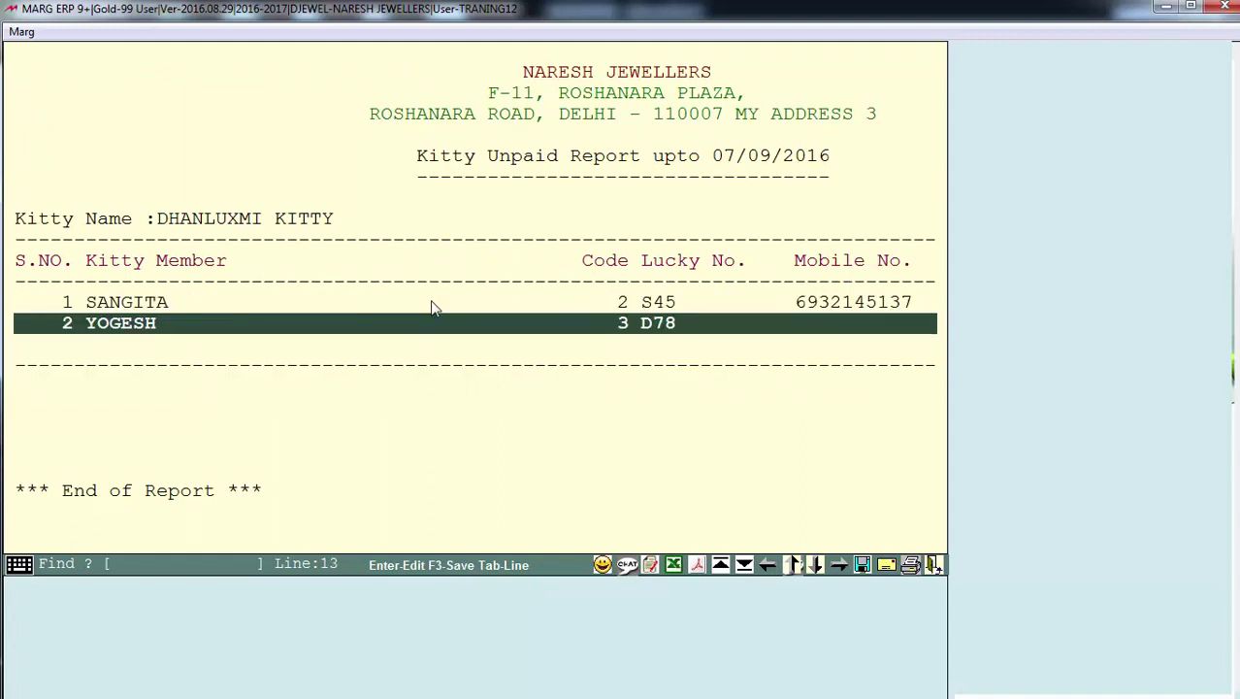
pyautogui.press('Right')
pyautogui.press('Right')
pyautogui.press('Right')
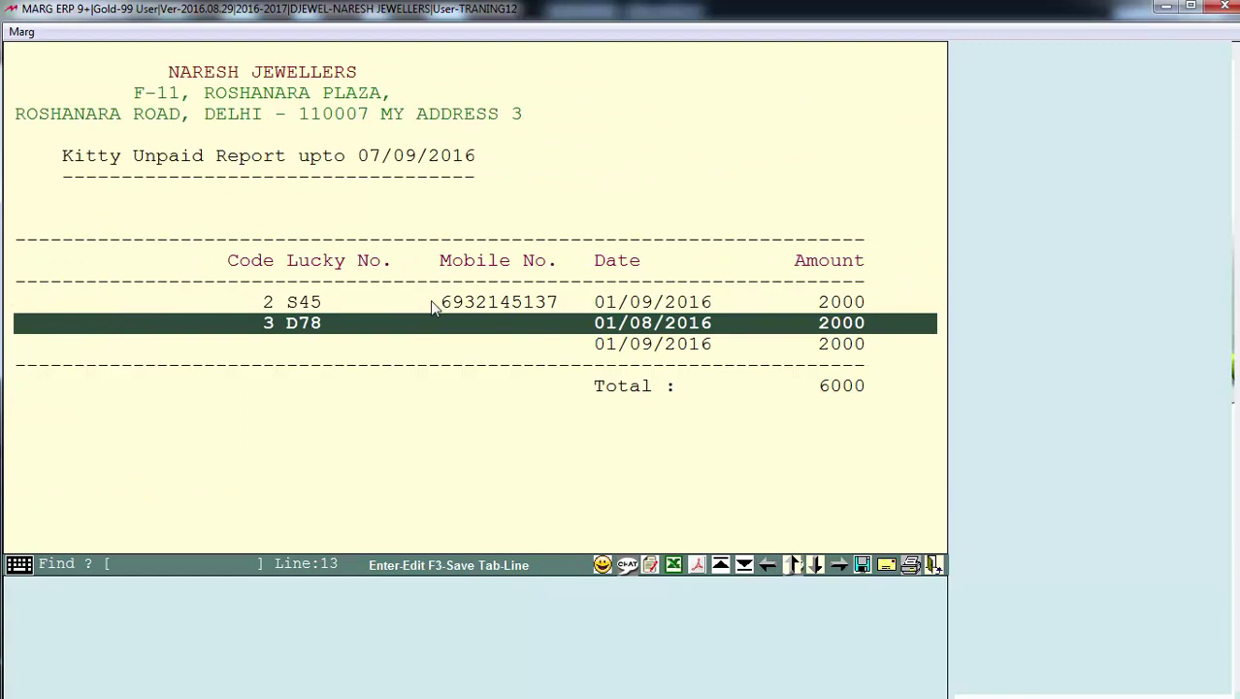
pyautogui.press('Down')
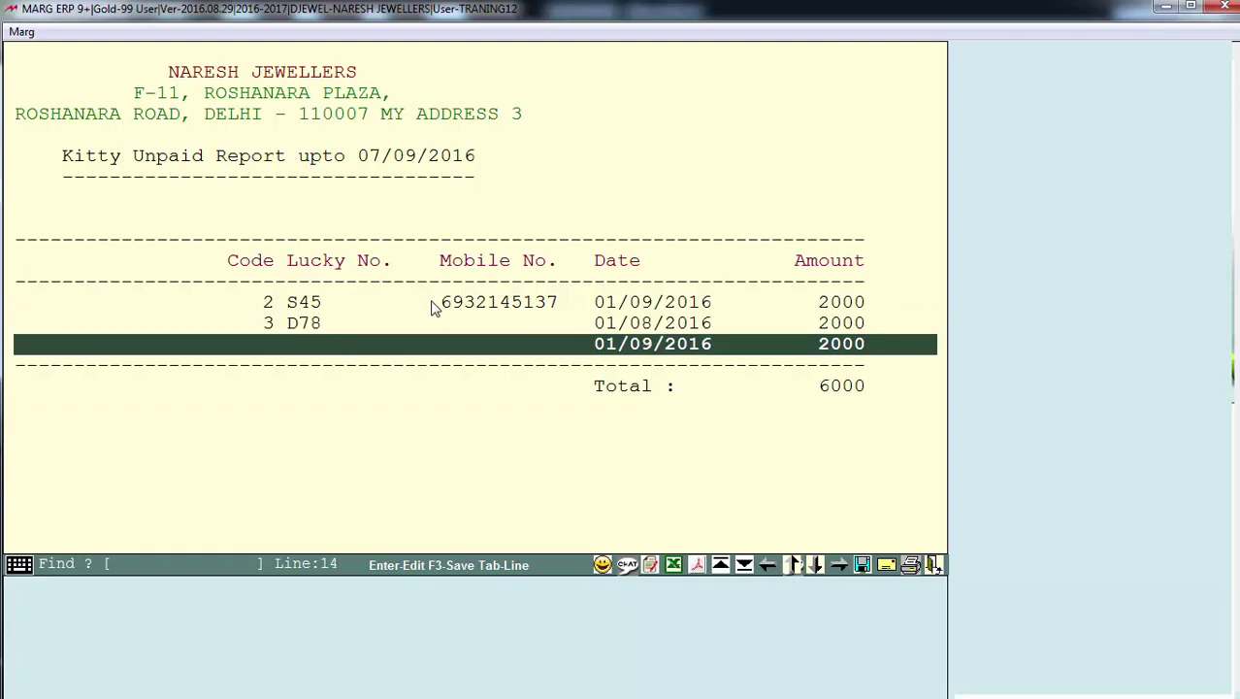
pyautogui.press('Down')
pyautogui.press('Down')
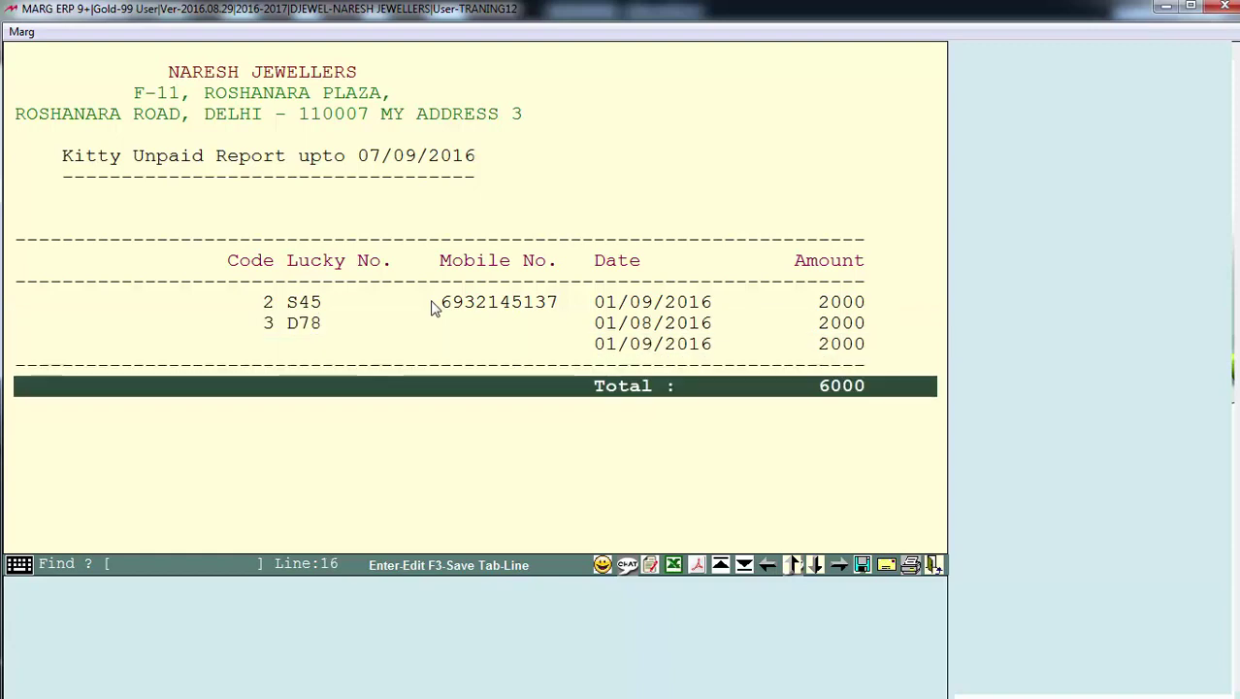
pyautogui.press('Left')
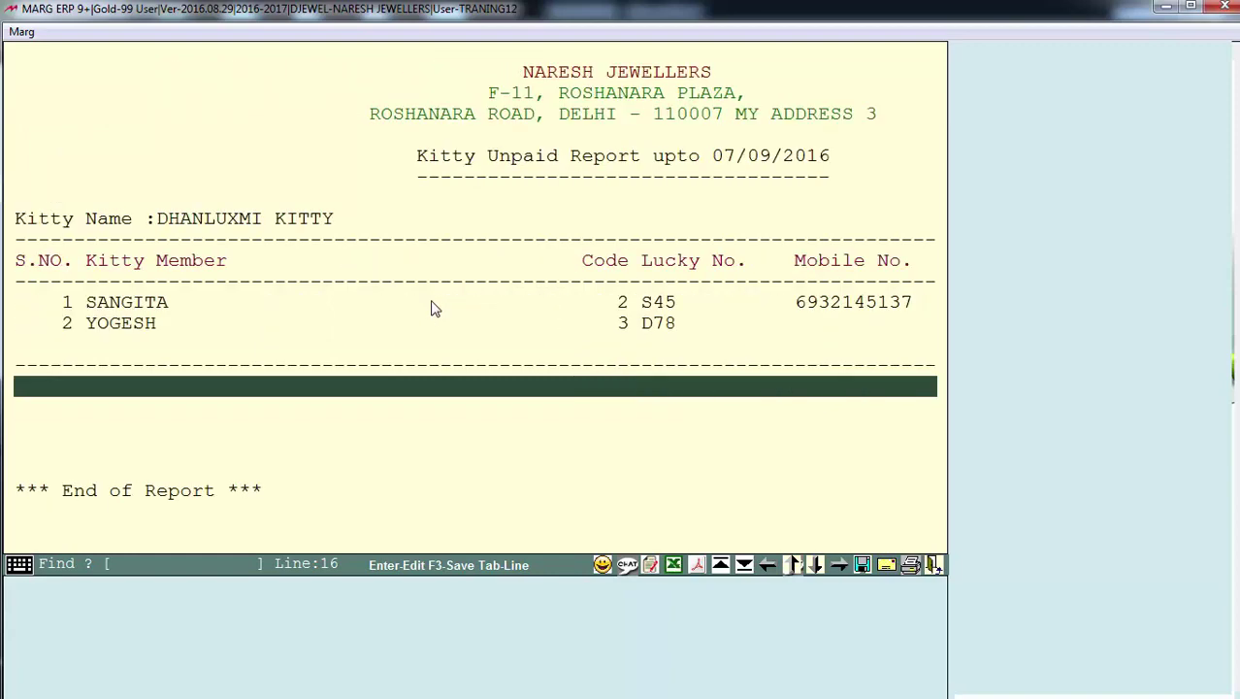
pyautogui.press('Escape')
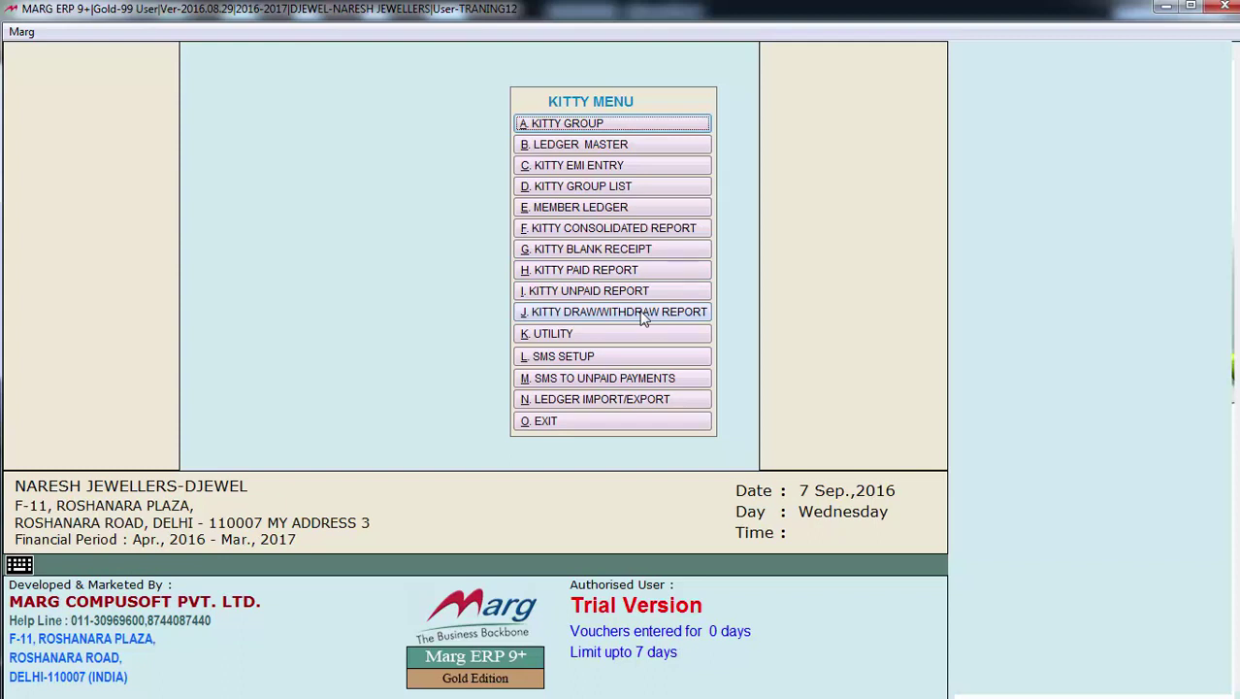
pyautogui.click(642, 316)
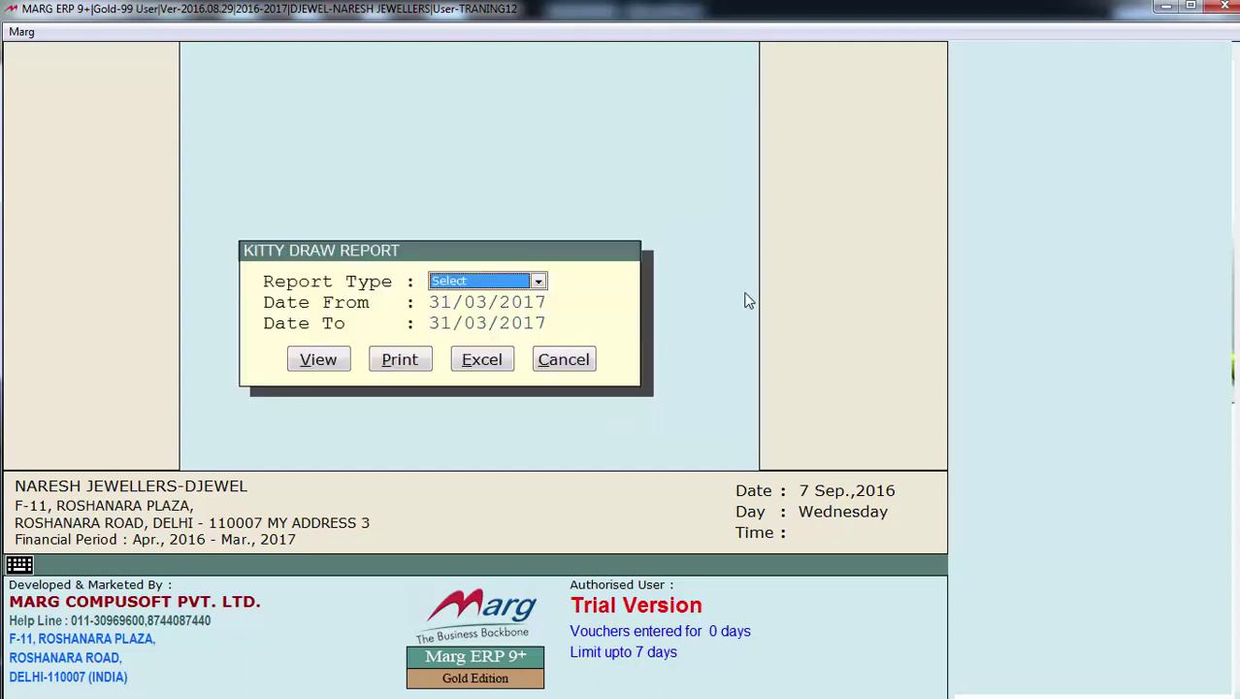
pyautogui.press('Return')
pyautogui.press('Return')
pyautogui.press('Return')
pyautogui.press('Return')
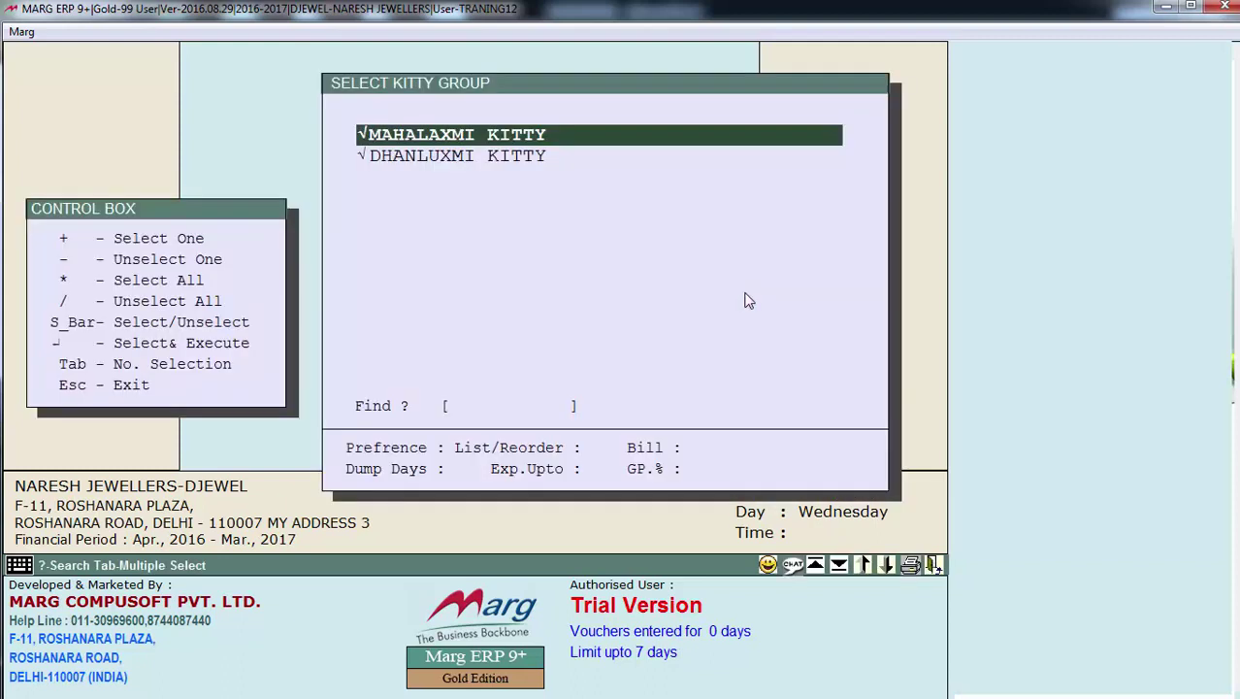
pyautogui.press('Return')
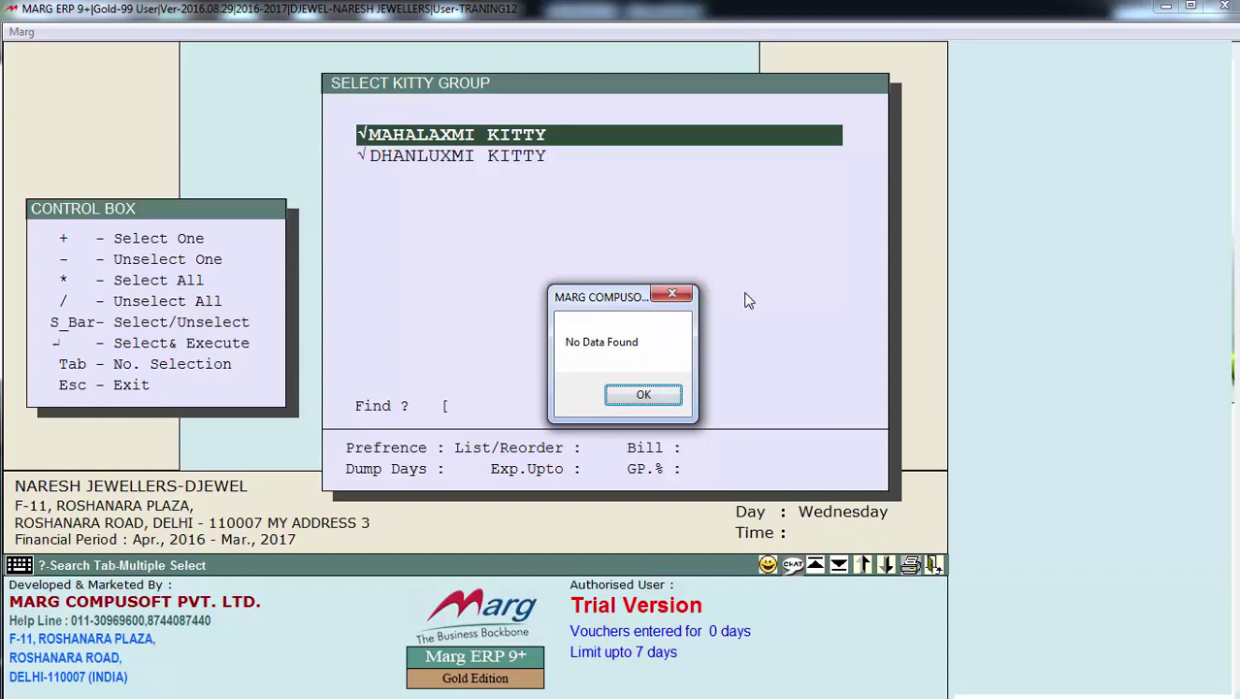
pyautogui.press('Return')
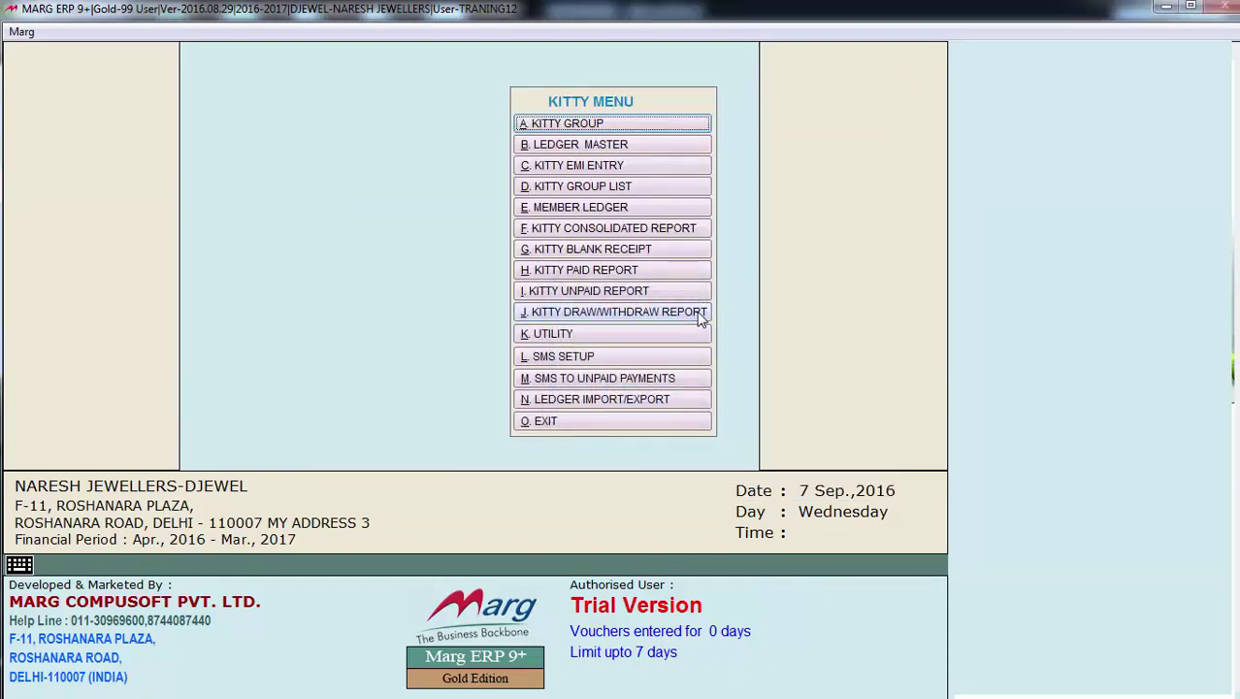
# Confirm the kitty utility setting to print company name and address on receipts
pyautogui.click(648, 343)
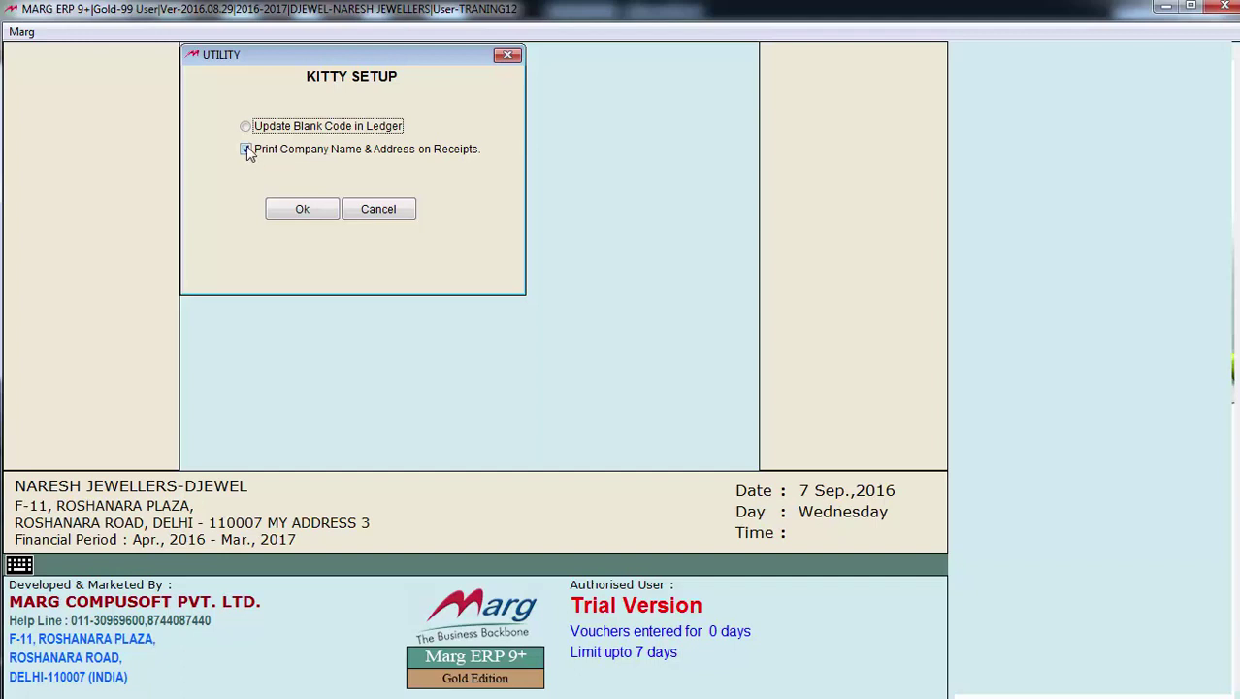
pyautogui.click(298, 210)
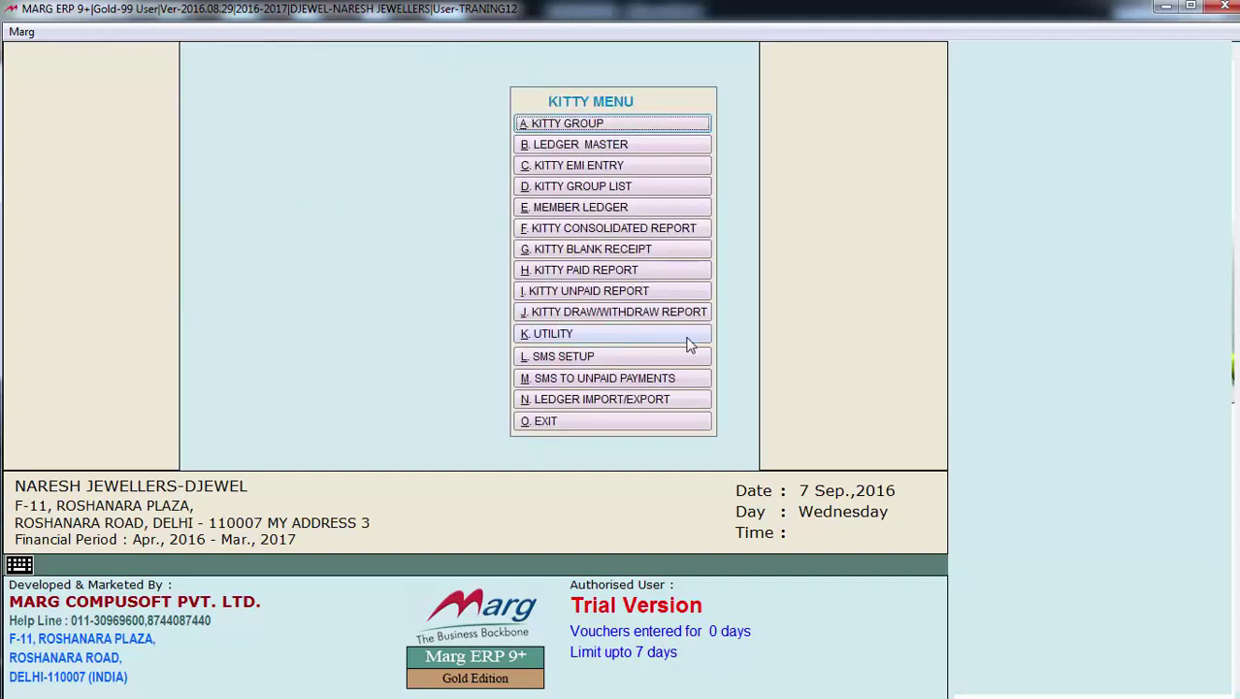
pyautogui.click(656, 357)
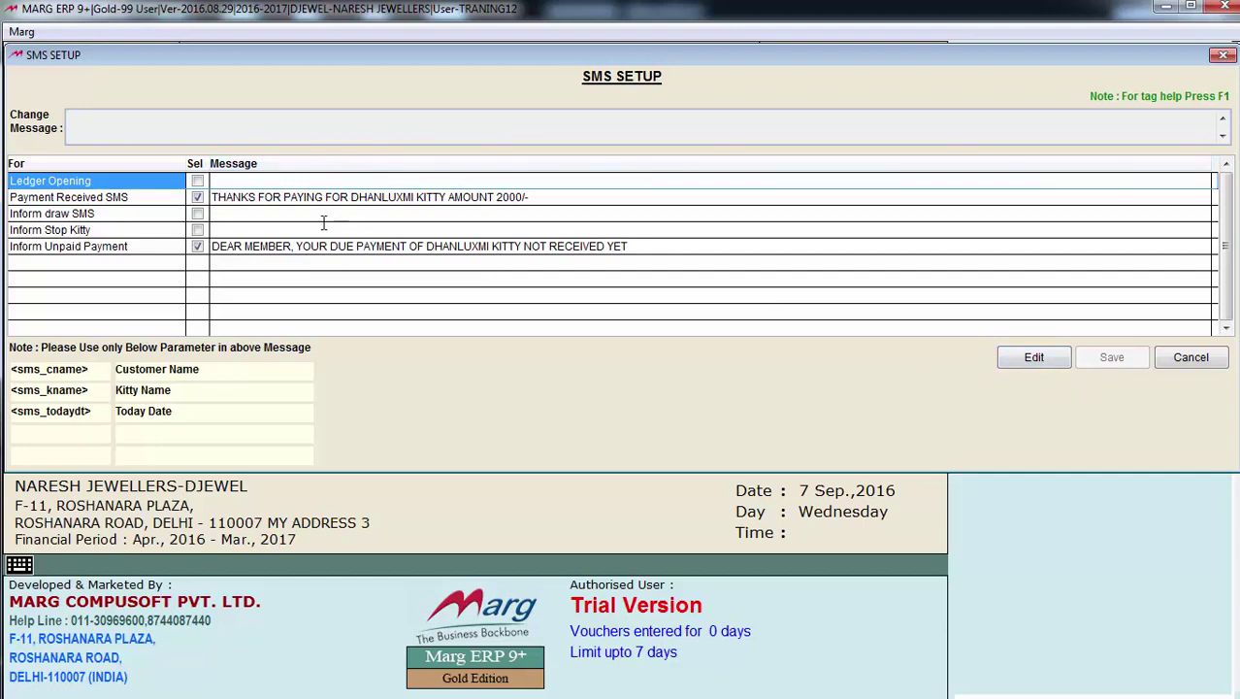
# Edit the Change Message SMS templates, save them, and close SMS Setup
pyautogui.click(1030, 361)
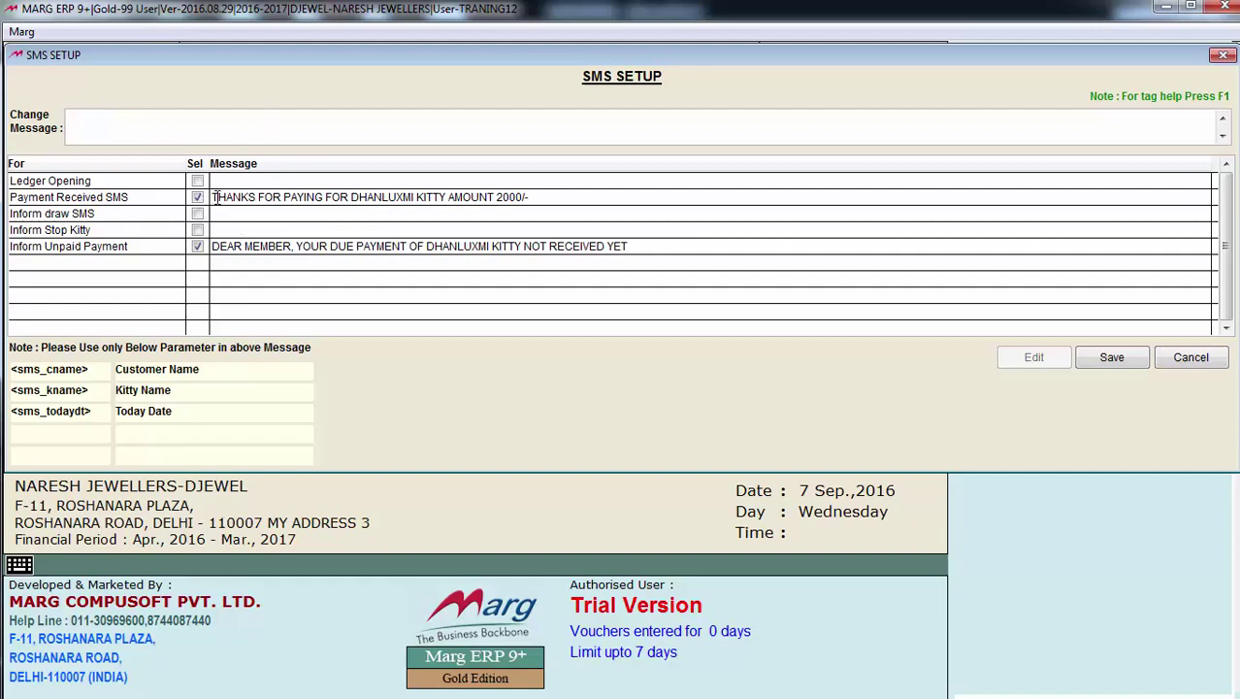
pyautogui.click(97, 113)
pyautogui.click(1106, 357)
pyautogui.press('Escape')
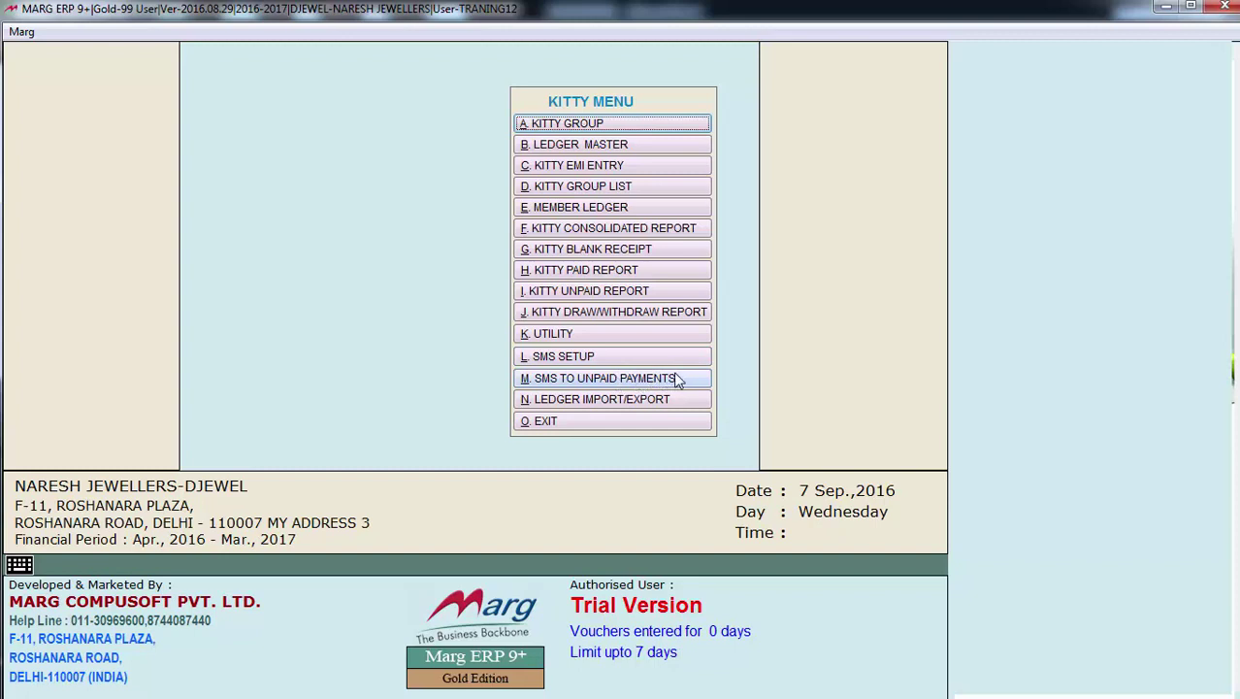
# List DHANLUXMI KITTY's unpaid members and send the reminder SMS to the marked member
pyautogui.click(678, 381)
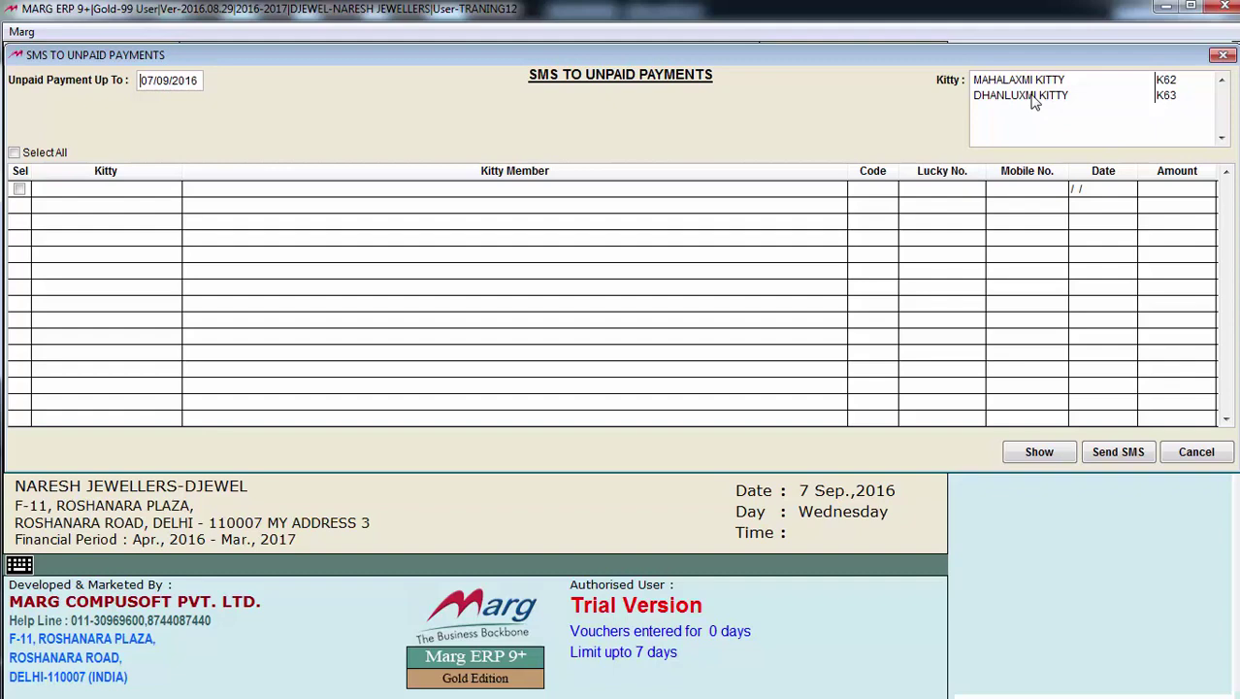
pyautogui.click(1034, 101)
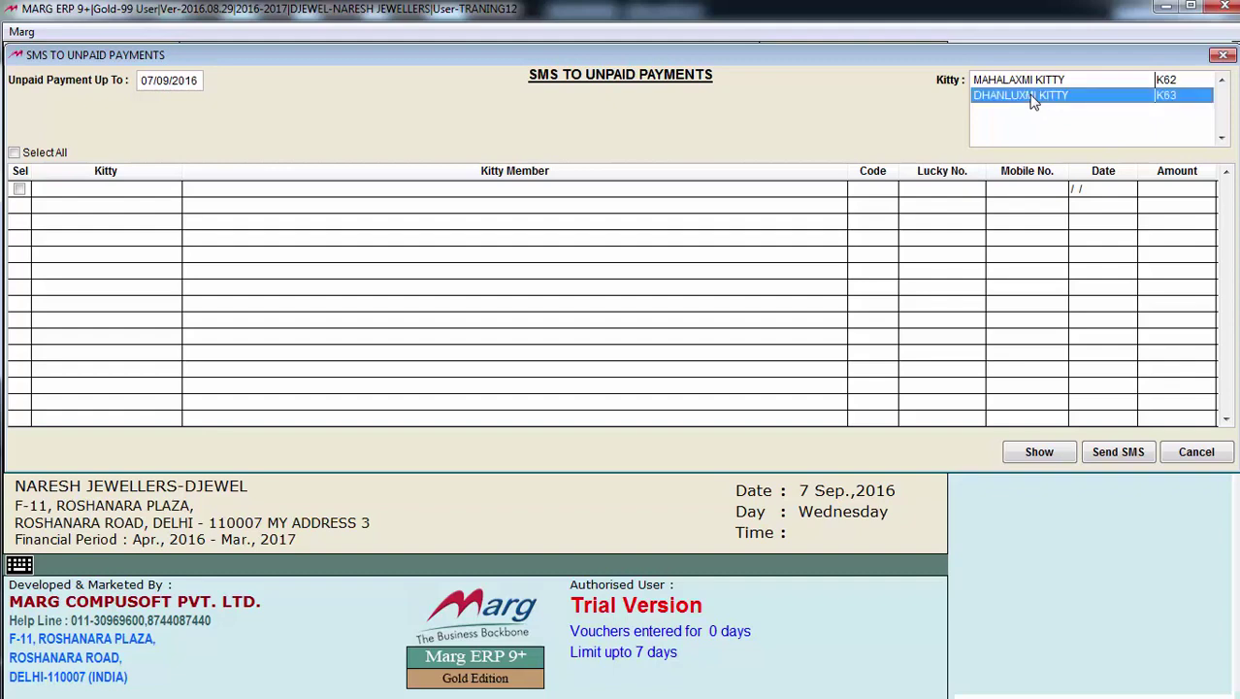
pyautogui.click(1038, 452)
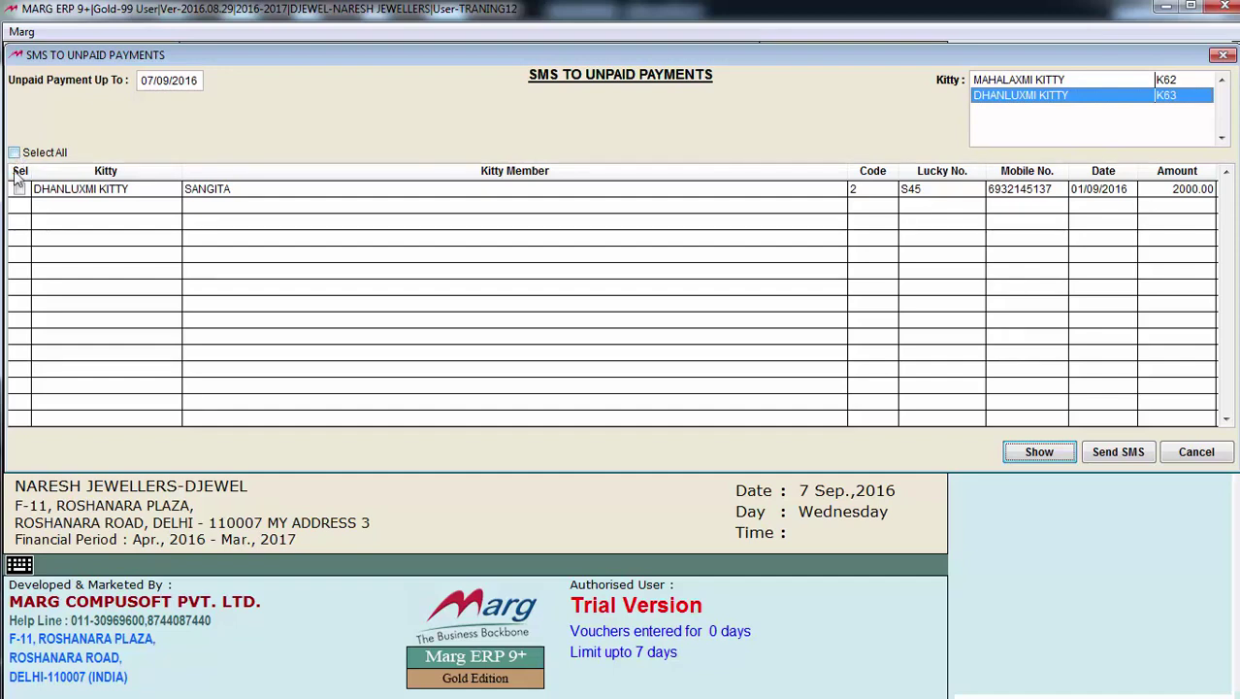
pyautogui.click(19, 189)
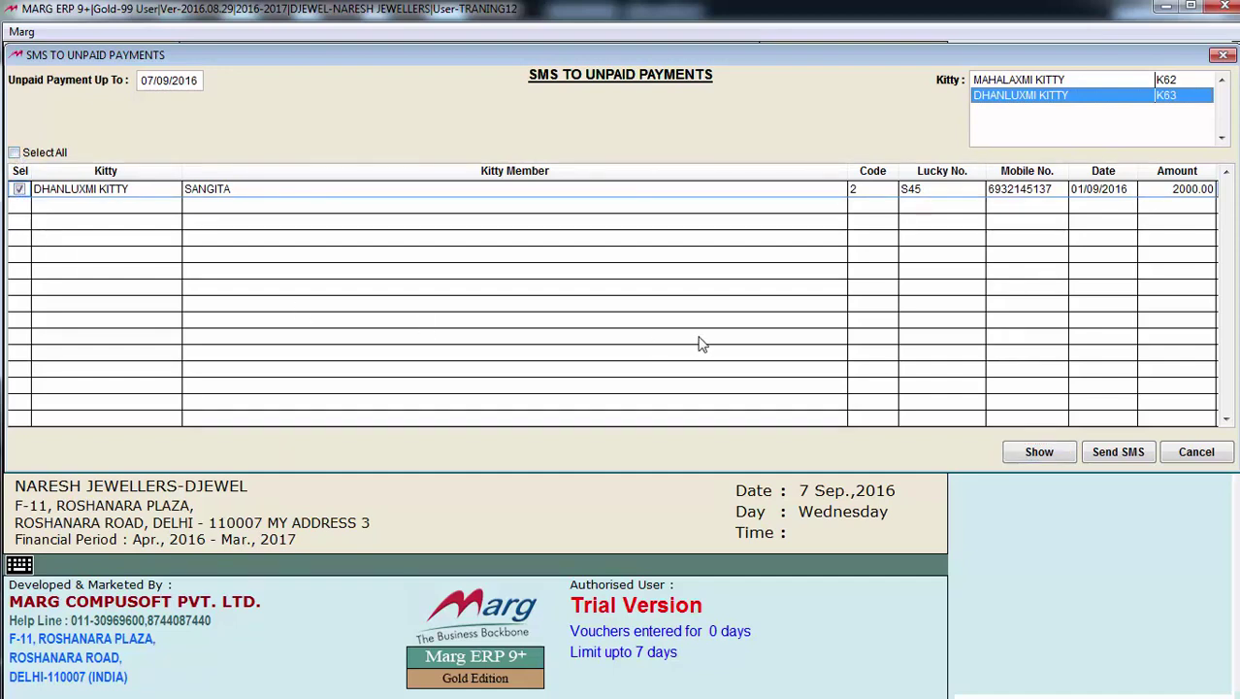
pyautogui.click(1122, 454)
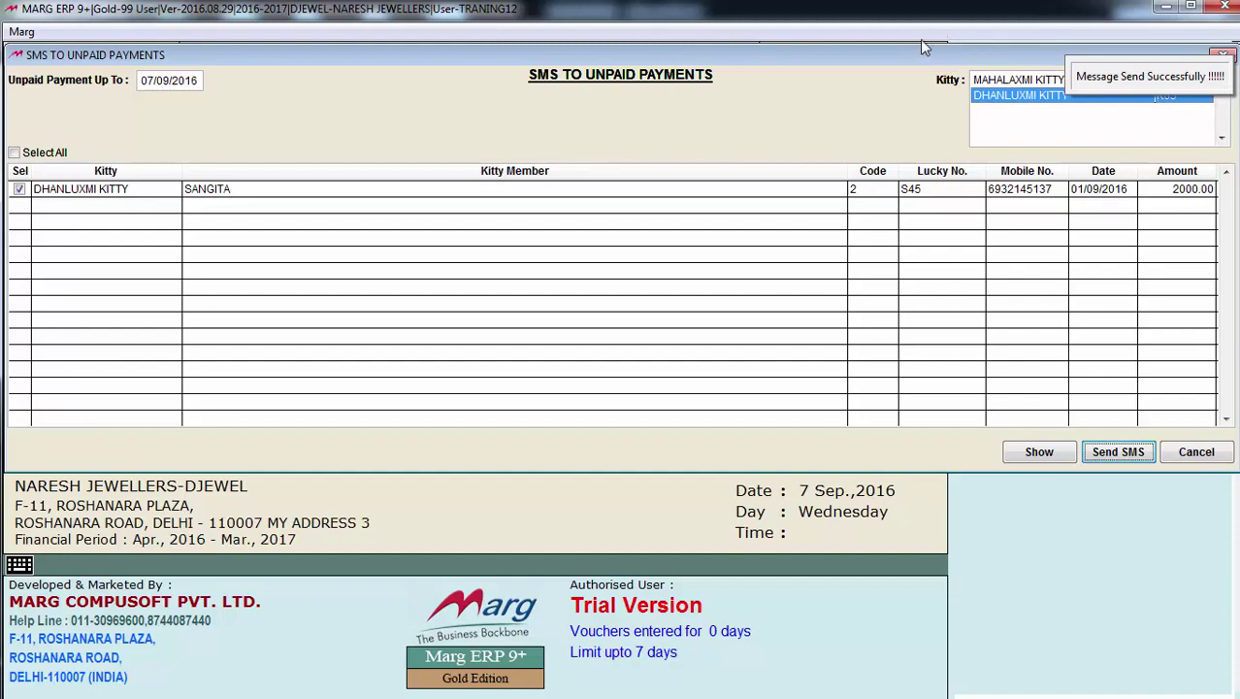
pyautogui.click(1190, 460)
pyautogui.click(1192, 457)
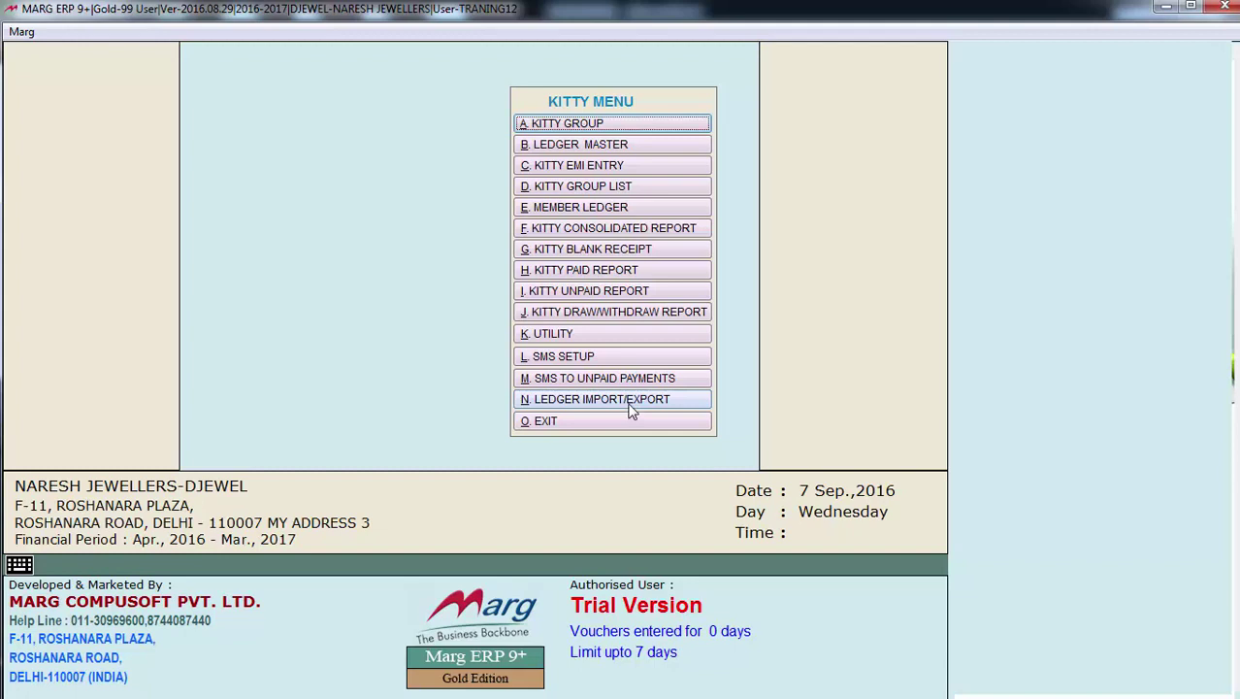
# Choose MAHALAXMI KITTY as the group for ledger import/export
pyautogui.click(630, 407)
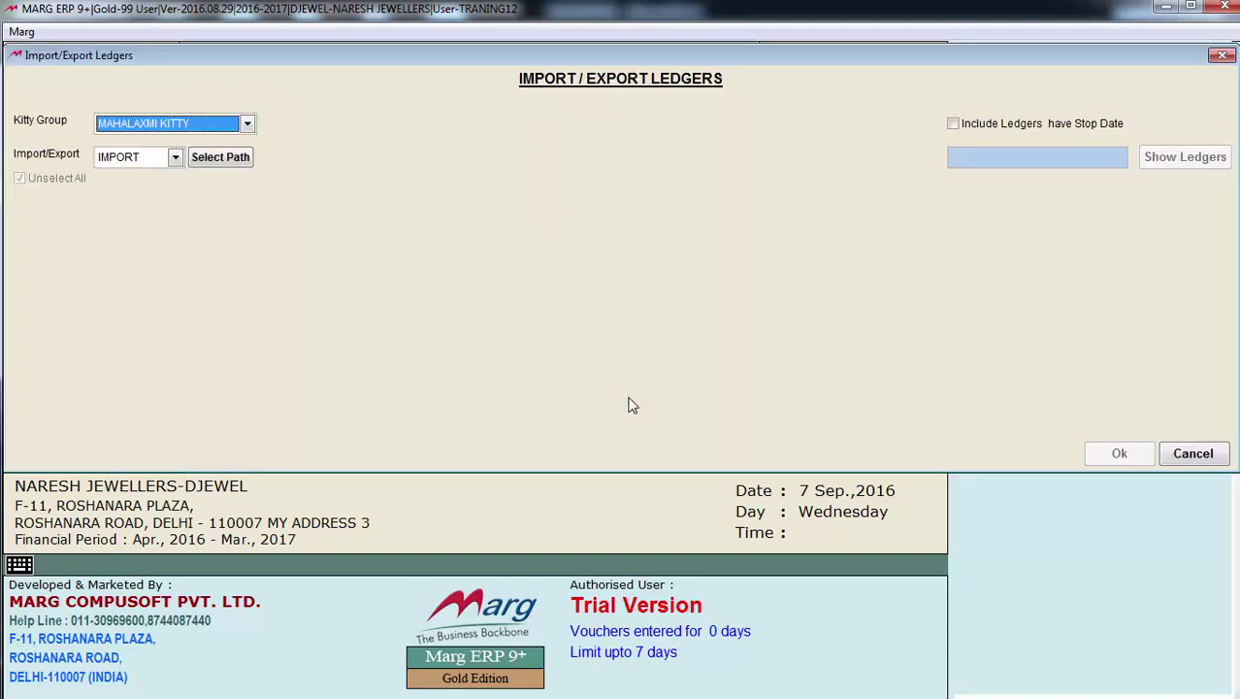
pyautogui.click(247, 125)
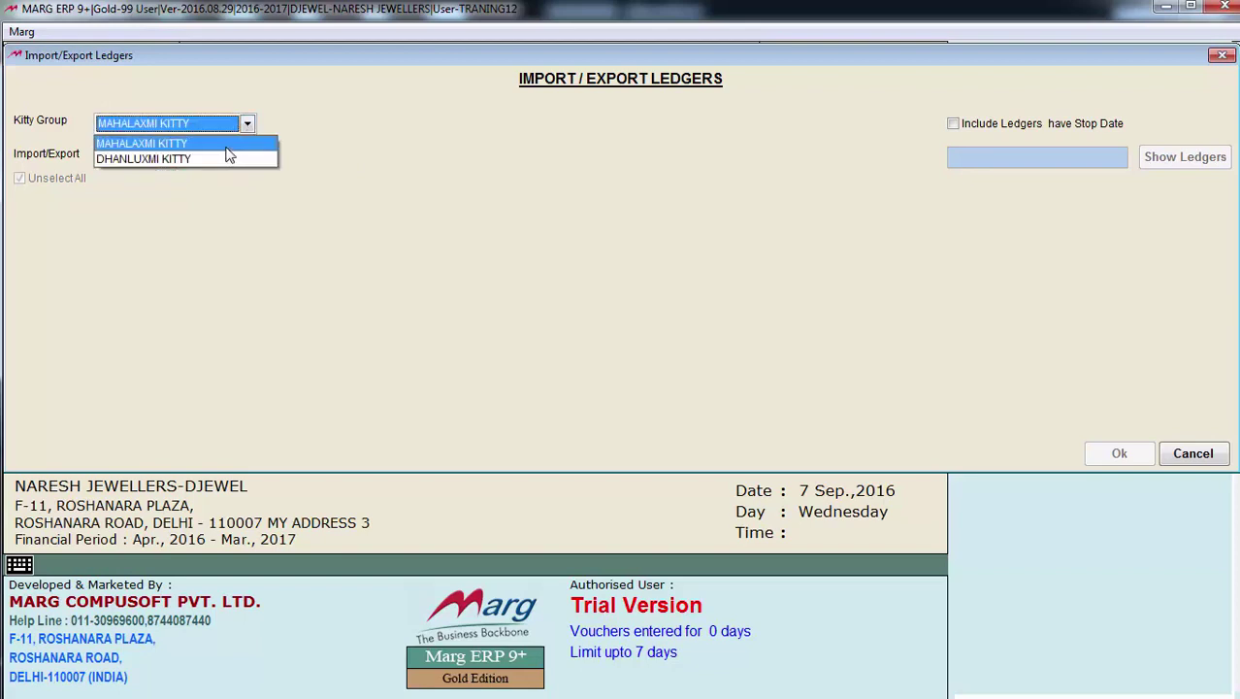
pyautogui.click(227, 148)
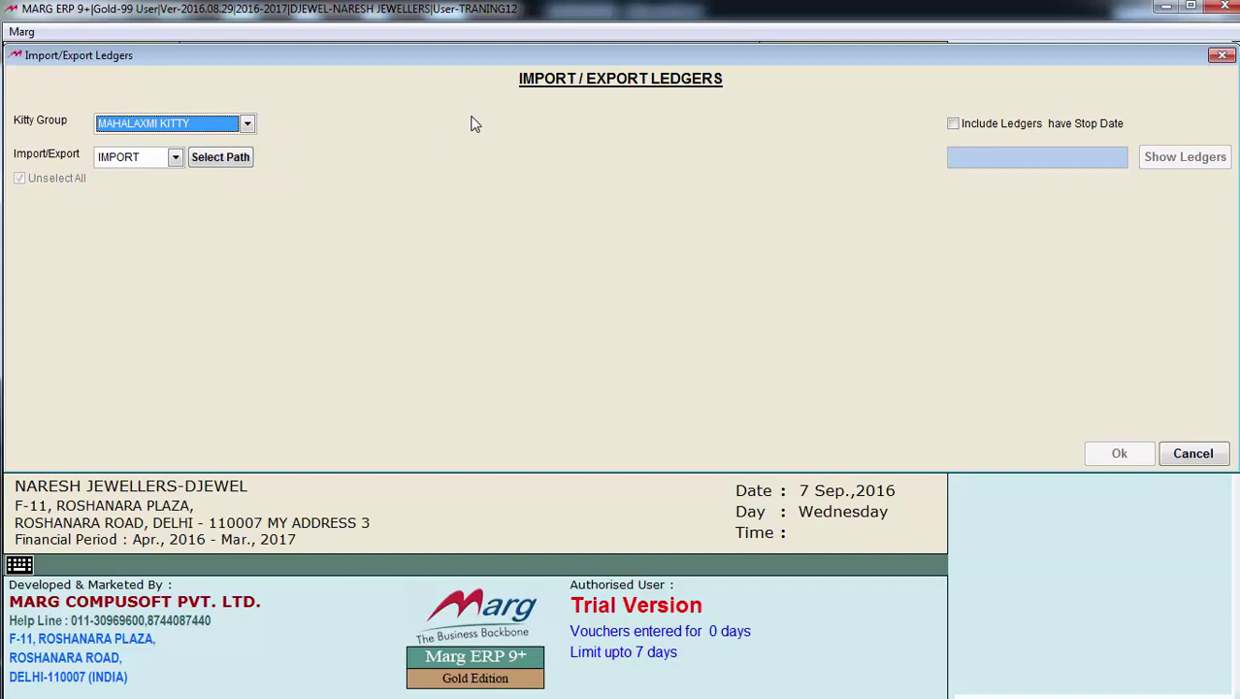
pyautogui.press('Return')
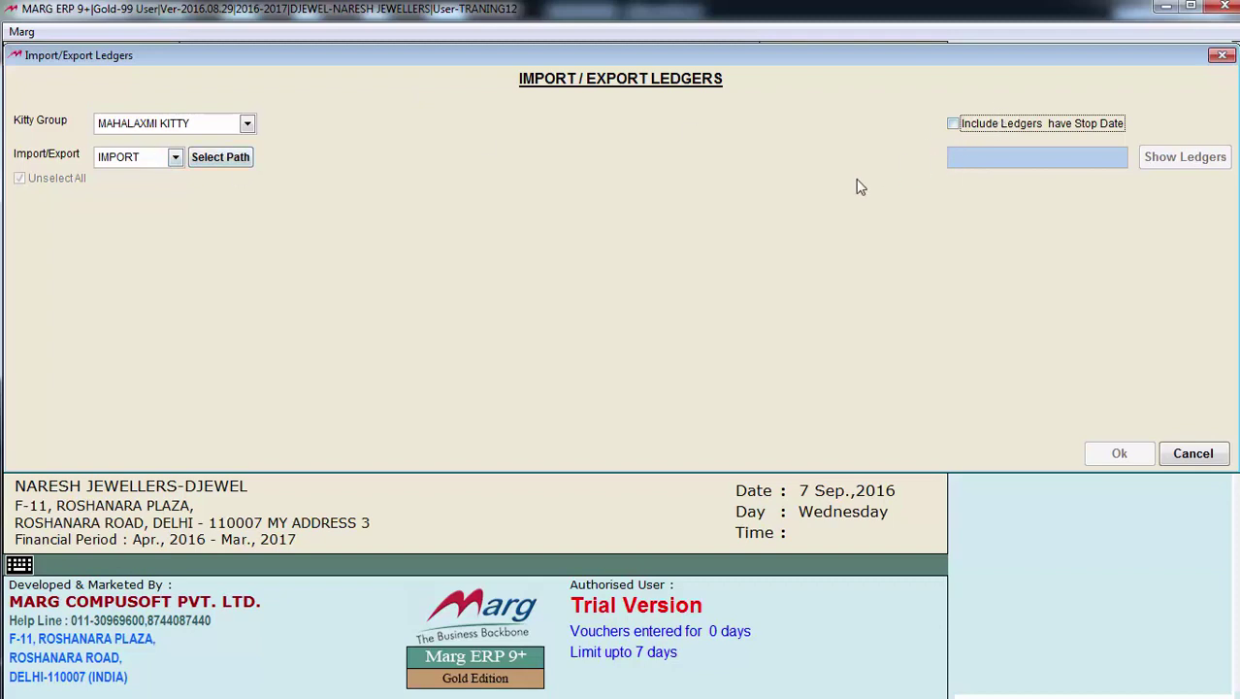
# Export its member ledgers to the Desktop folder, then close the window and minimise Marg
pyautogui.click(174, 158)
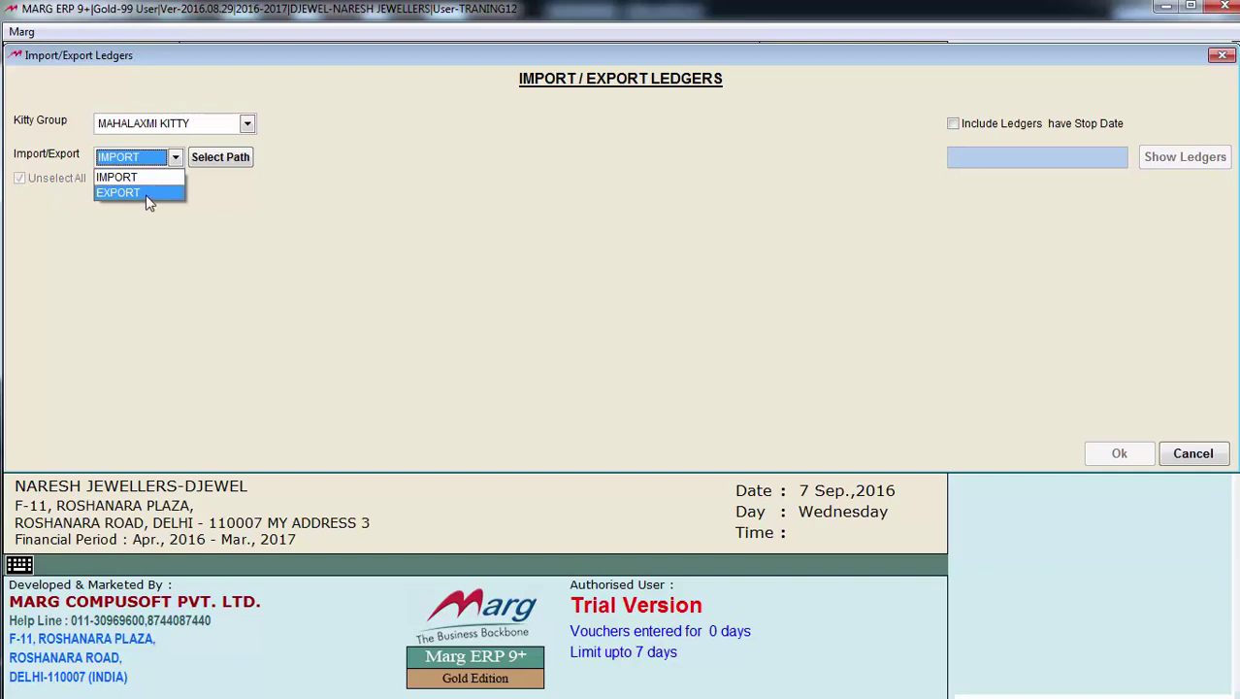
pyautogui.click(149, 193)
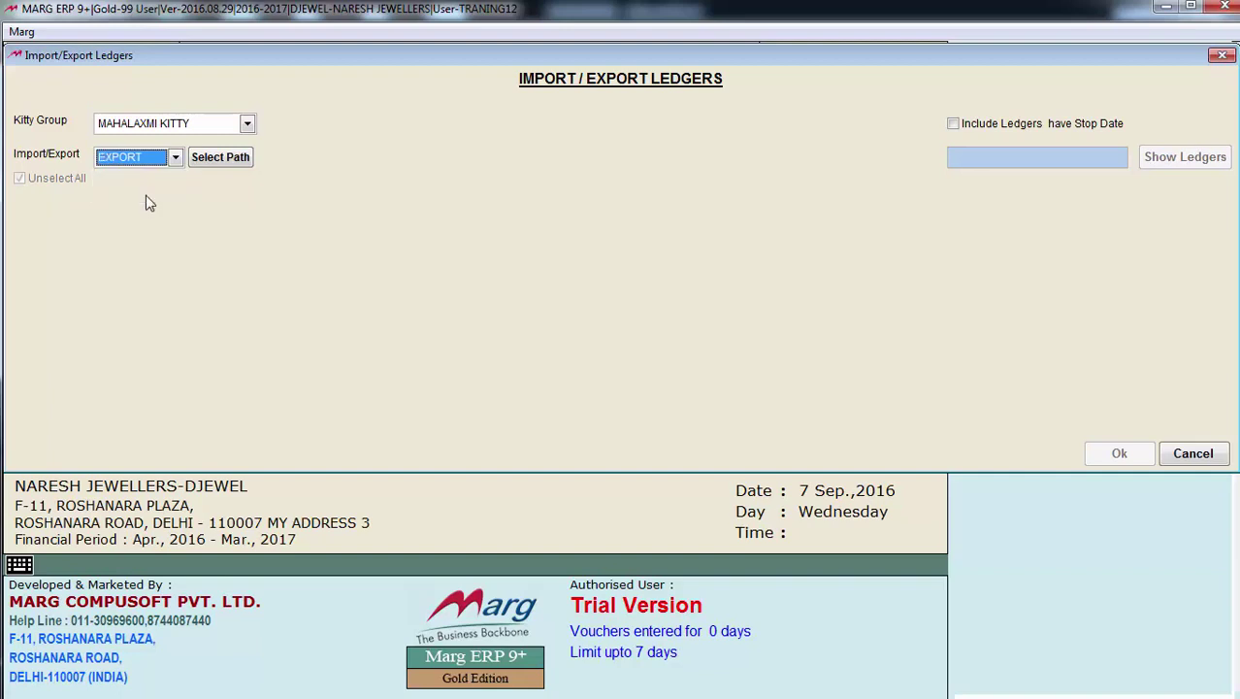
pyautogui.click(222, 160)
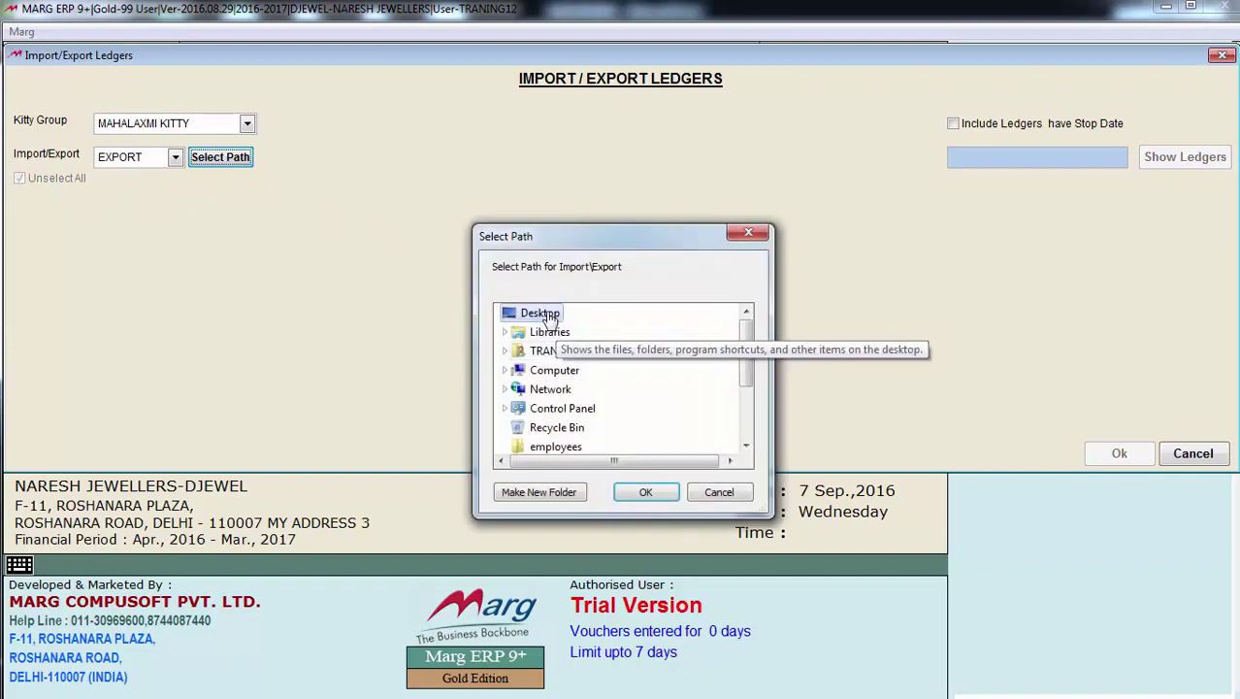
pyautogui.click(649, 488)
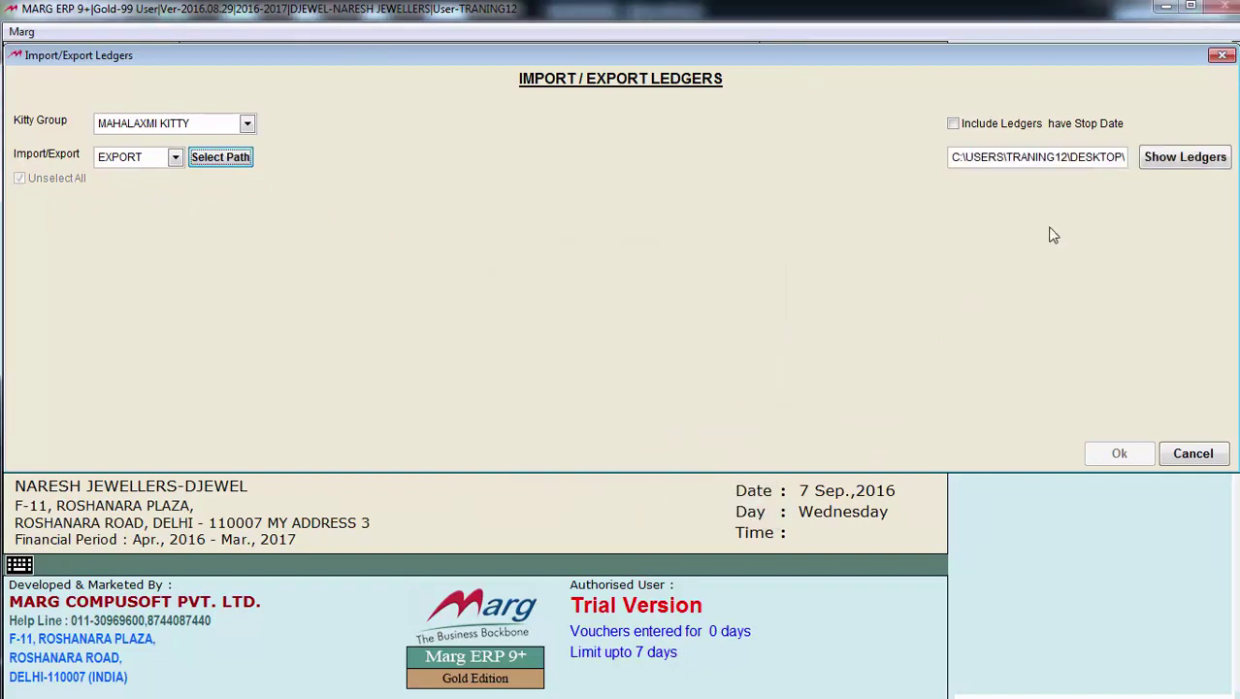
pyautogui.click(1181, 161)
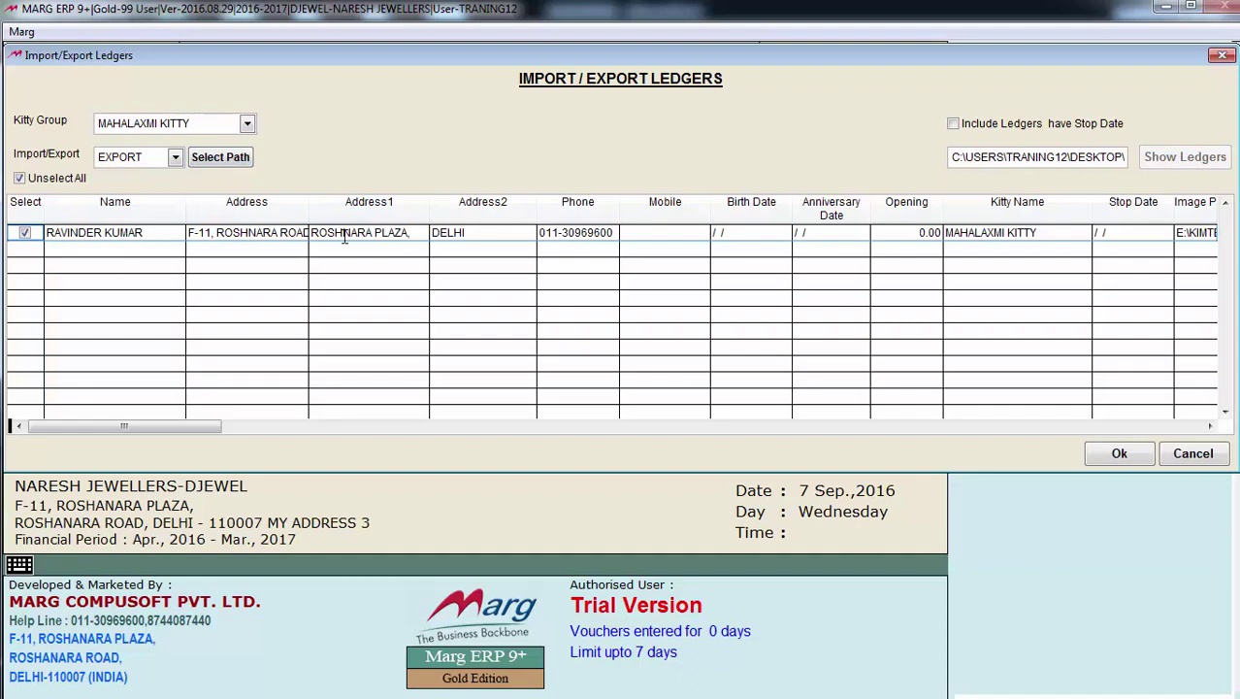
pyautogui.click(1121, 455)
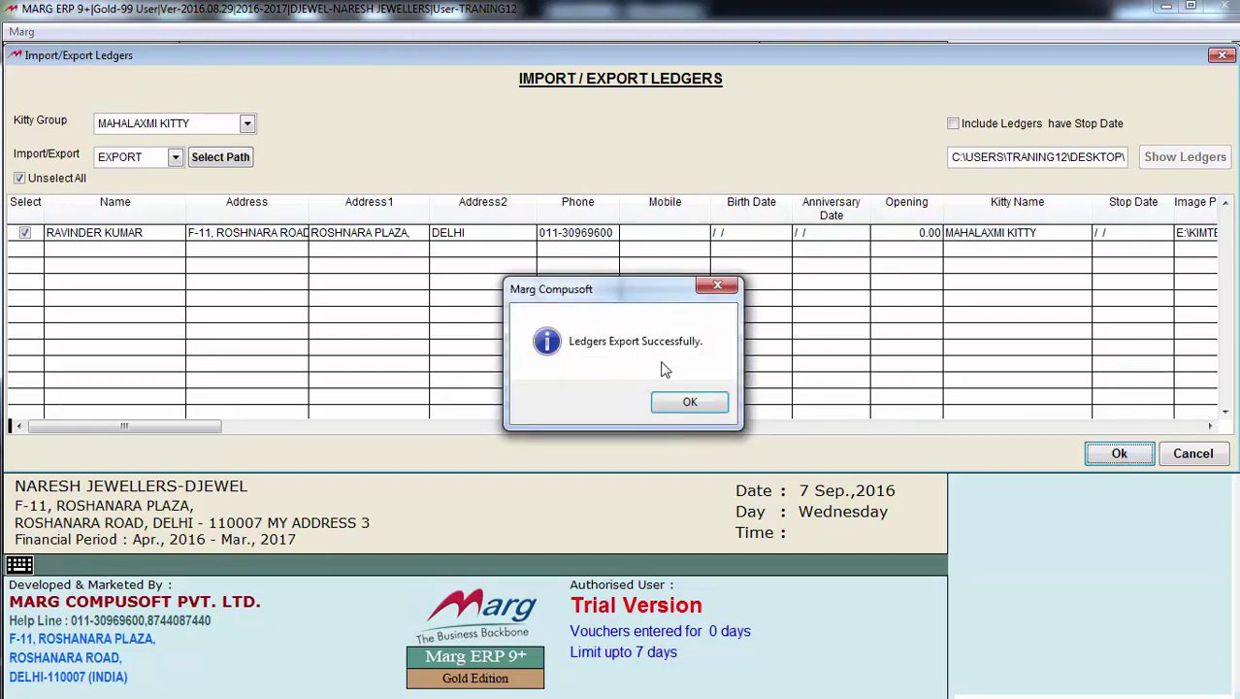
pyautogui.click(690, 405)
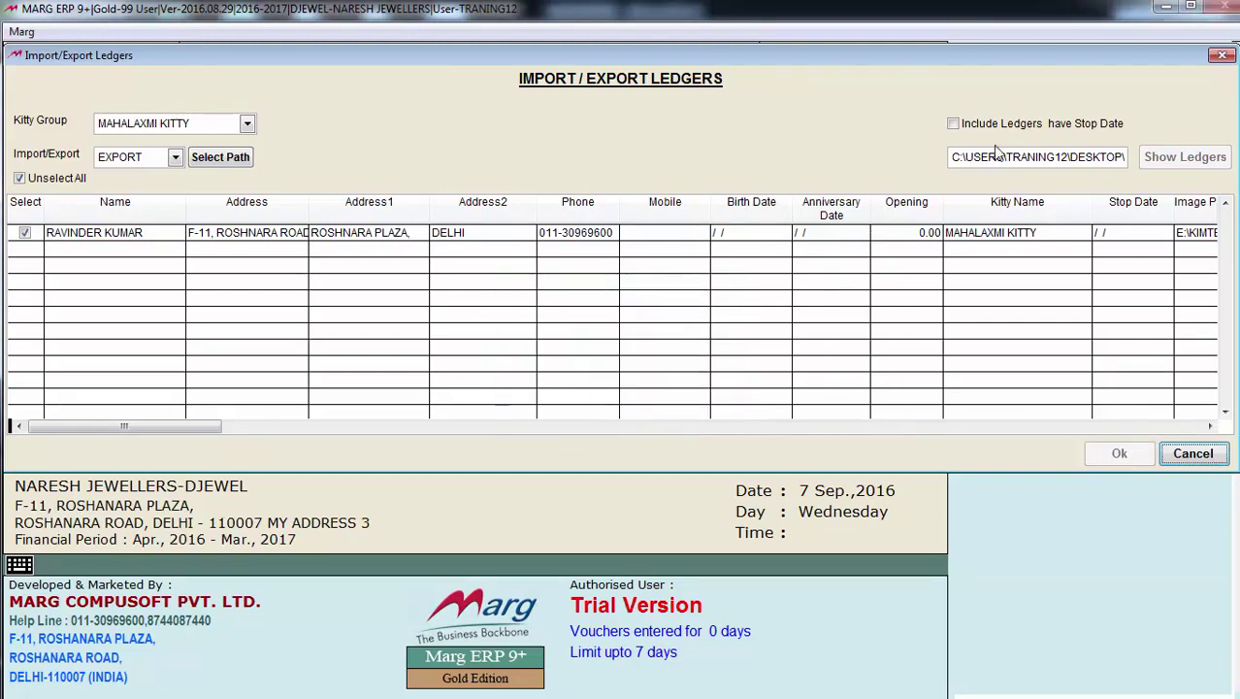
pyautogui.click(1223, 56)
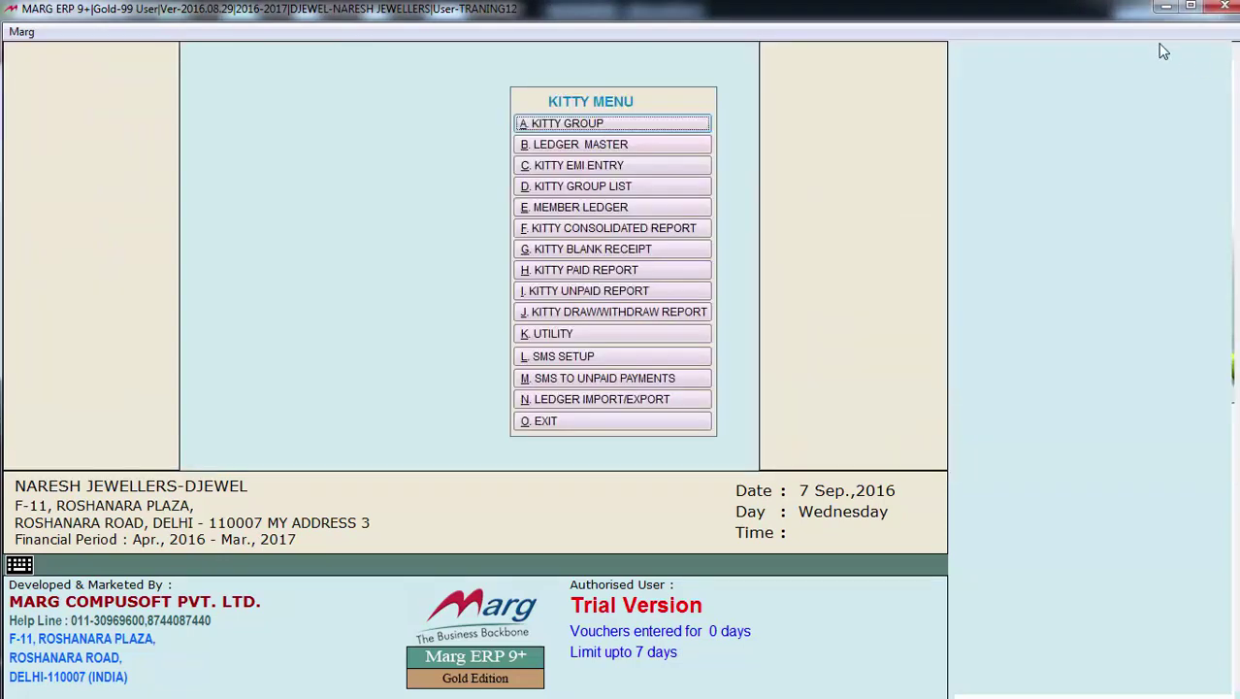
pyautogui.click(1165, 14)
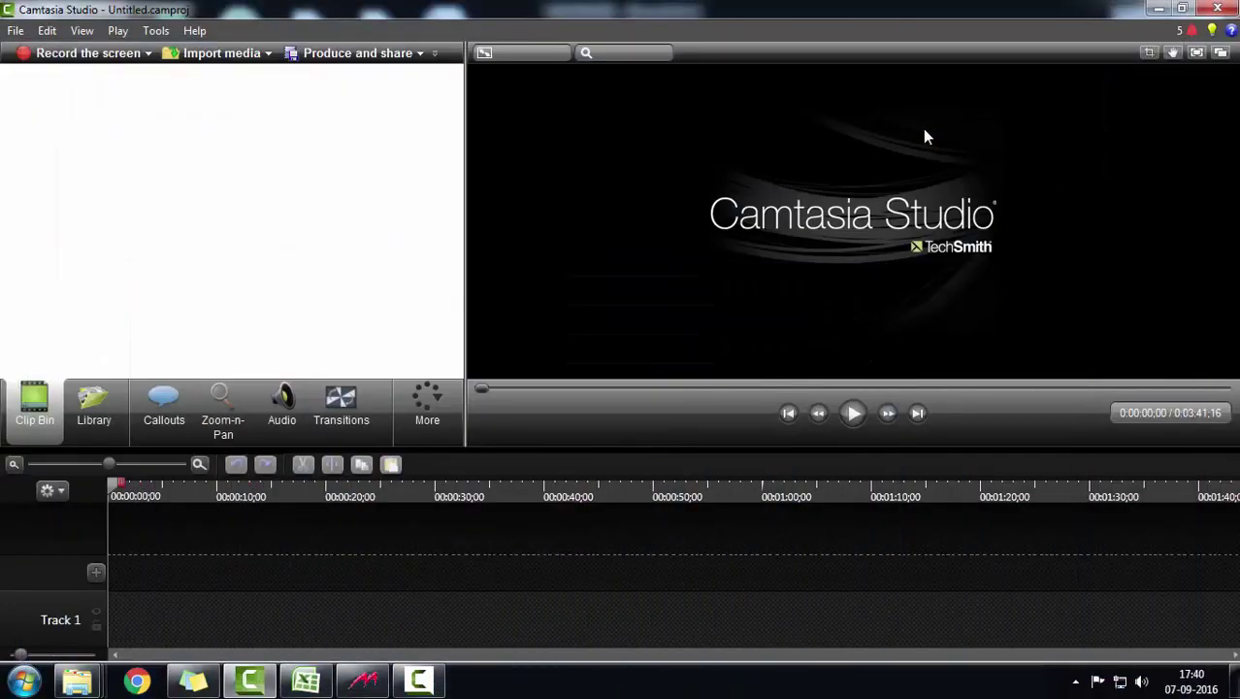
# Open the exported kitty_impexp CSV from the desktop in Excel
pyautogui.click(1158, 8)
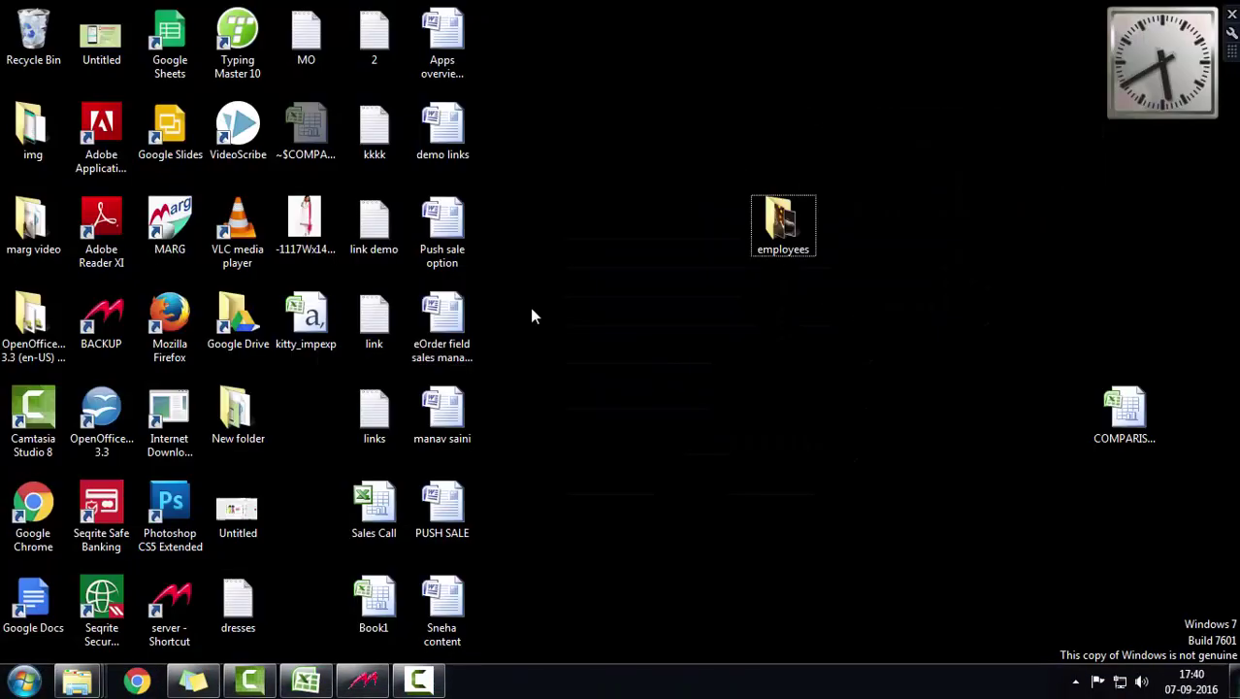
pyautogui.click(308, 327)
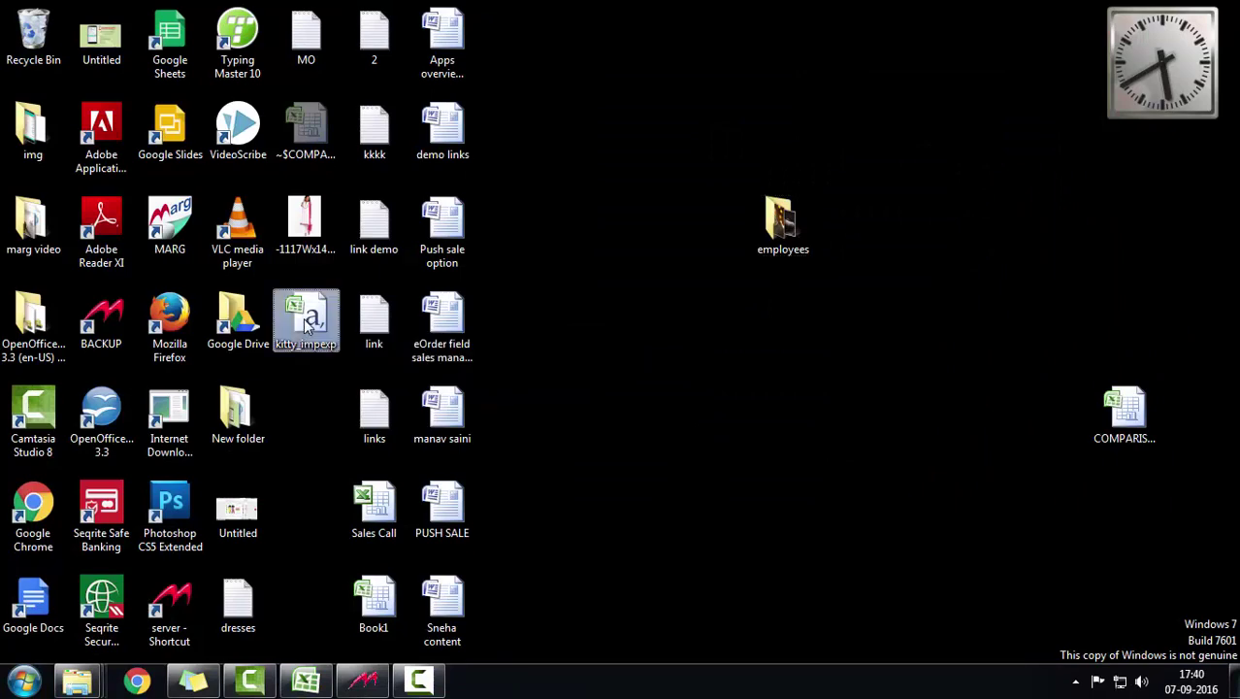
pyautogui.doubleClick(308, 327)
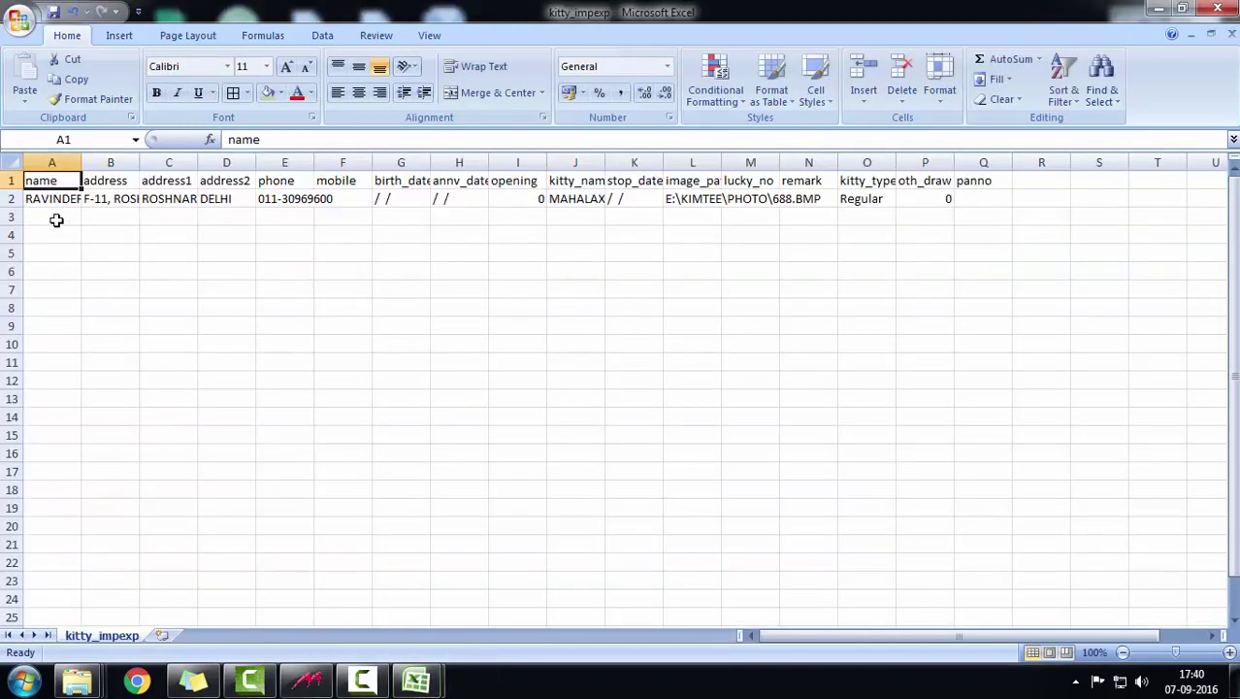
# Check the MAHALAXMI, Regular member row in kitty_impexp, then close Excel
pyautogui.click(58, 219)
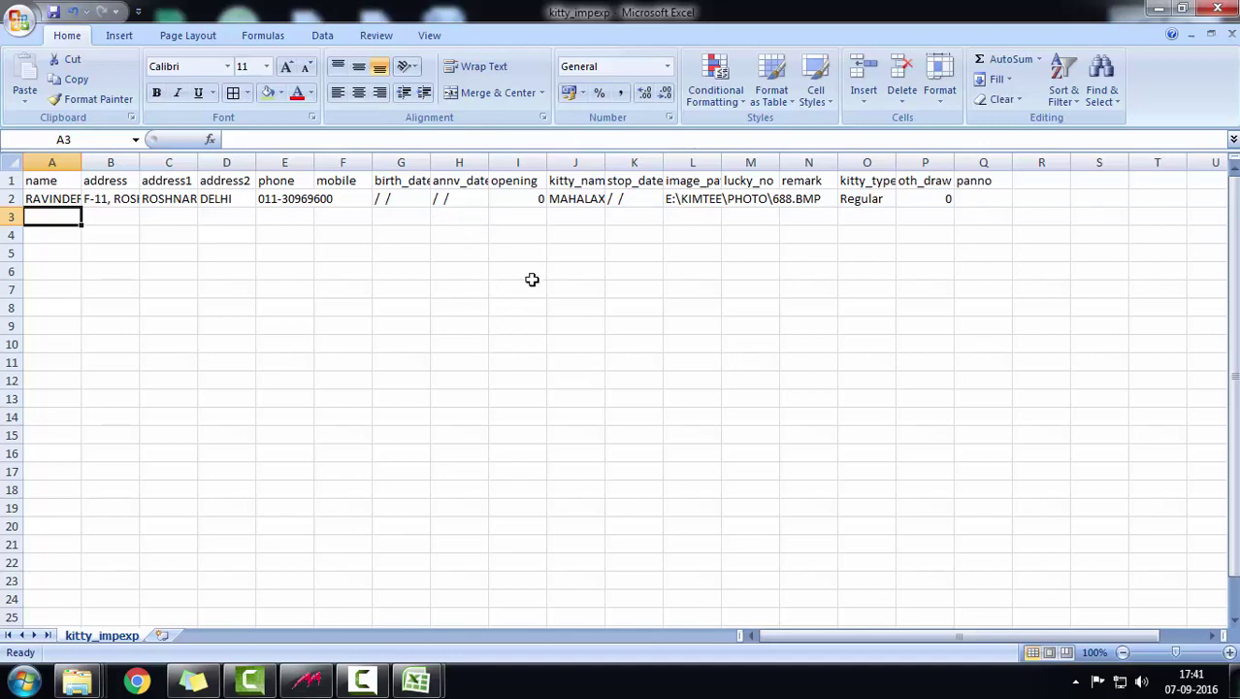
pyautogui.click(1217, 7)
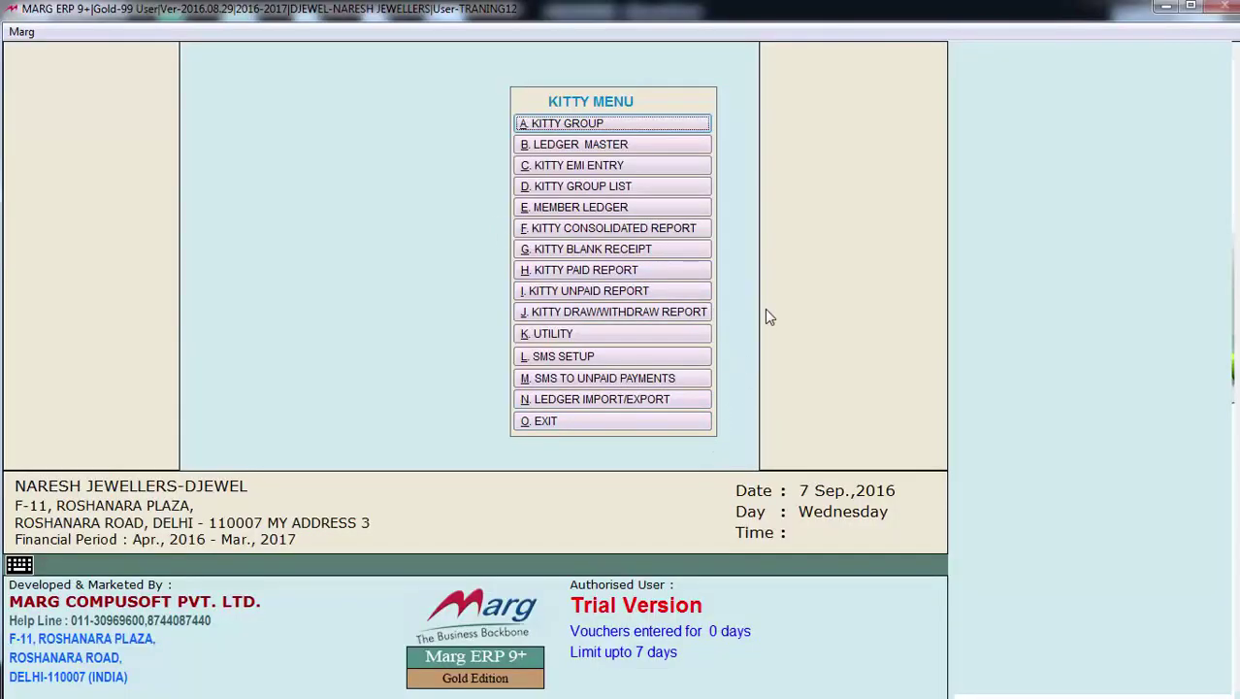